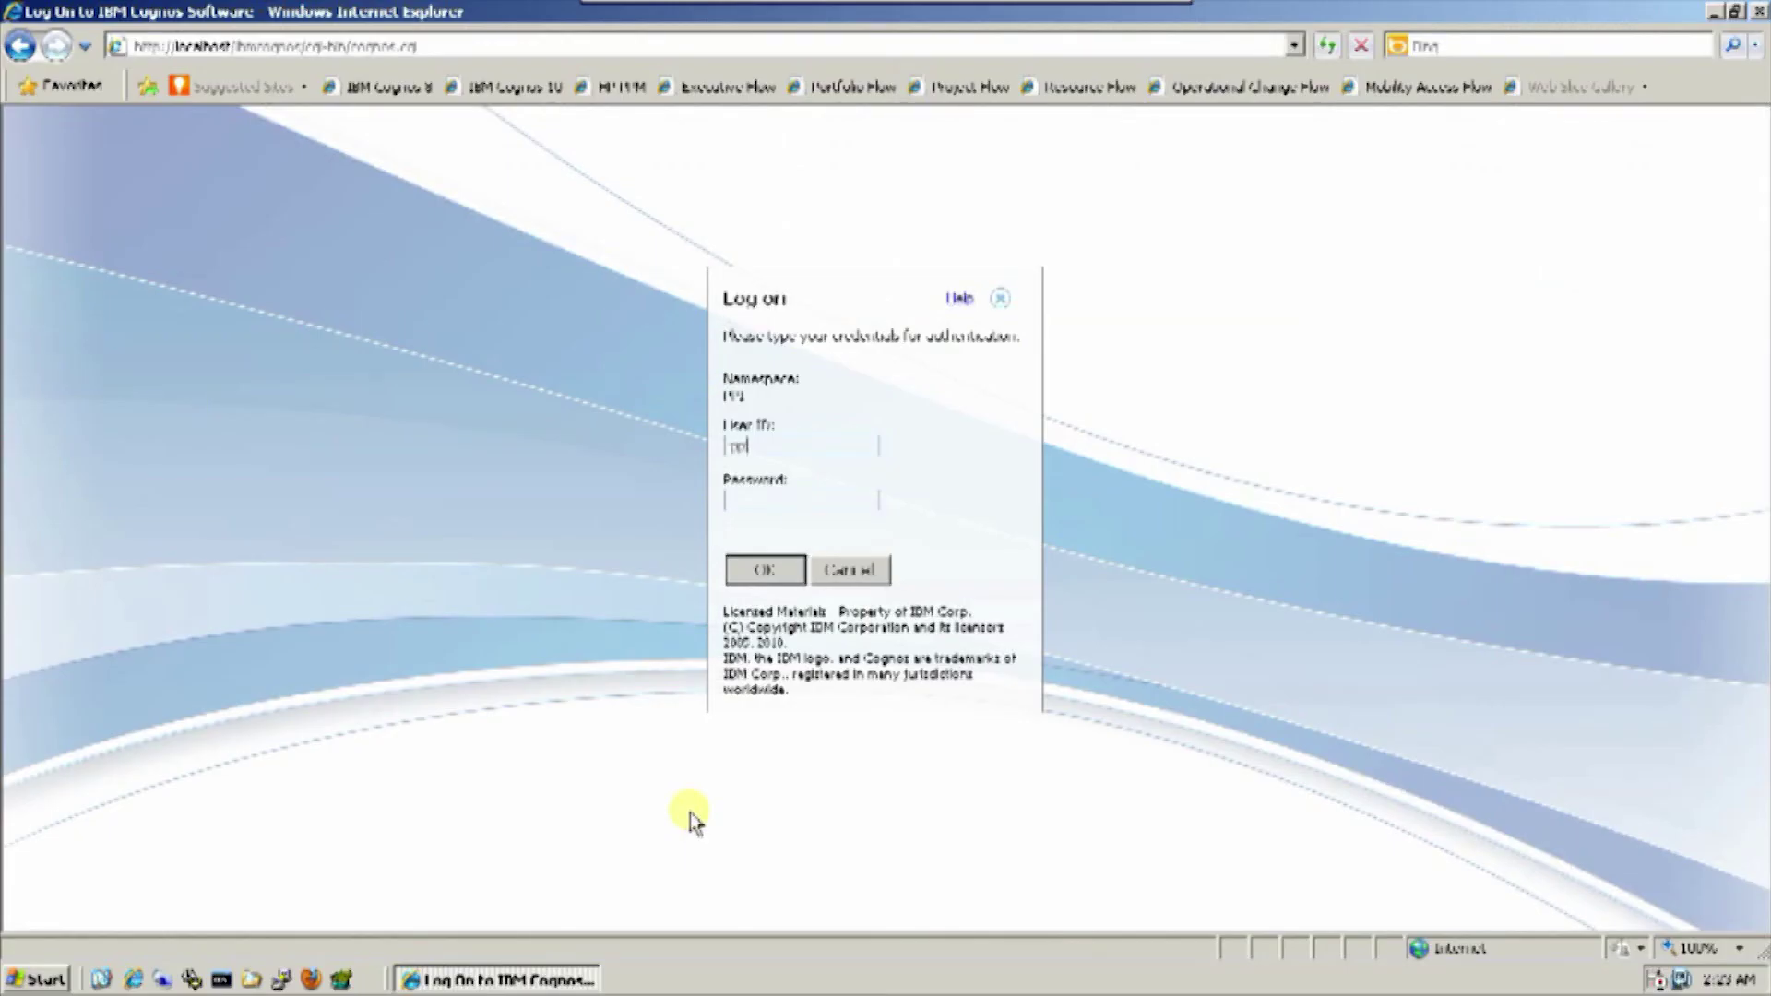
Log on with the account password to reach the PPI Welcome Page.
key("Tab")
type("************")
key("Return")
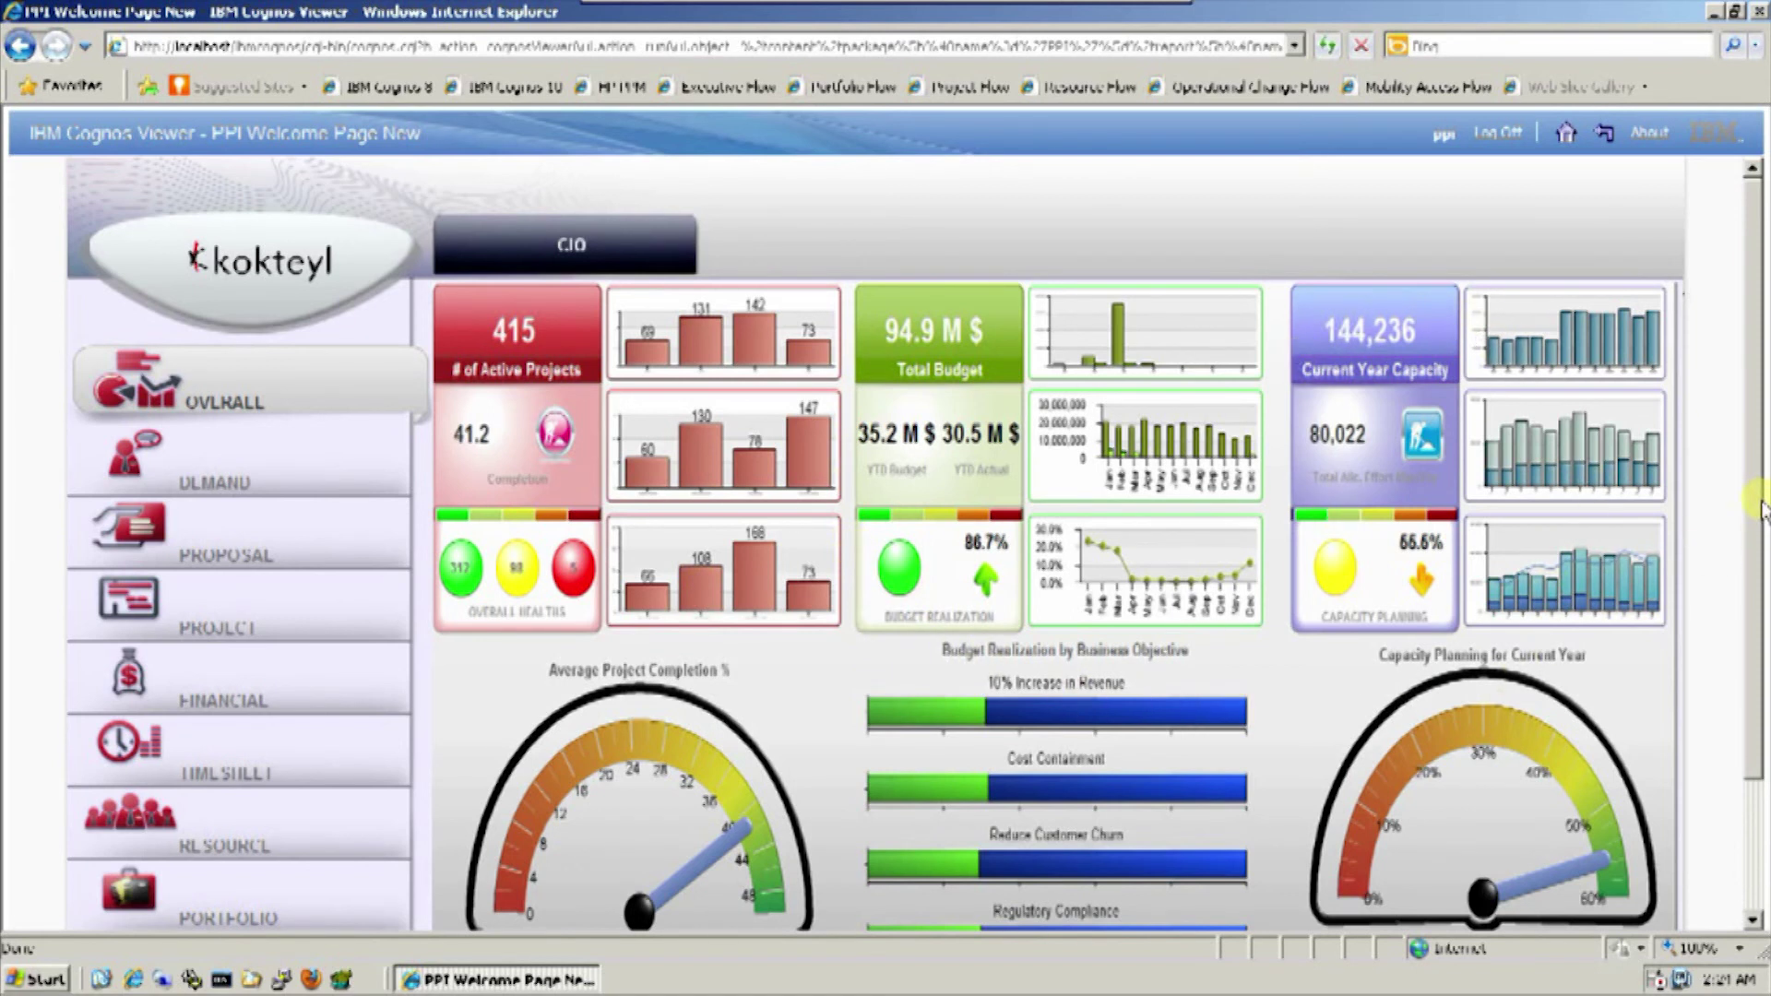
Go full screen and open Project Dashboard under the DEMAND, PROPOSAL and PROJECT report menus.
key("F11")
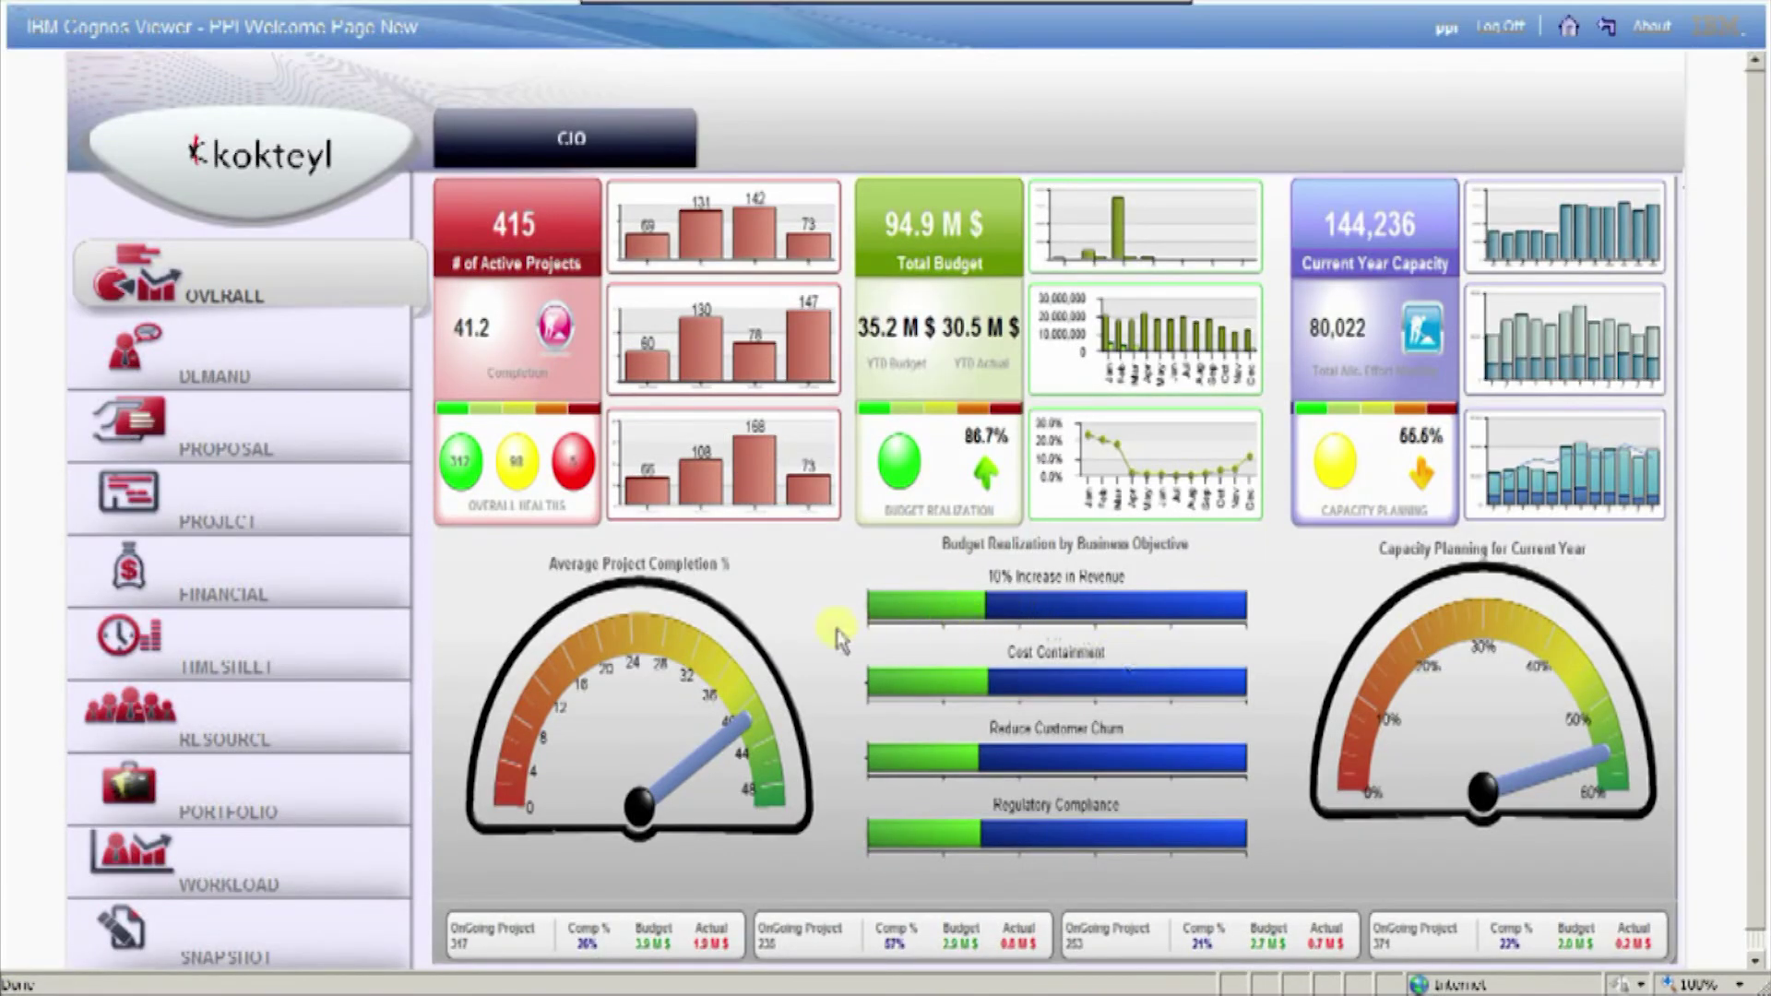
left_click(285, 377)
left_click(276, 411)
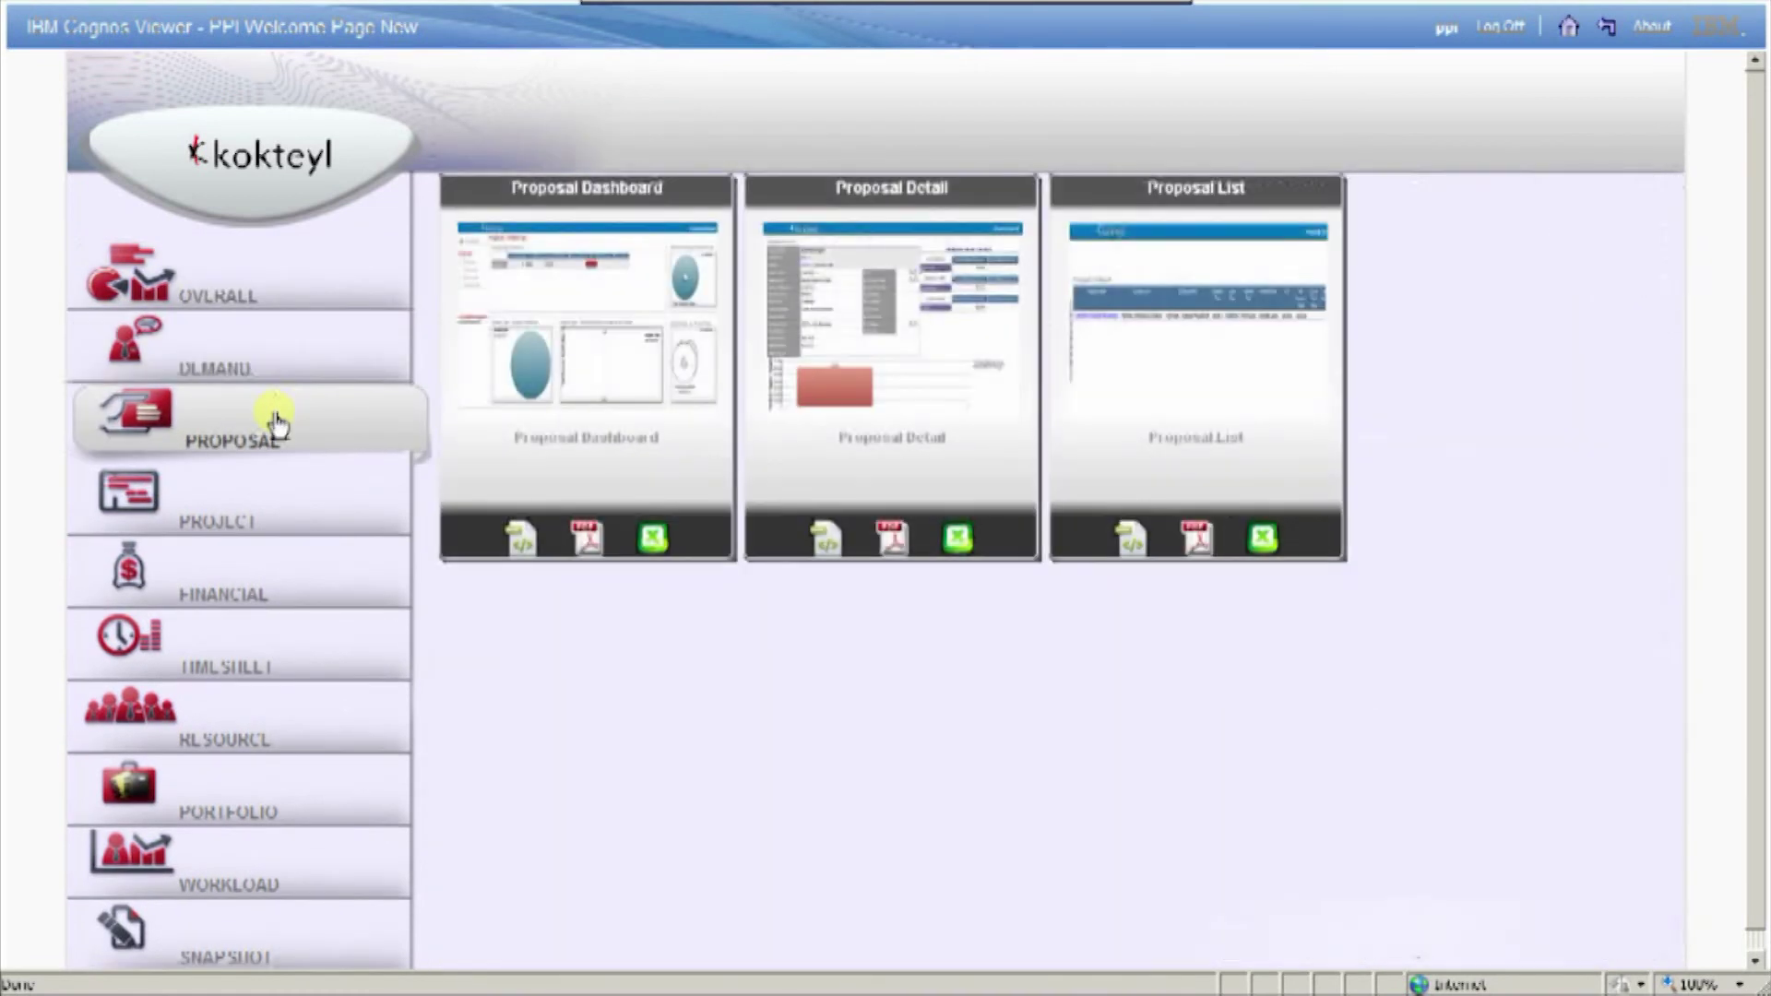
left_click(254, 483)
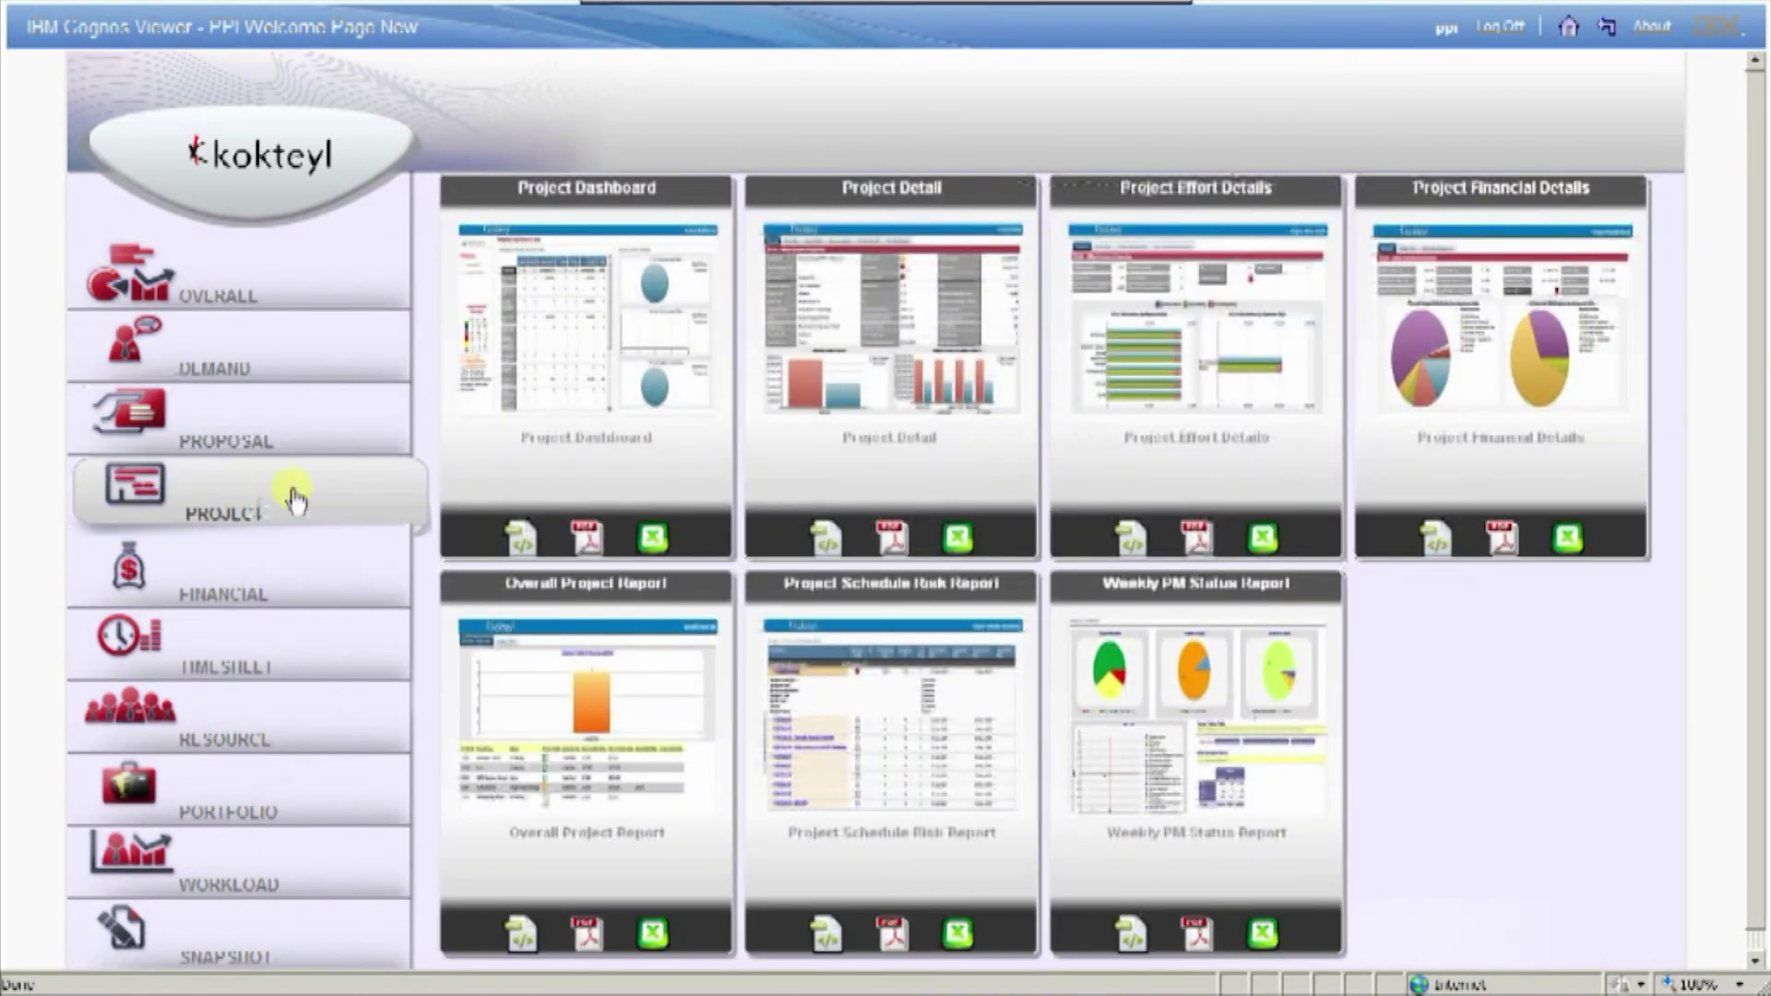
left_click(633, 360)
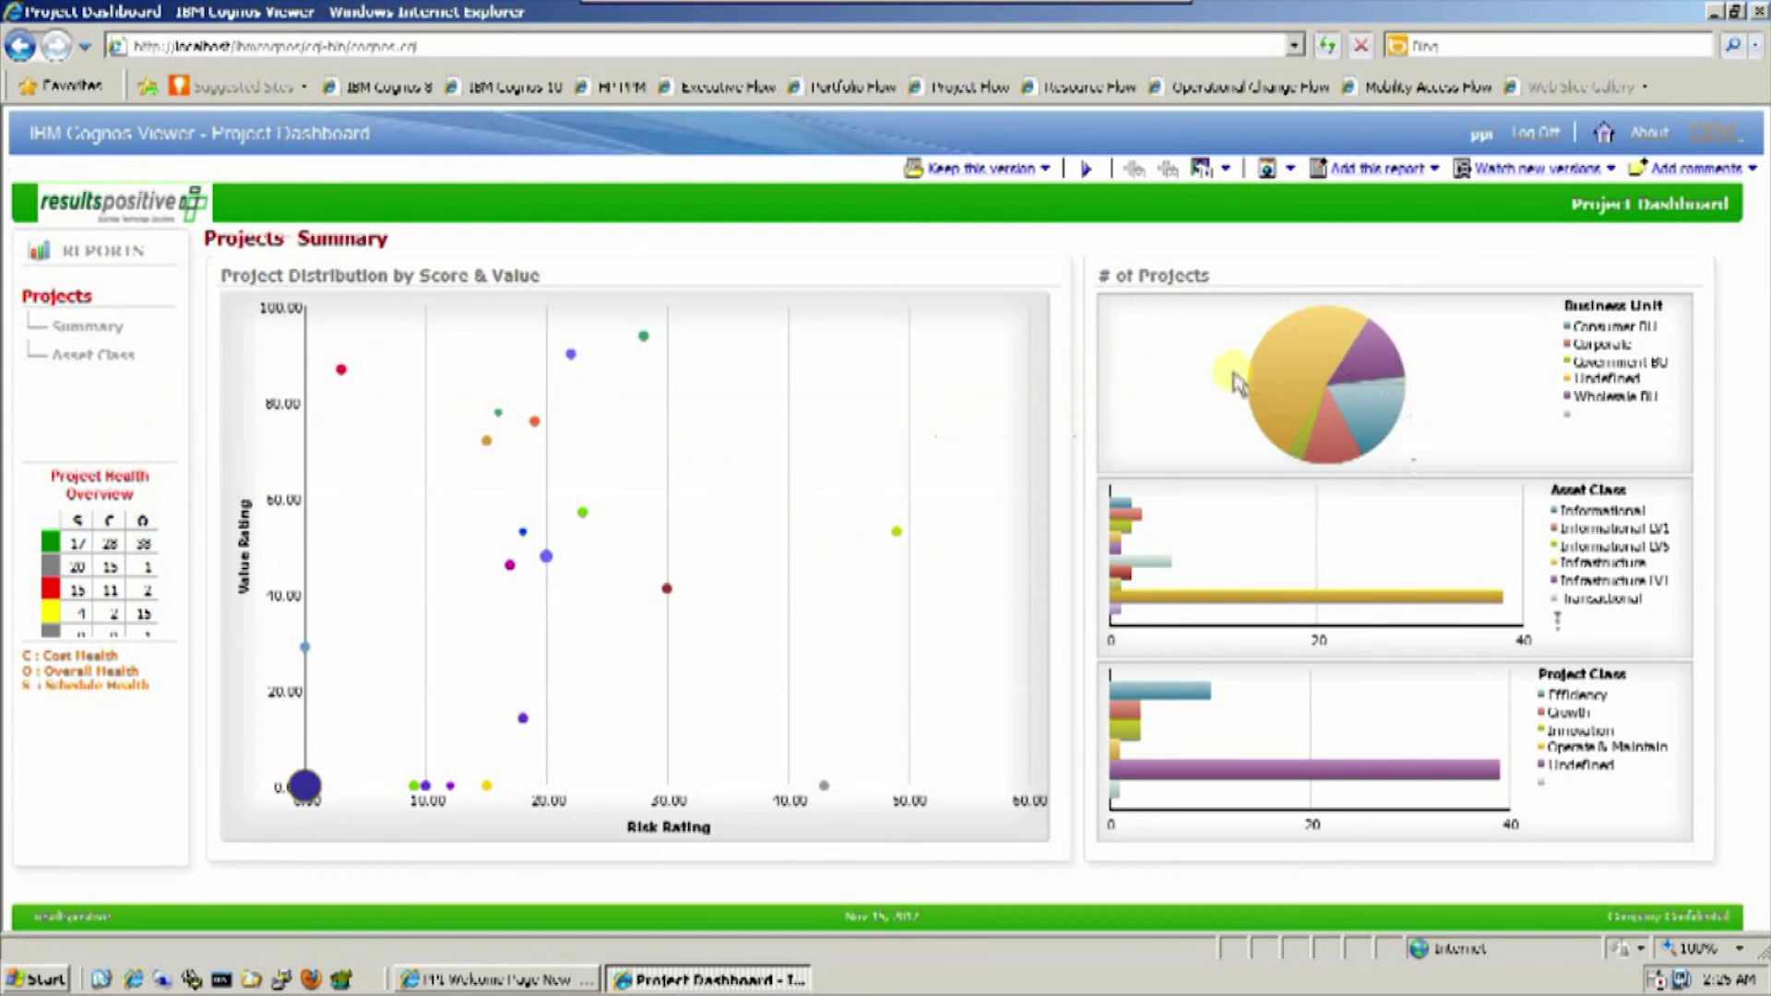
Check the Asset Class and Summary views, then open the Billing Systems Integration project detail.
left_click(106, 355)
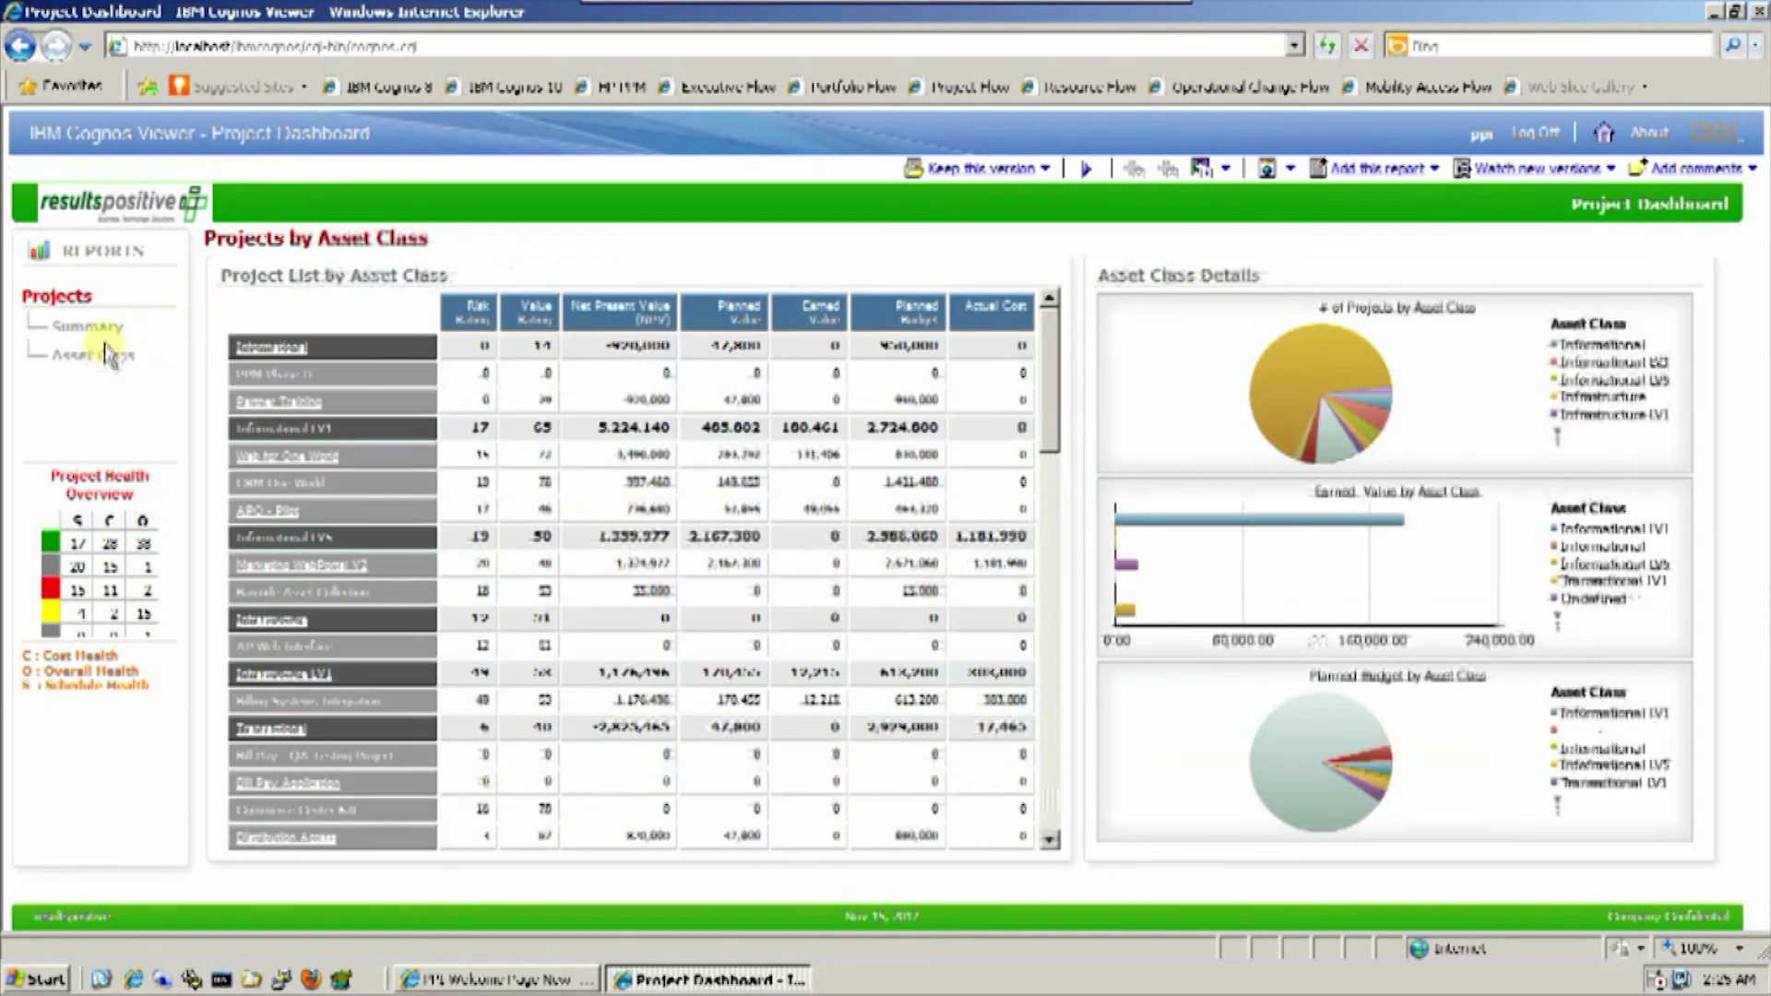
left_click(108, 330)
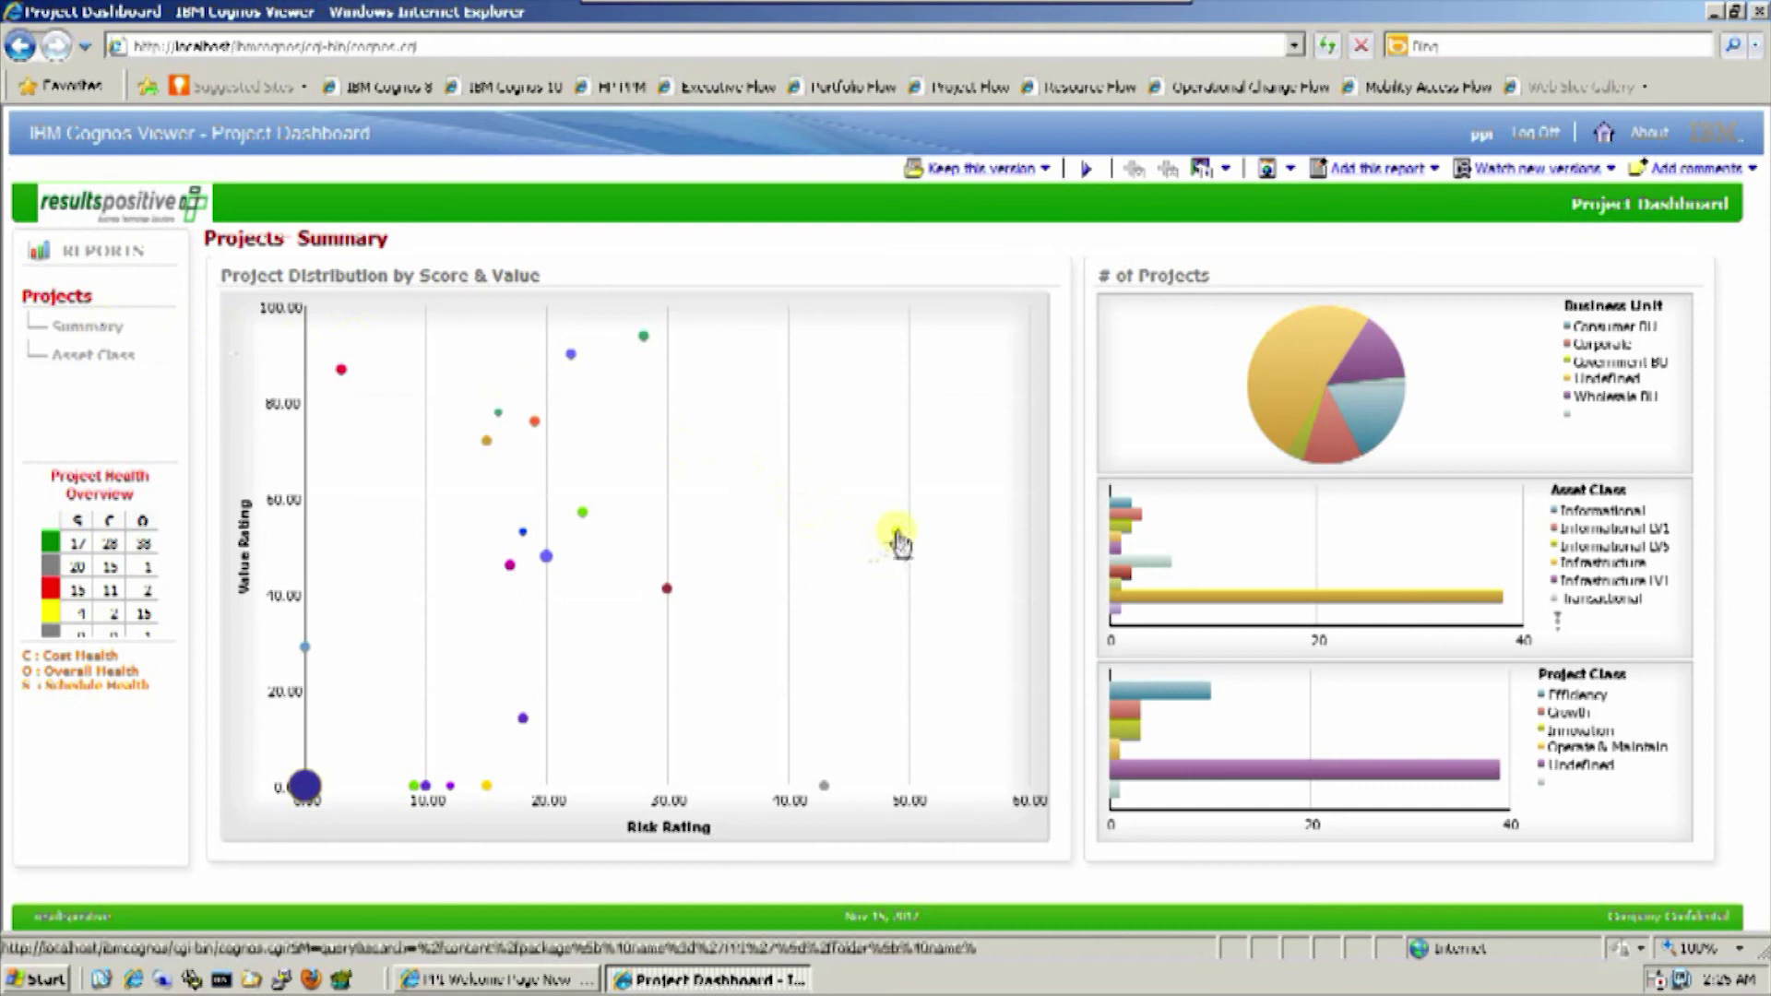
mouse_move(898, 540)
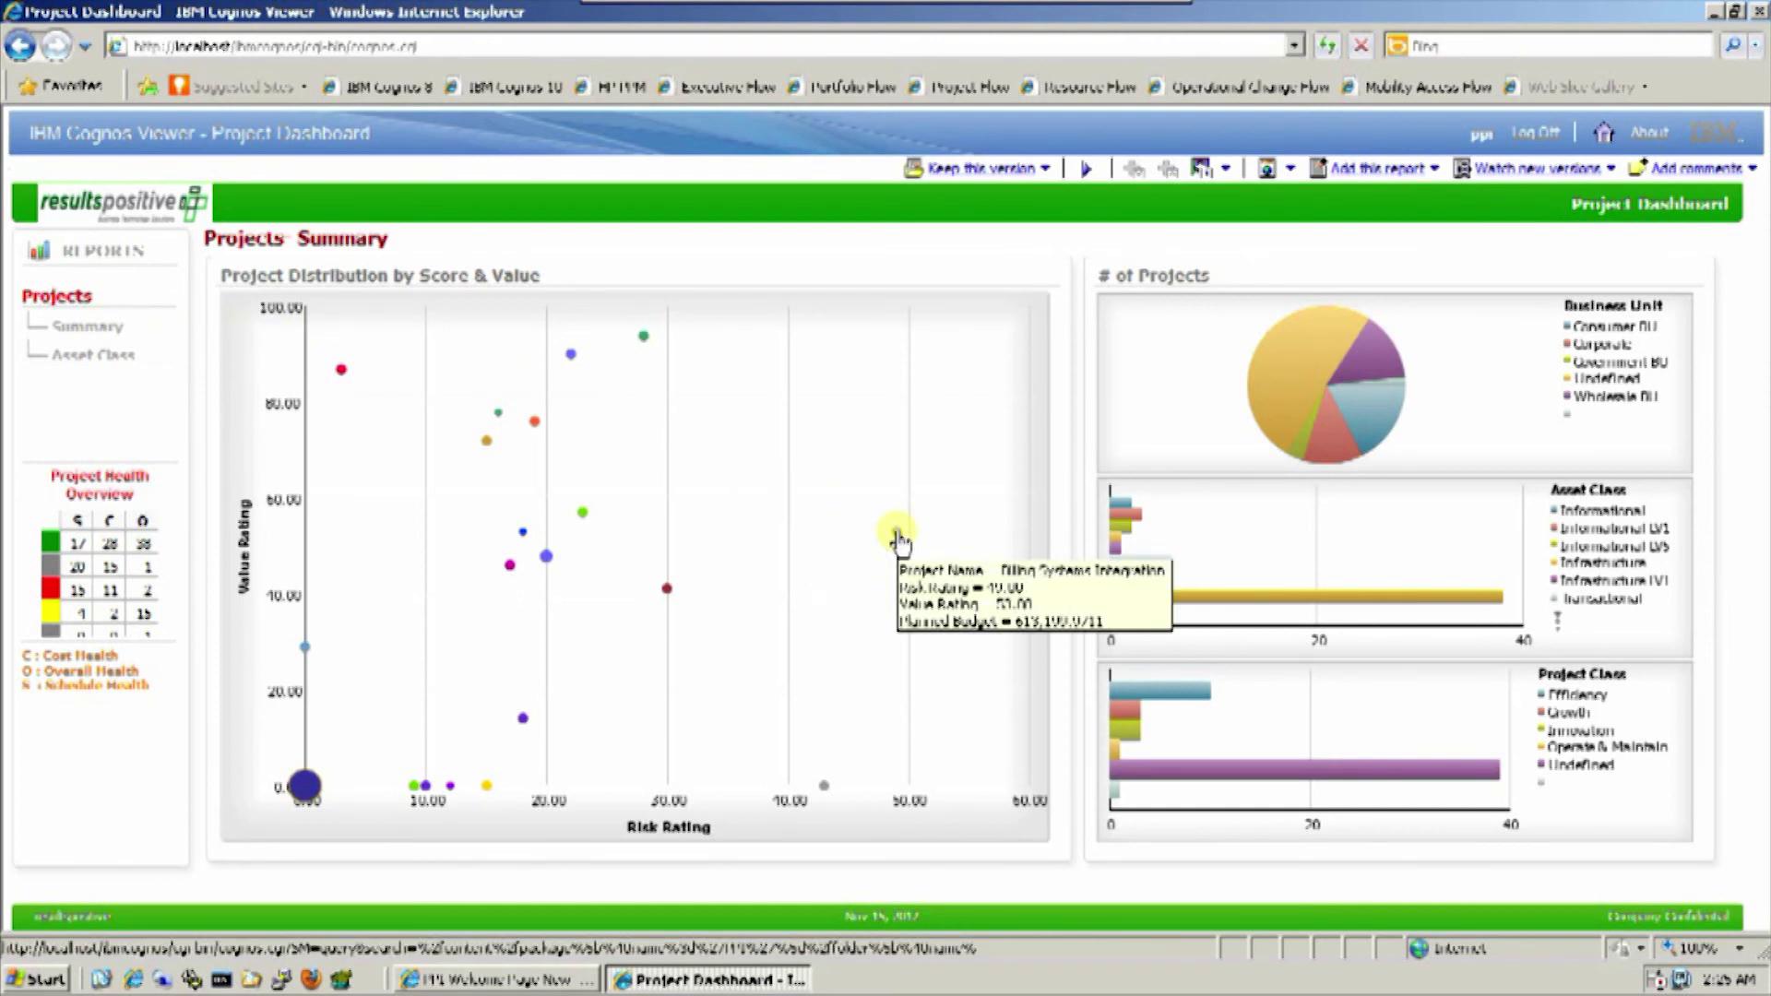
left_click(897, 537)
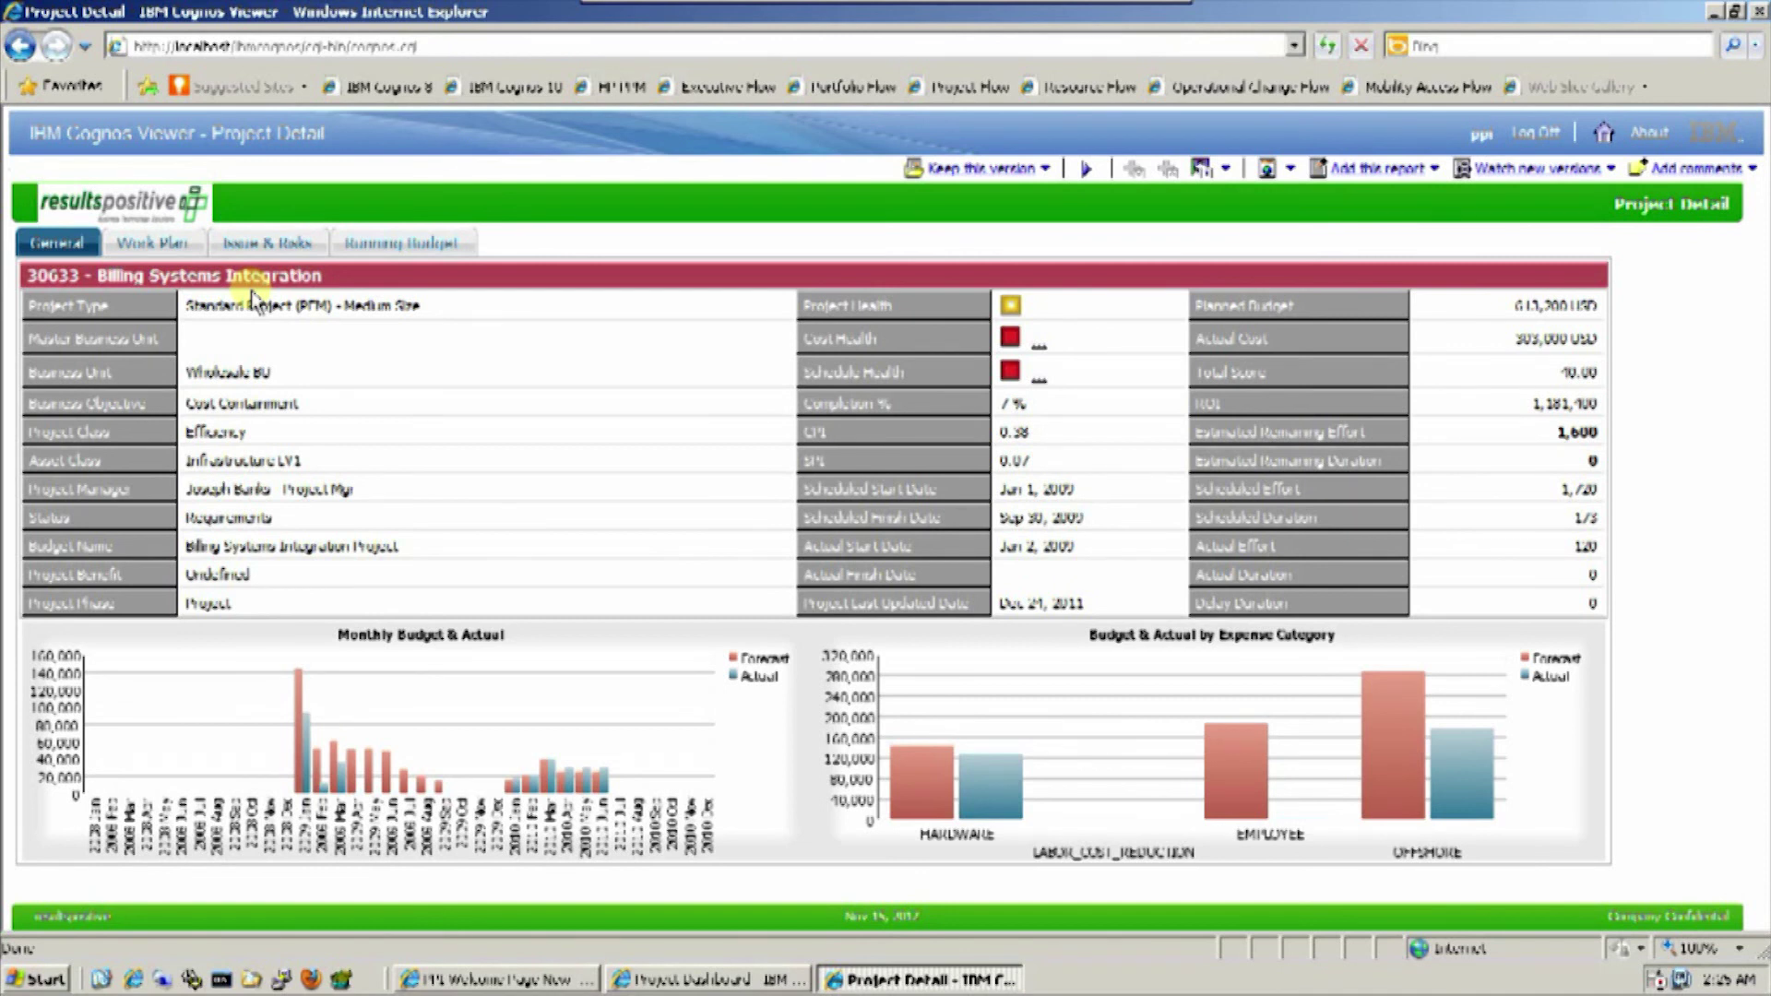
Review the Issues & Risks, Running Budget, Work Plan and General tabs, then drill into Cost Health.
left_click(268, 243)
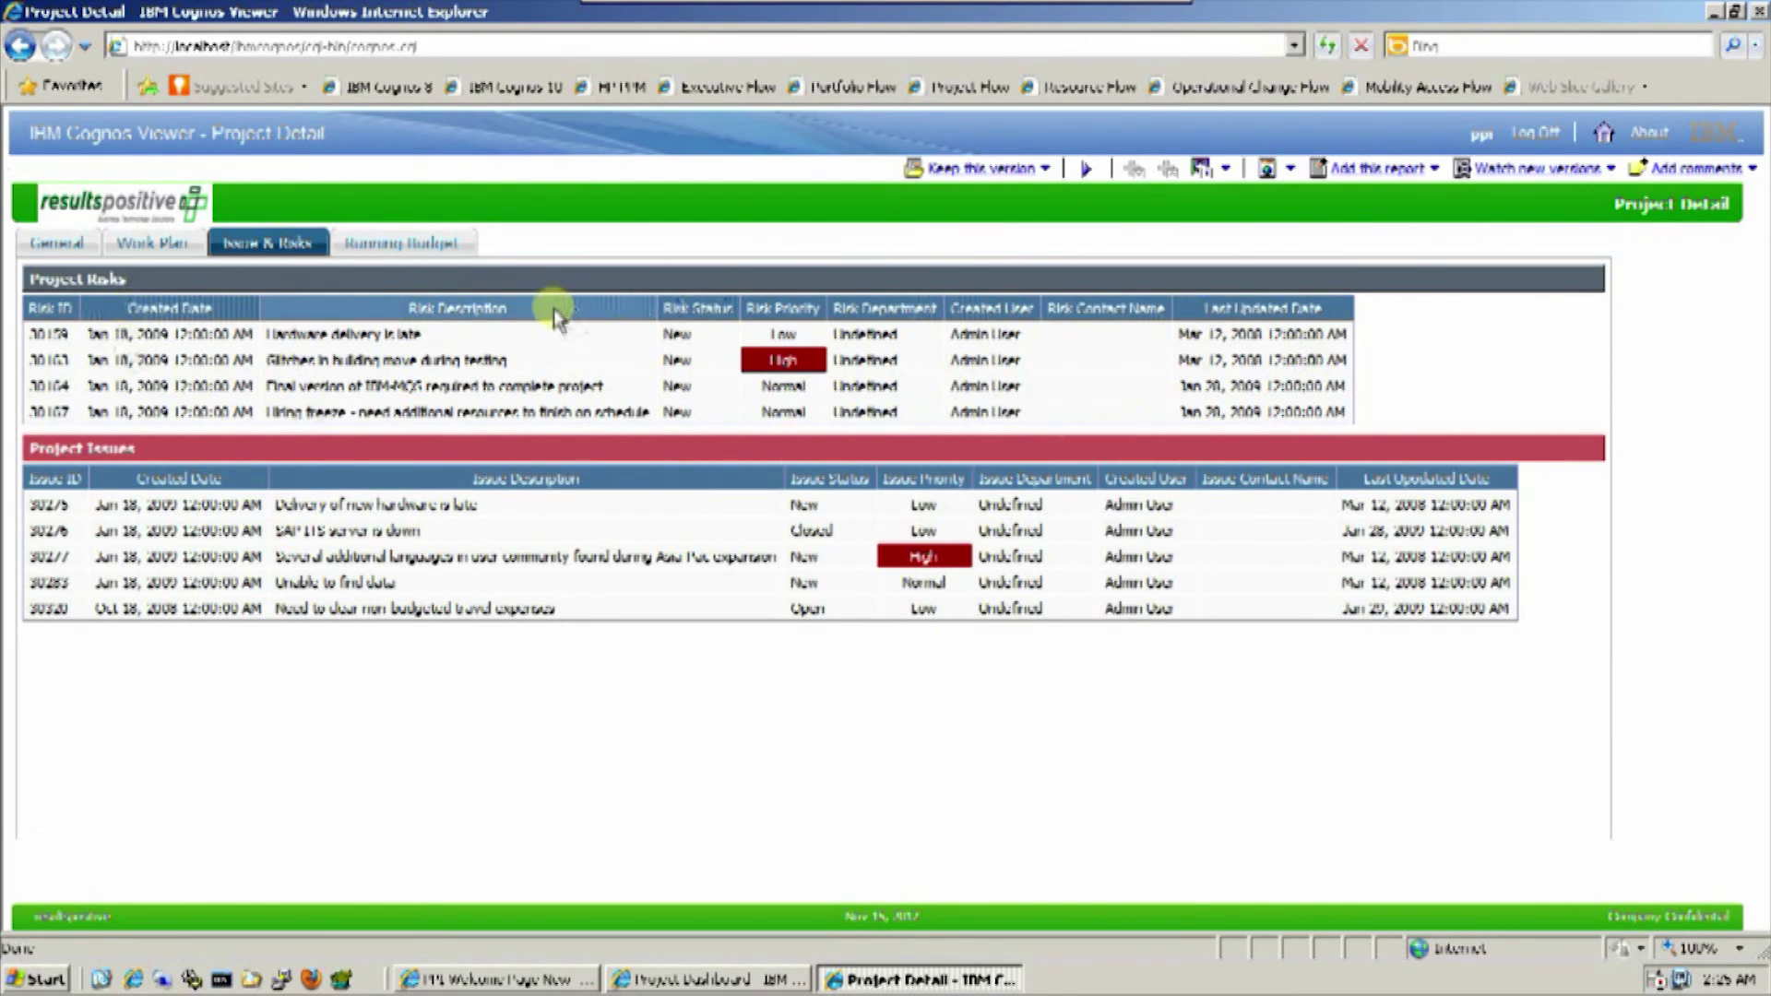
left_click(378, 247)
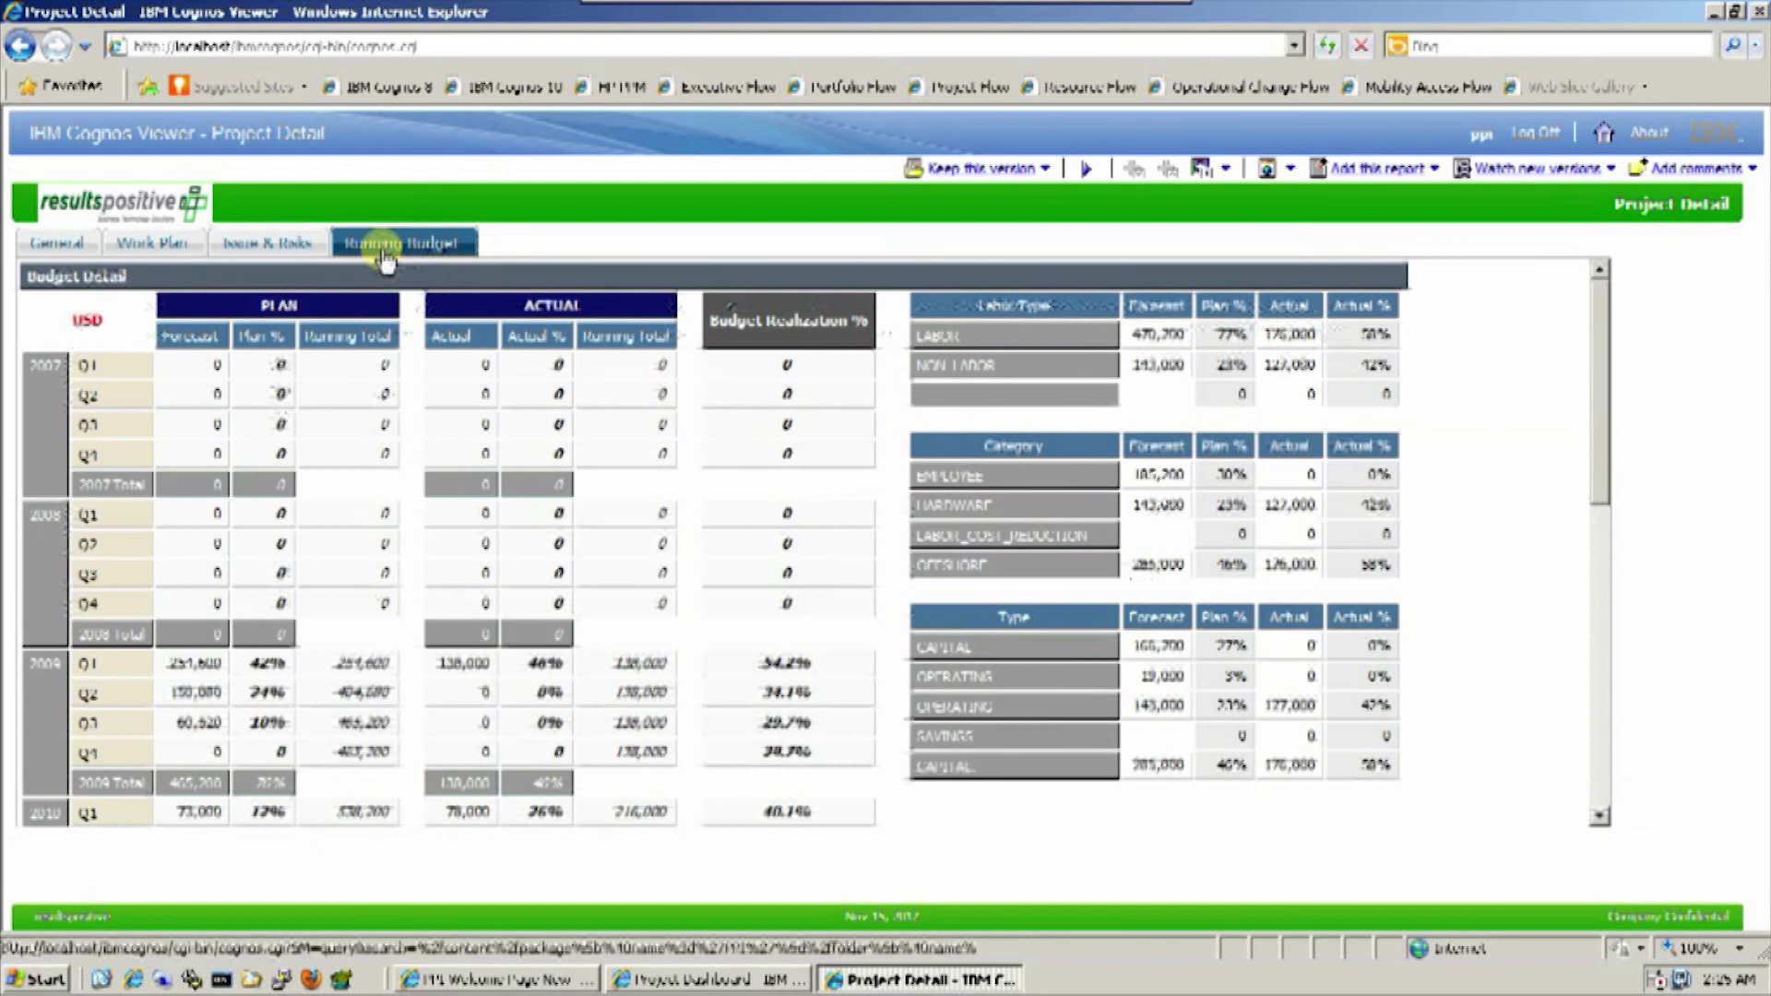
left_click(152, 243)
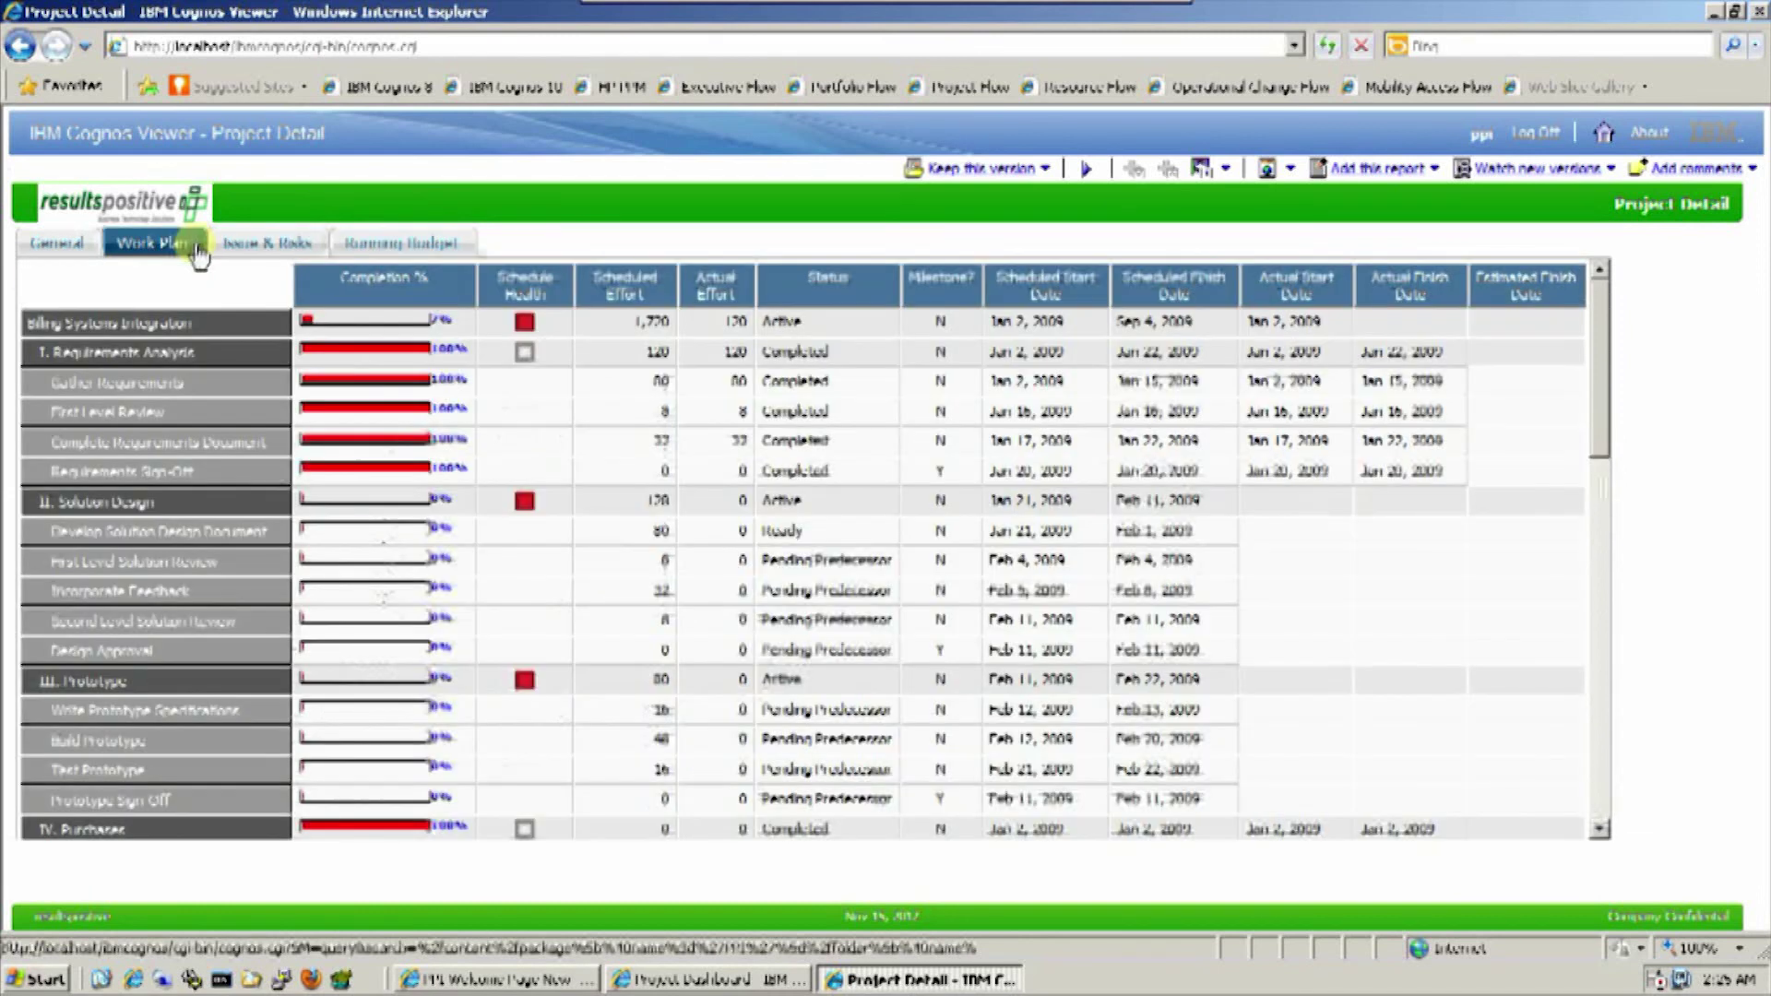
left_click(58, 245)
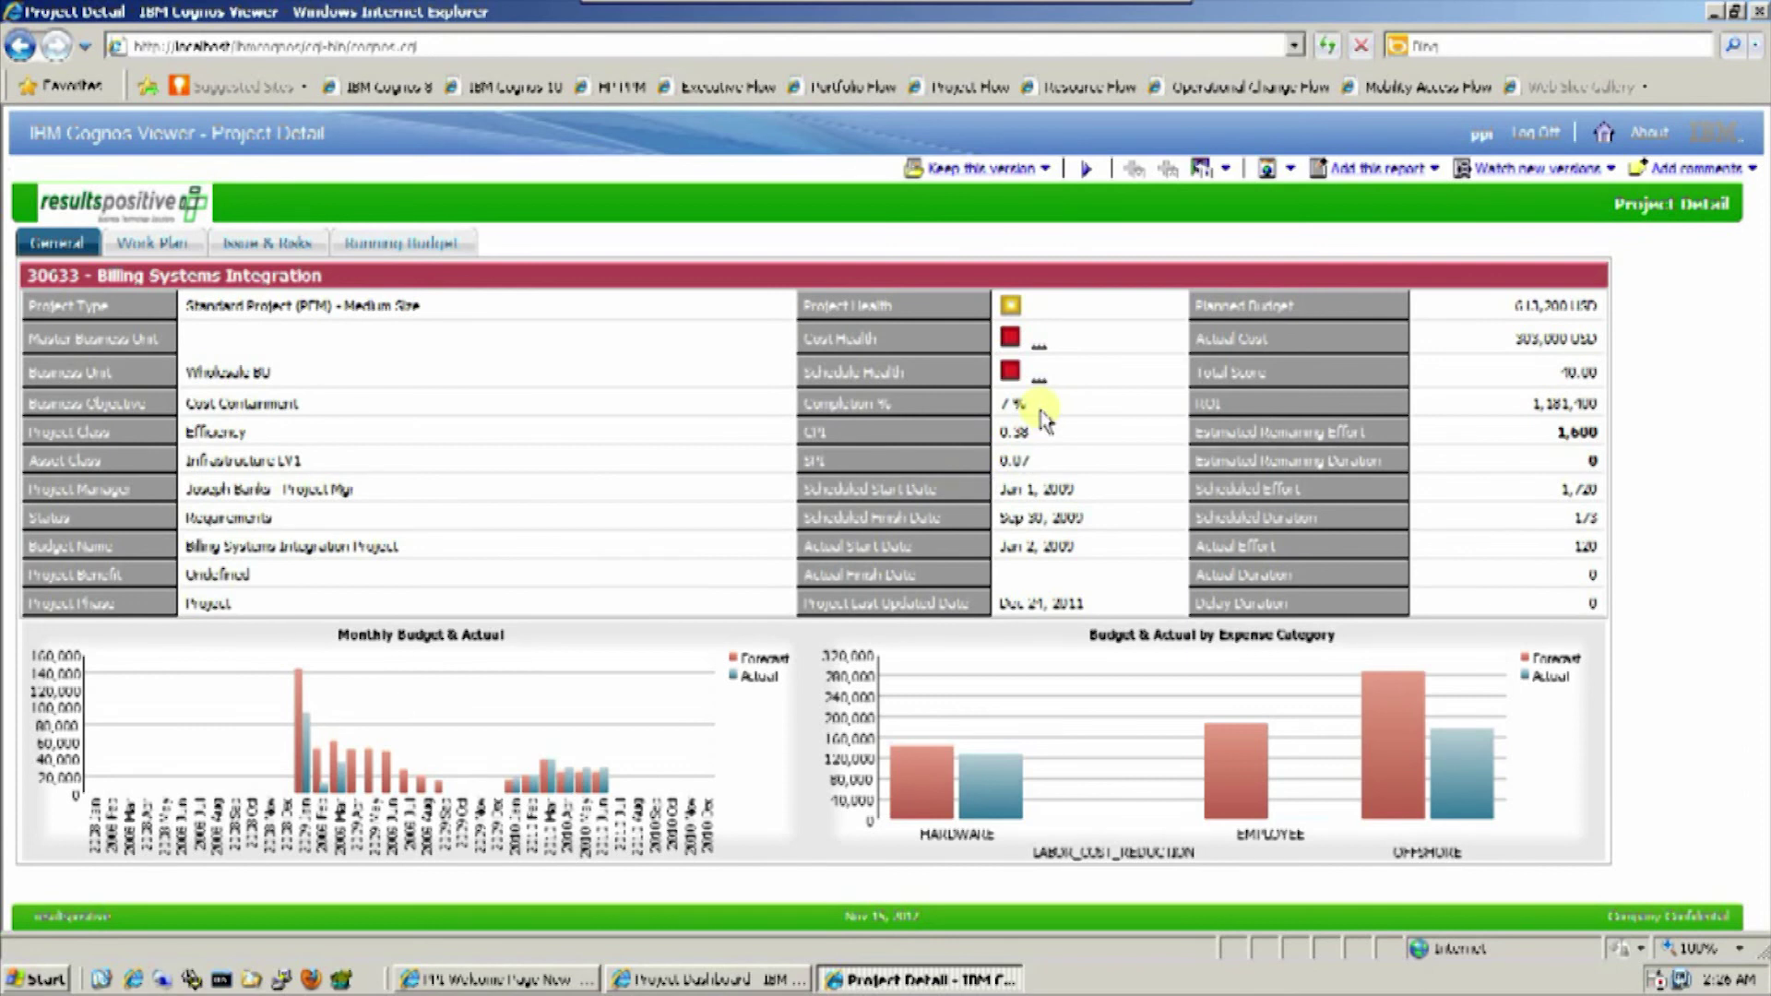
left_click(1040, 341)
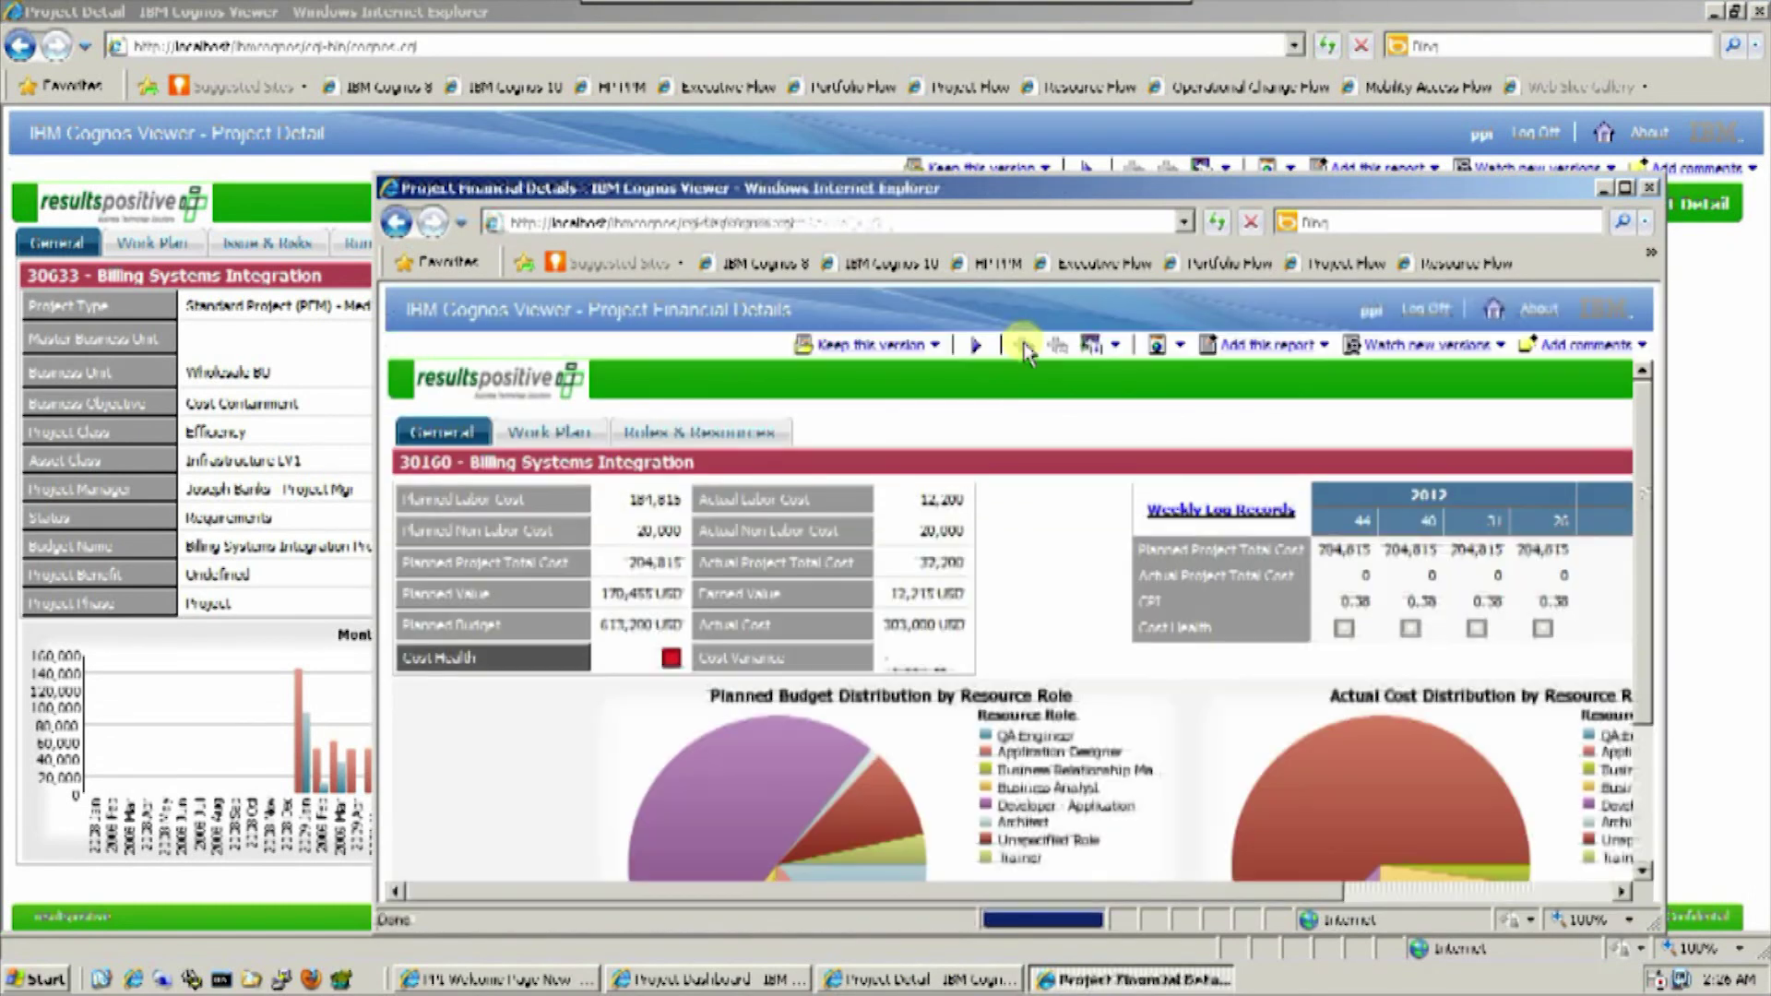
Maximize the financial details, browse Work Plan, Roles & Resources and General, then open Weekly Log Records.
double_click(1106, 188)
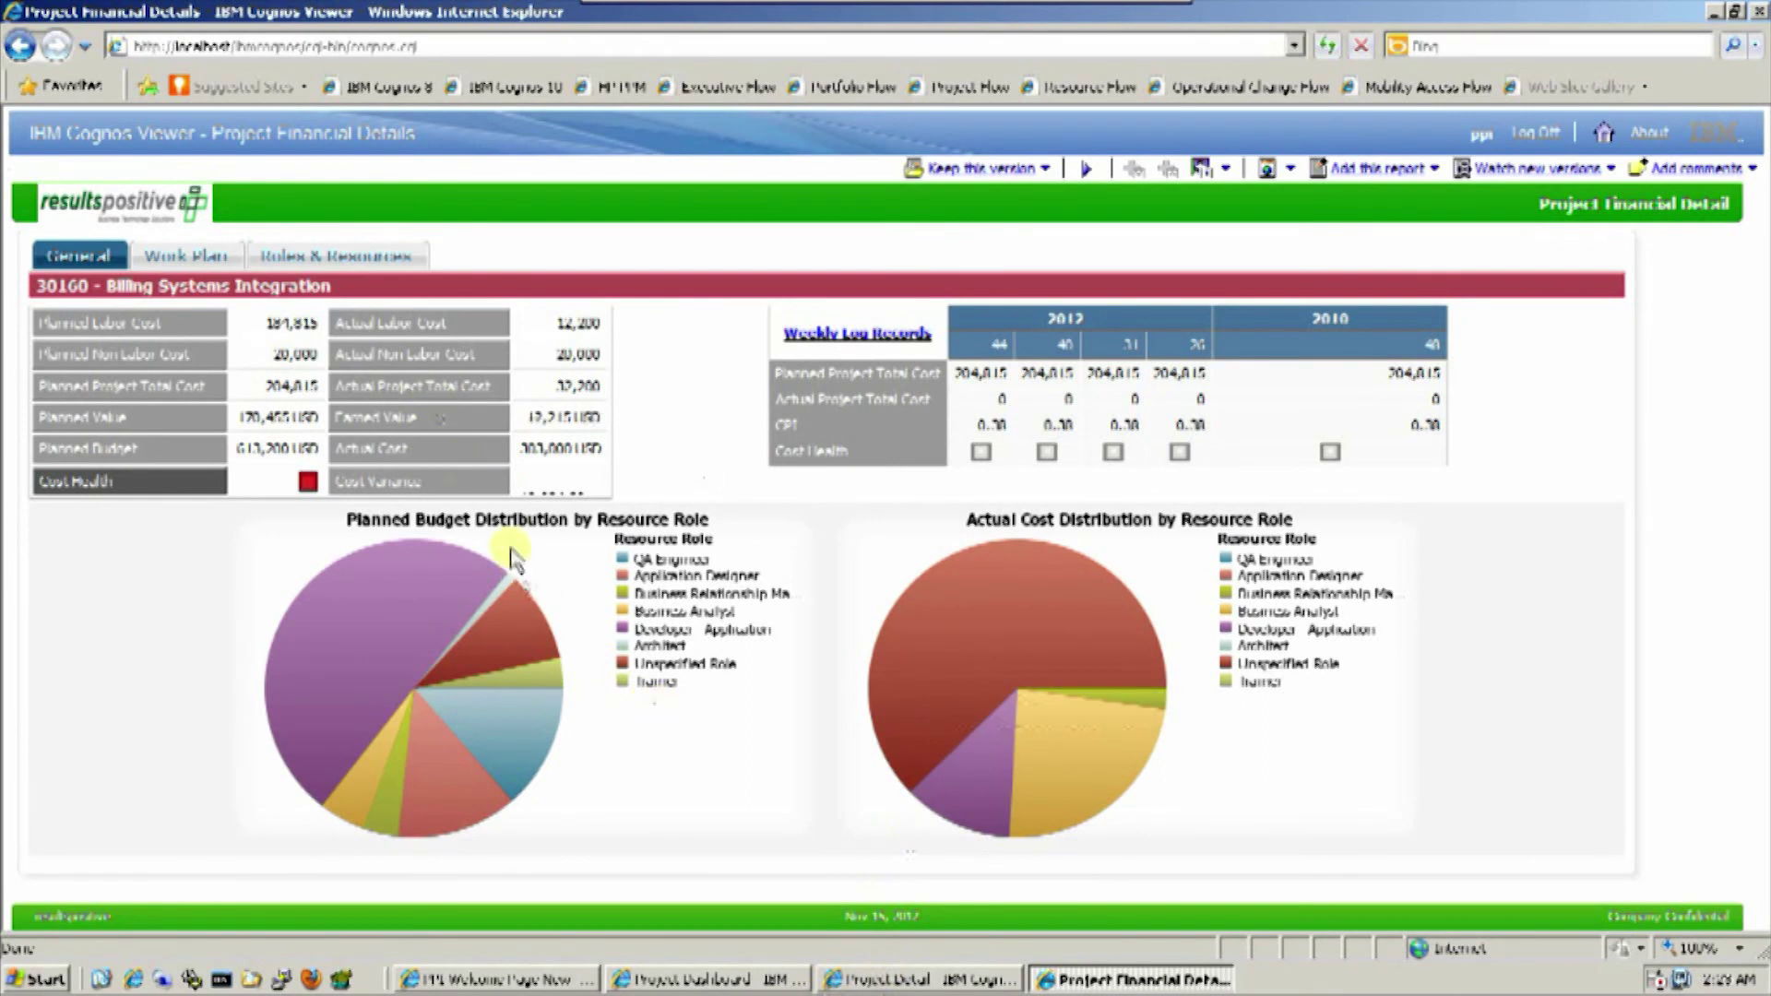
left_click(189, 257)
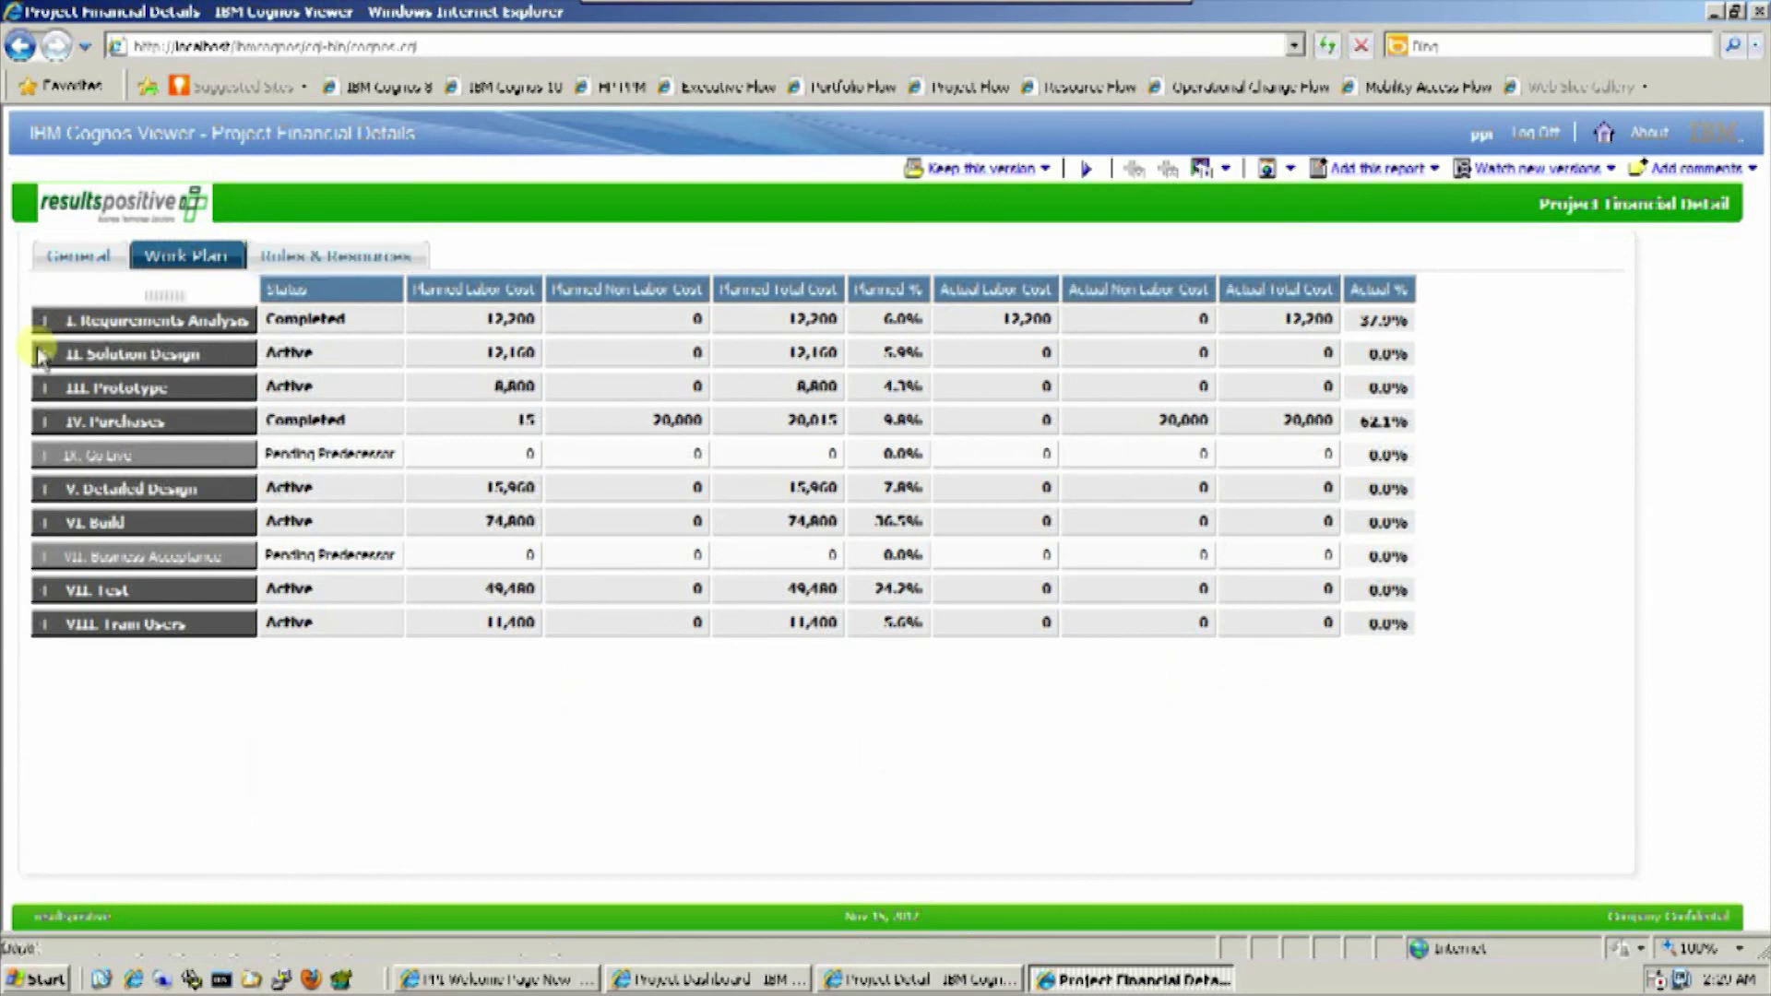
left_click(43, 323)
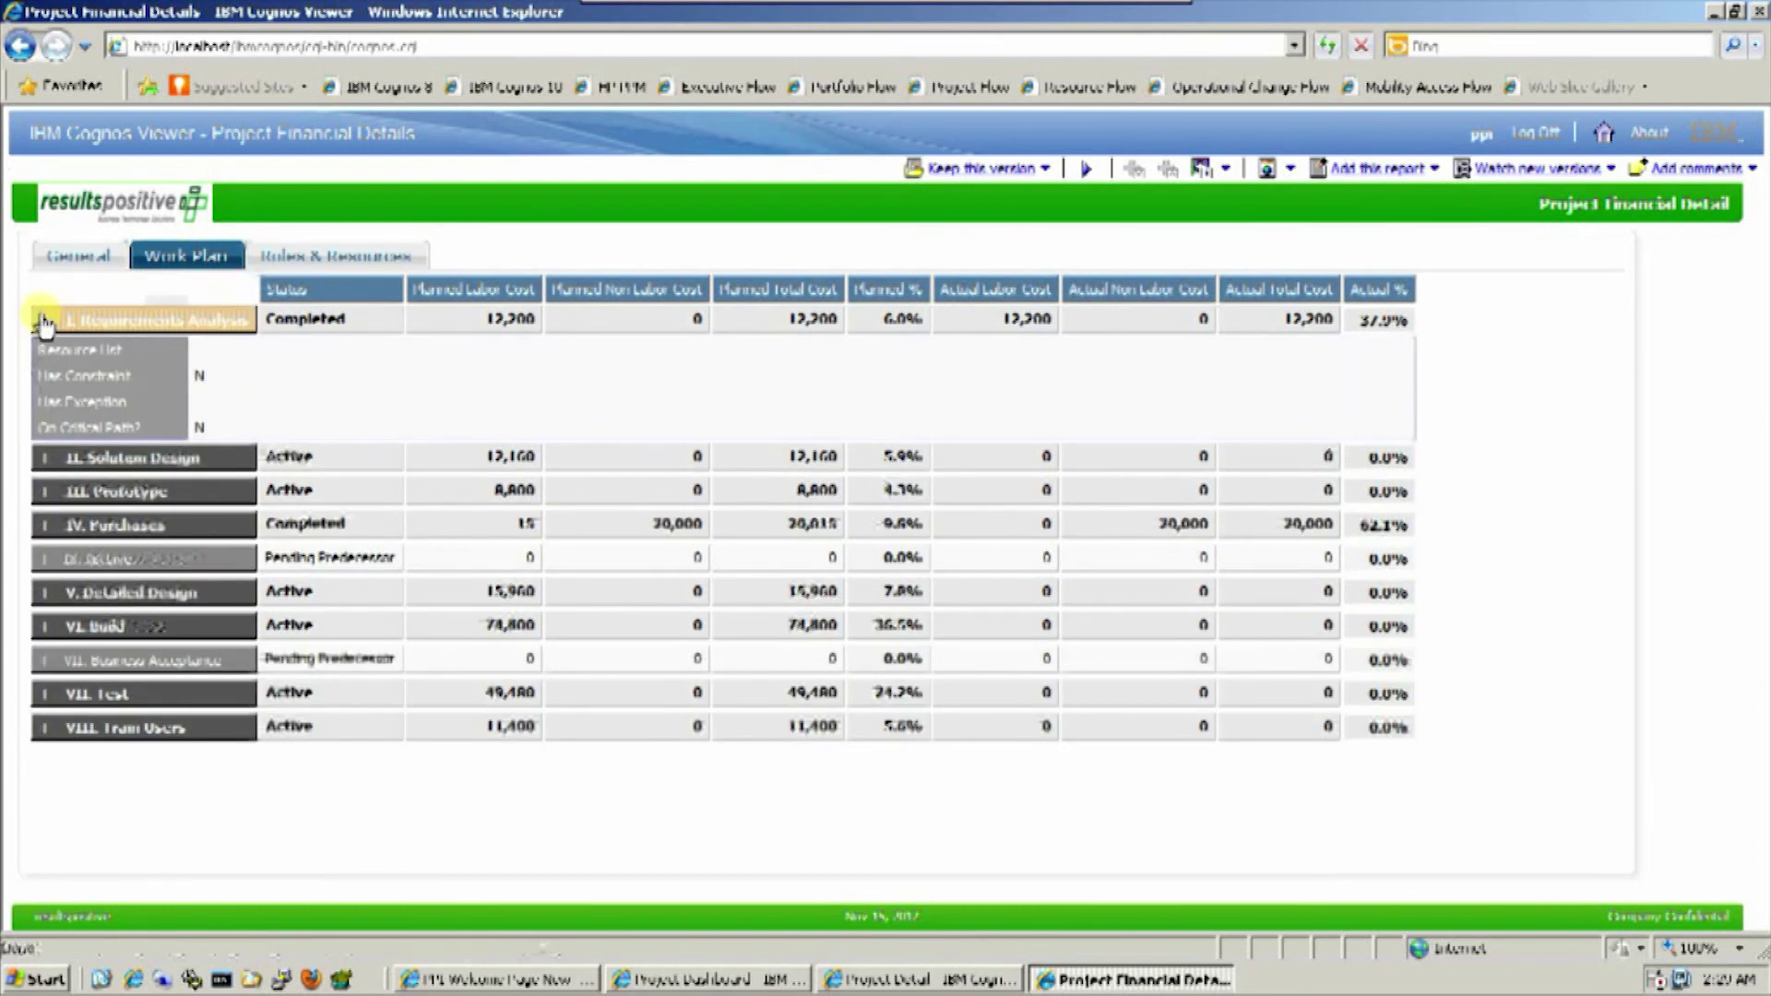
left_click(42, 323)
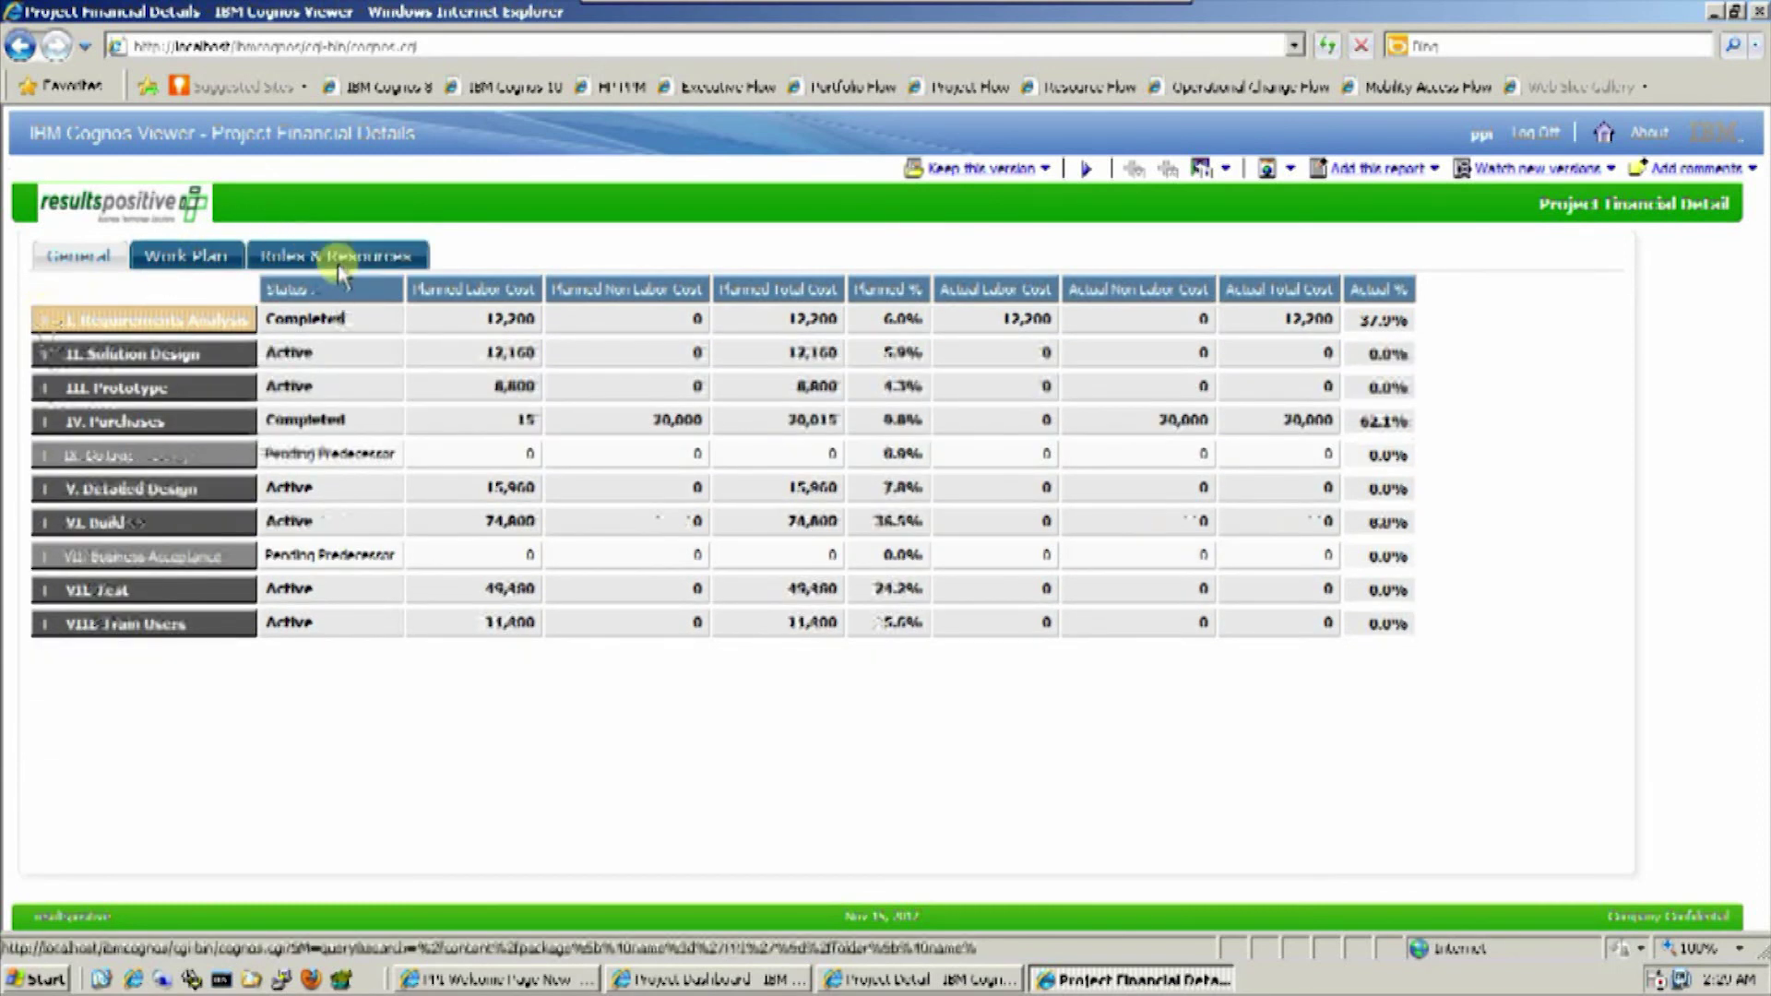
left_click(338, 258)
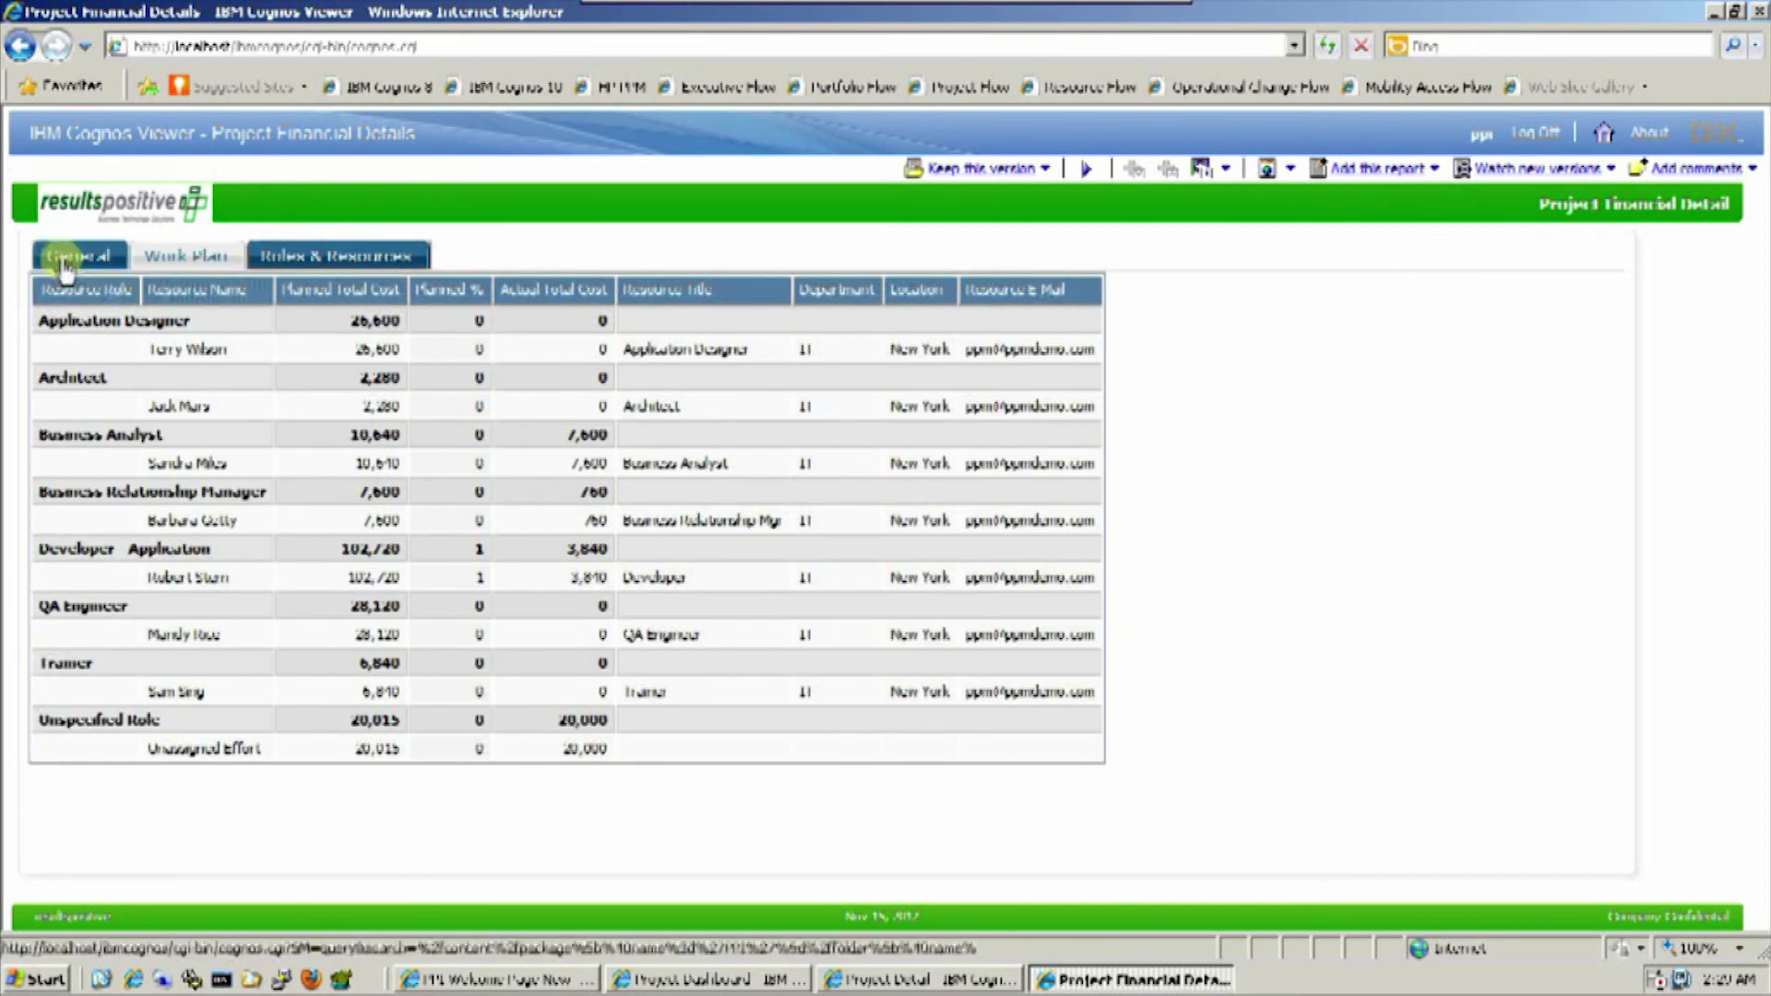
left_click(72, 259)
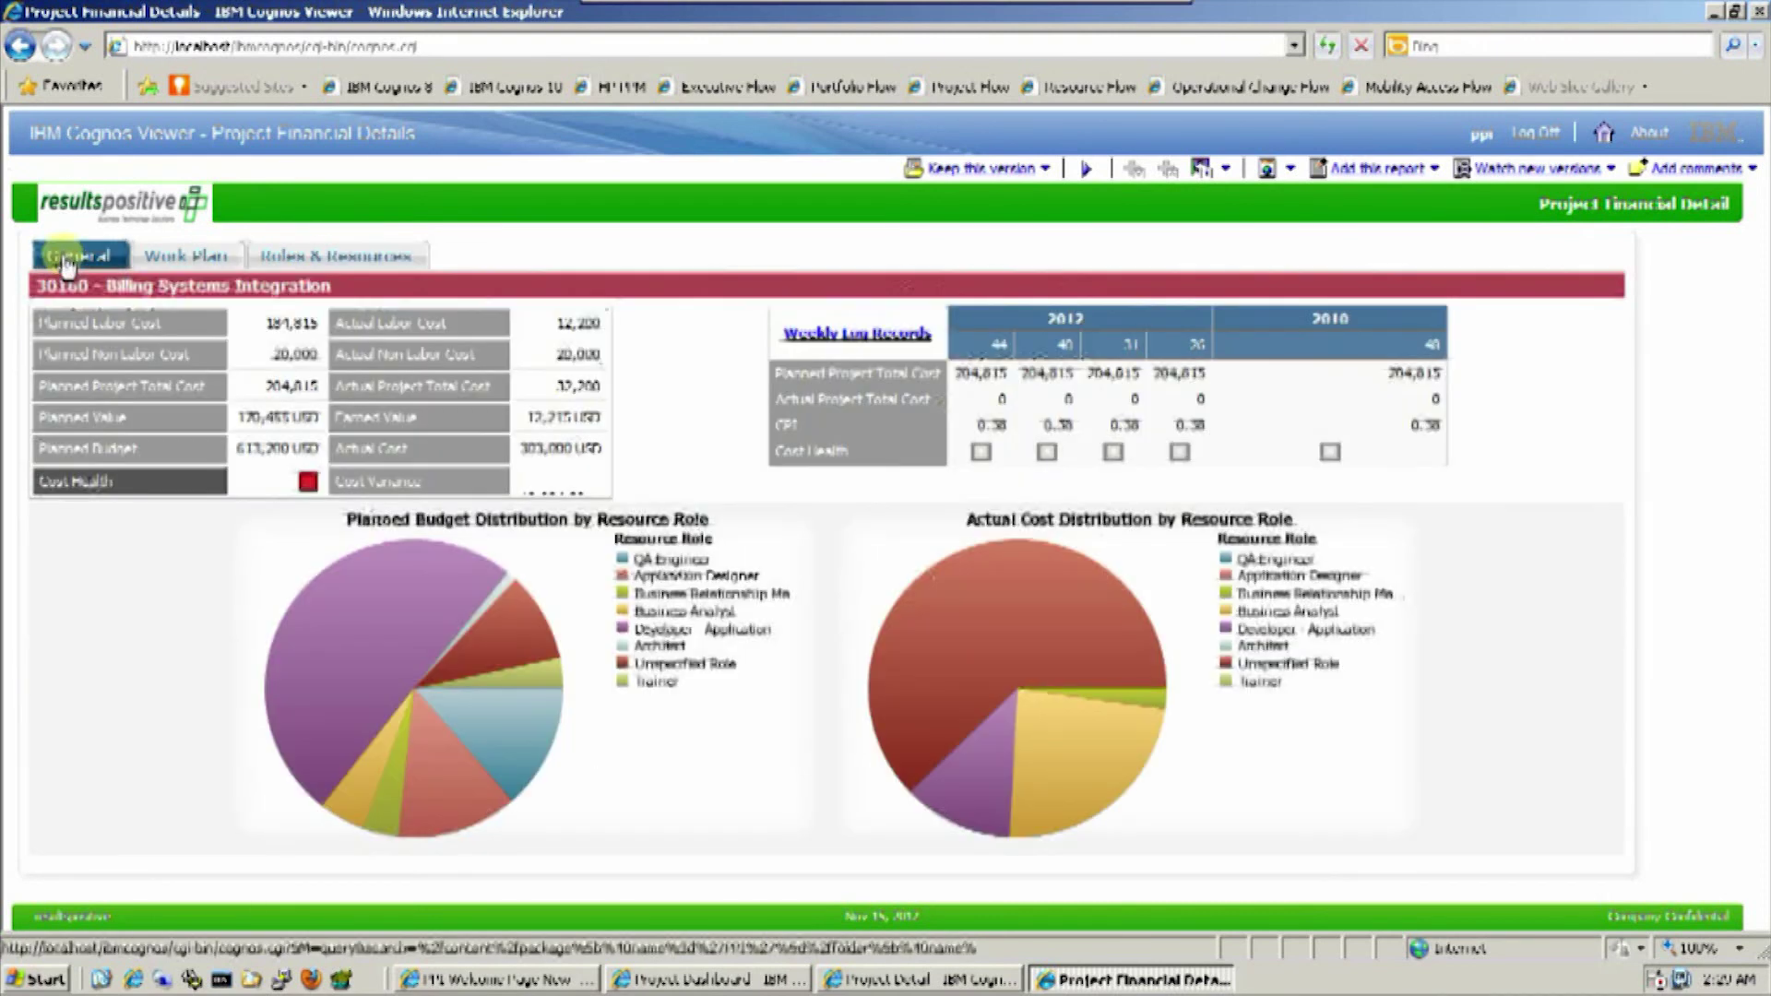
left_click(897, 337)
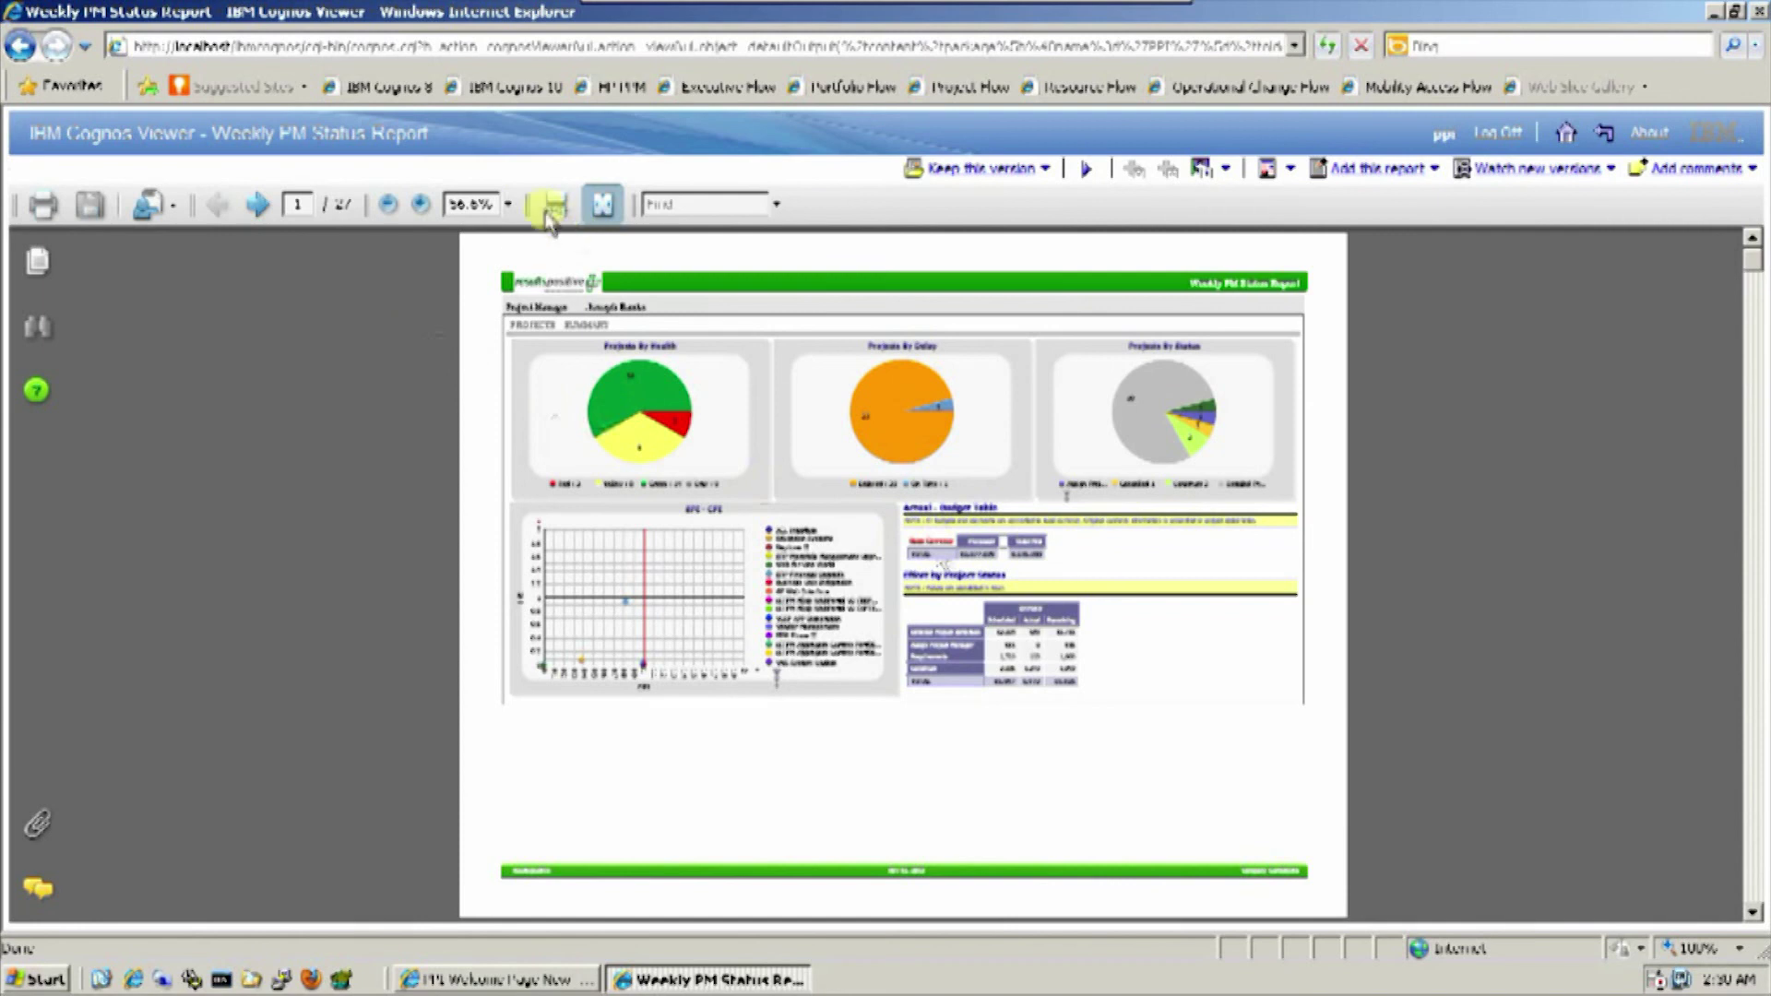
Fit the Weekly PM Status Report to the window width and page down through it.
left_click(552, 205)
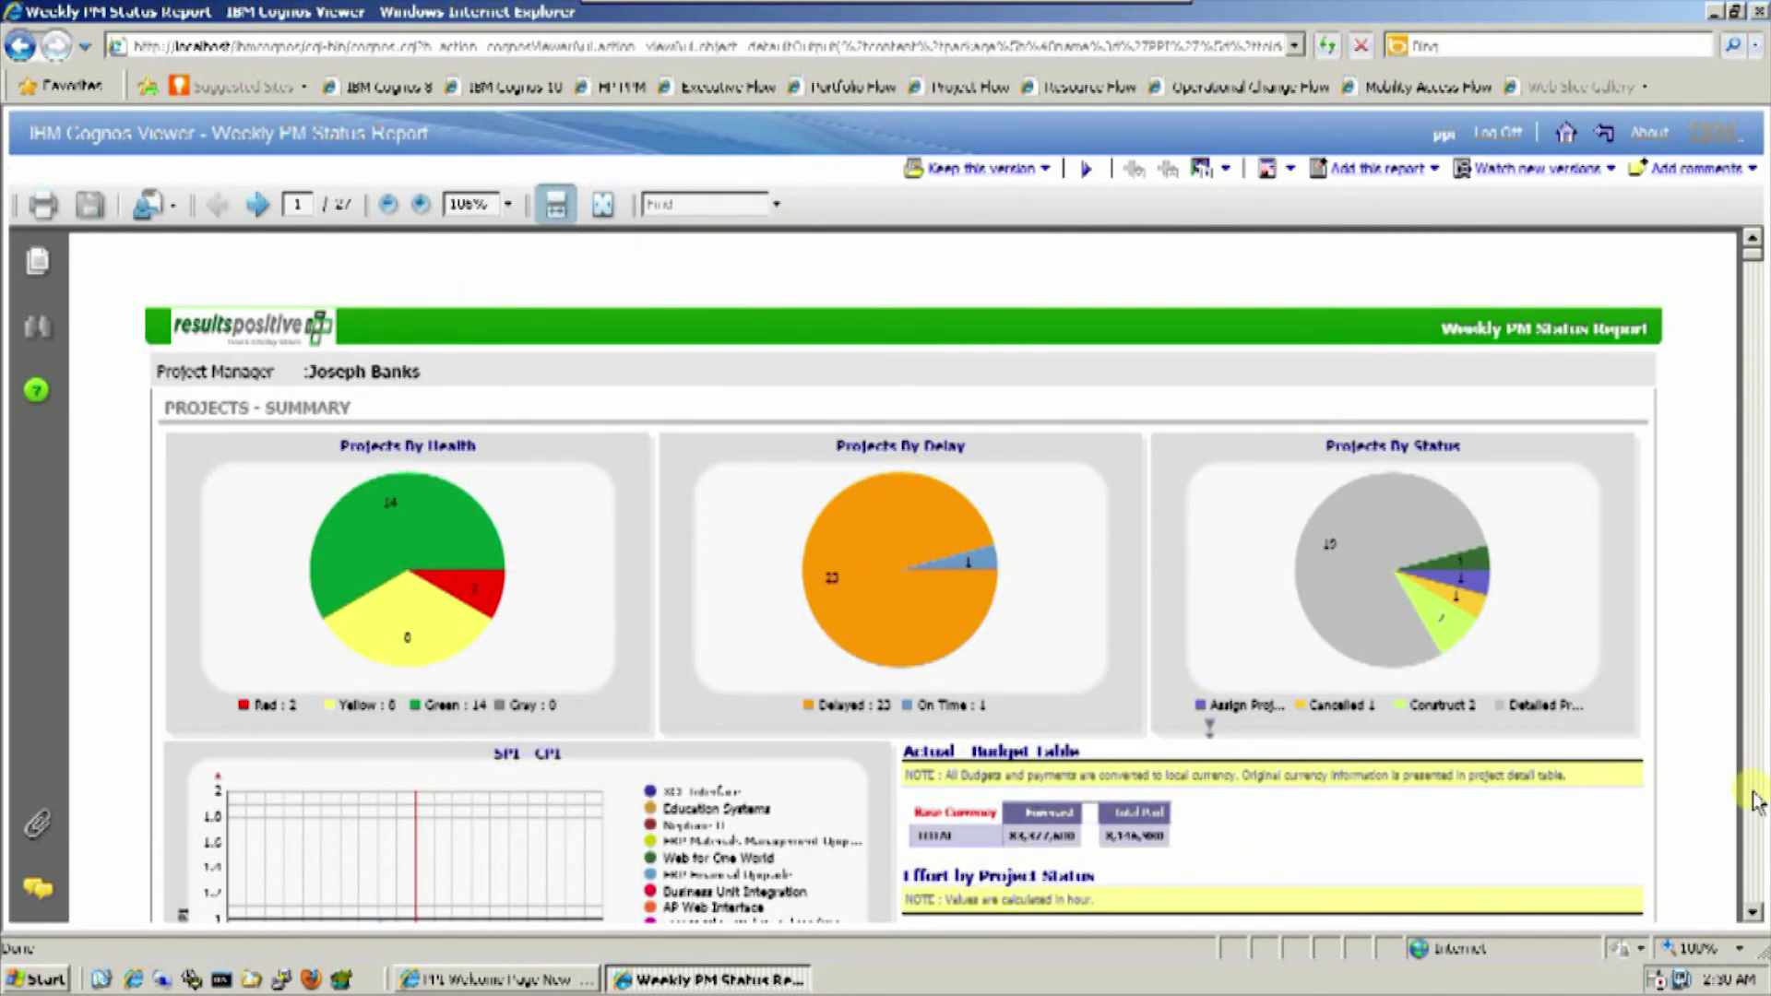
left_click(1755, 800)
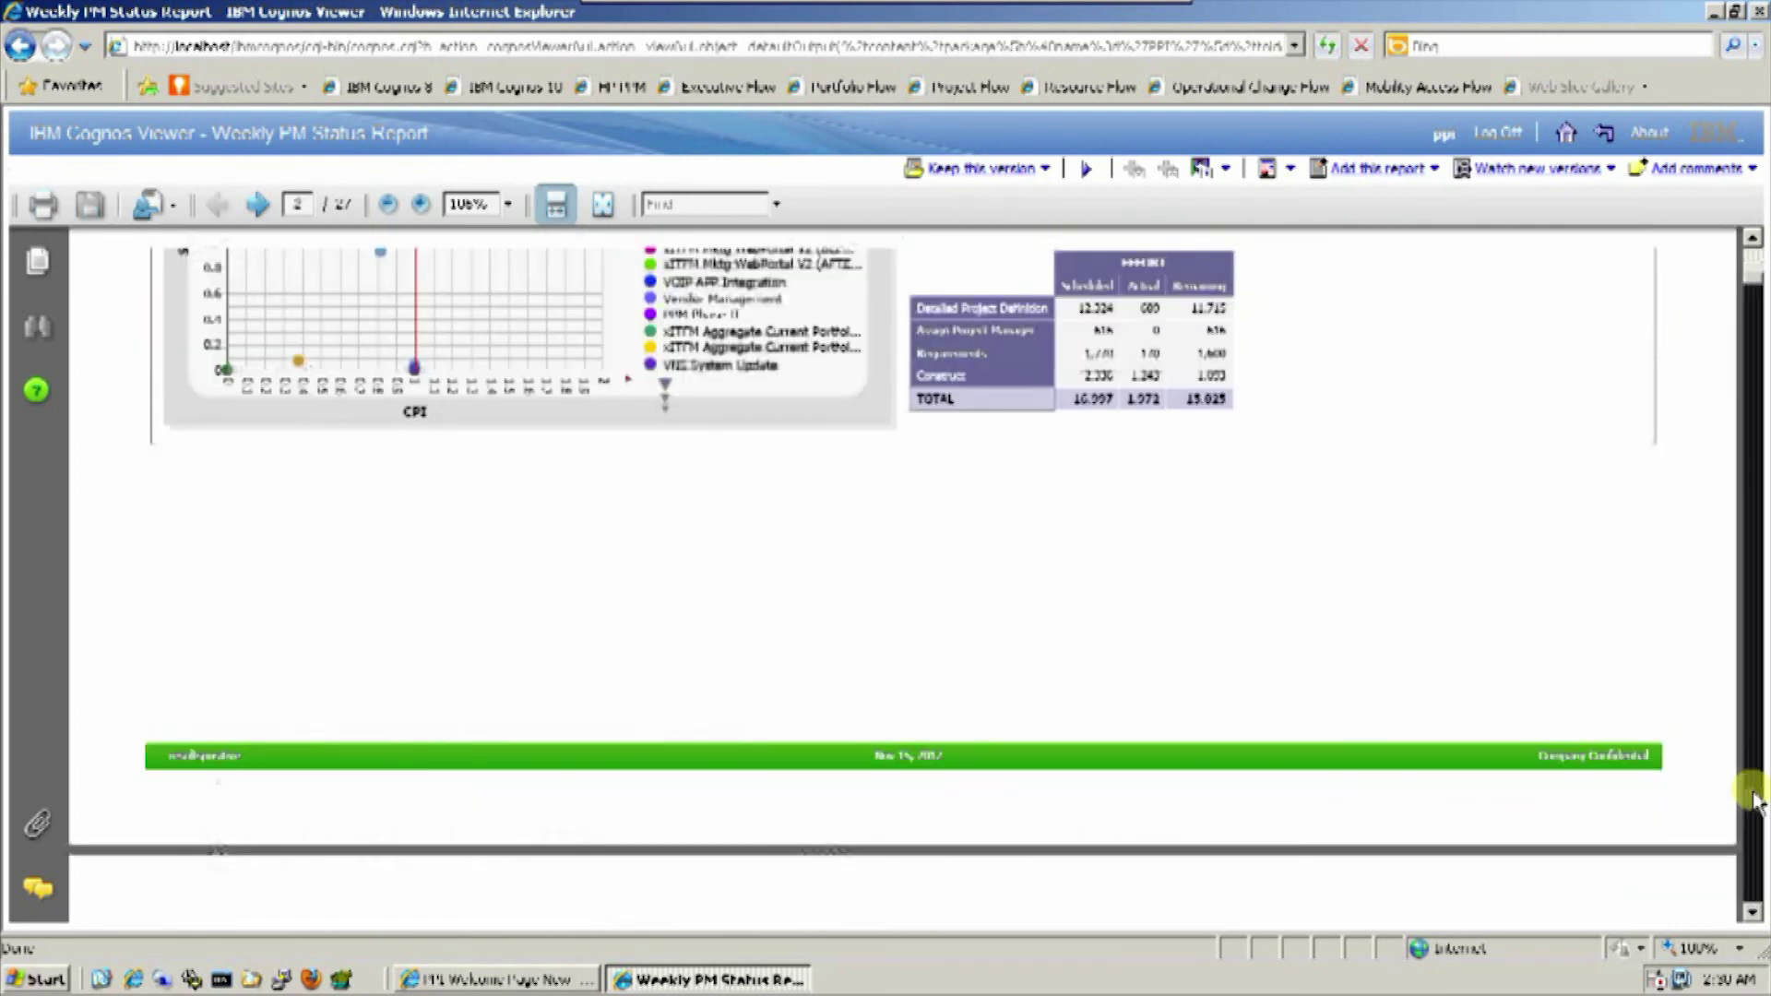
left_click(1755, 800)
left_click(1755, 801)
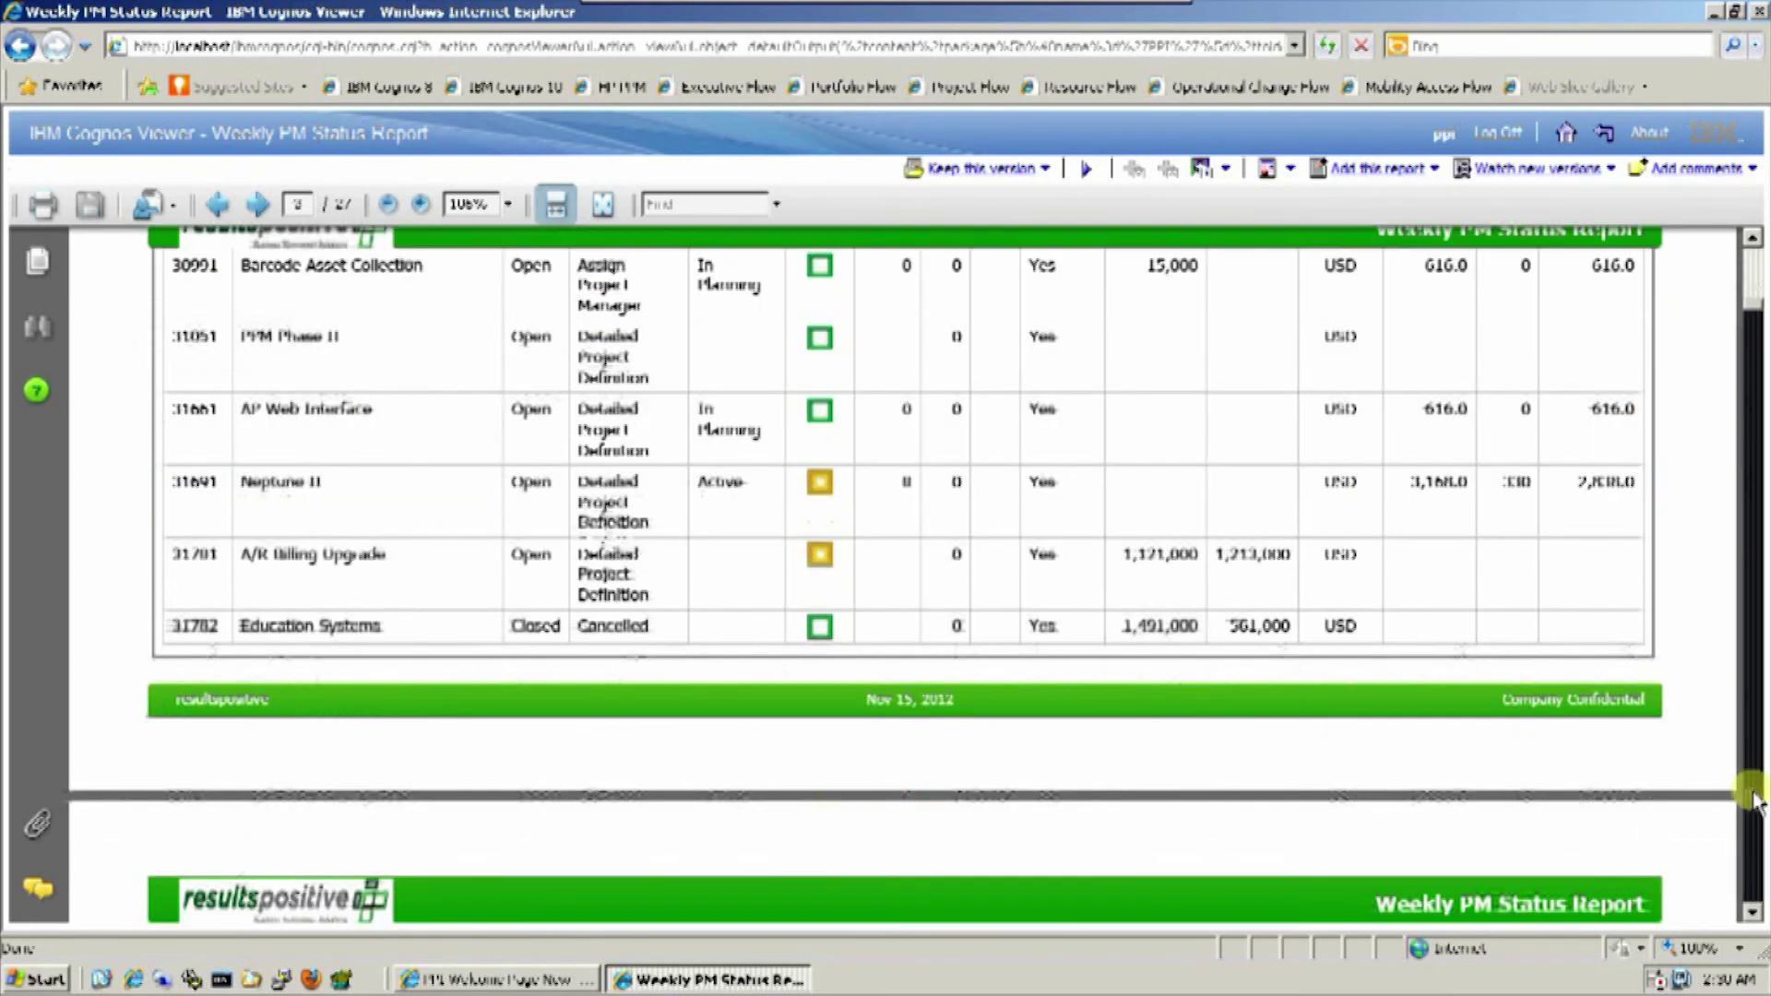
left_click(1755, 801)
left_click(1755, 800)
left_click(1755, 800)
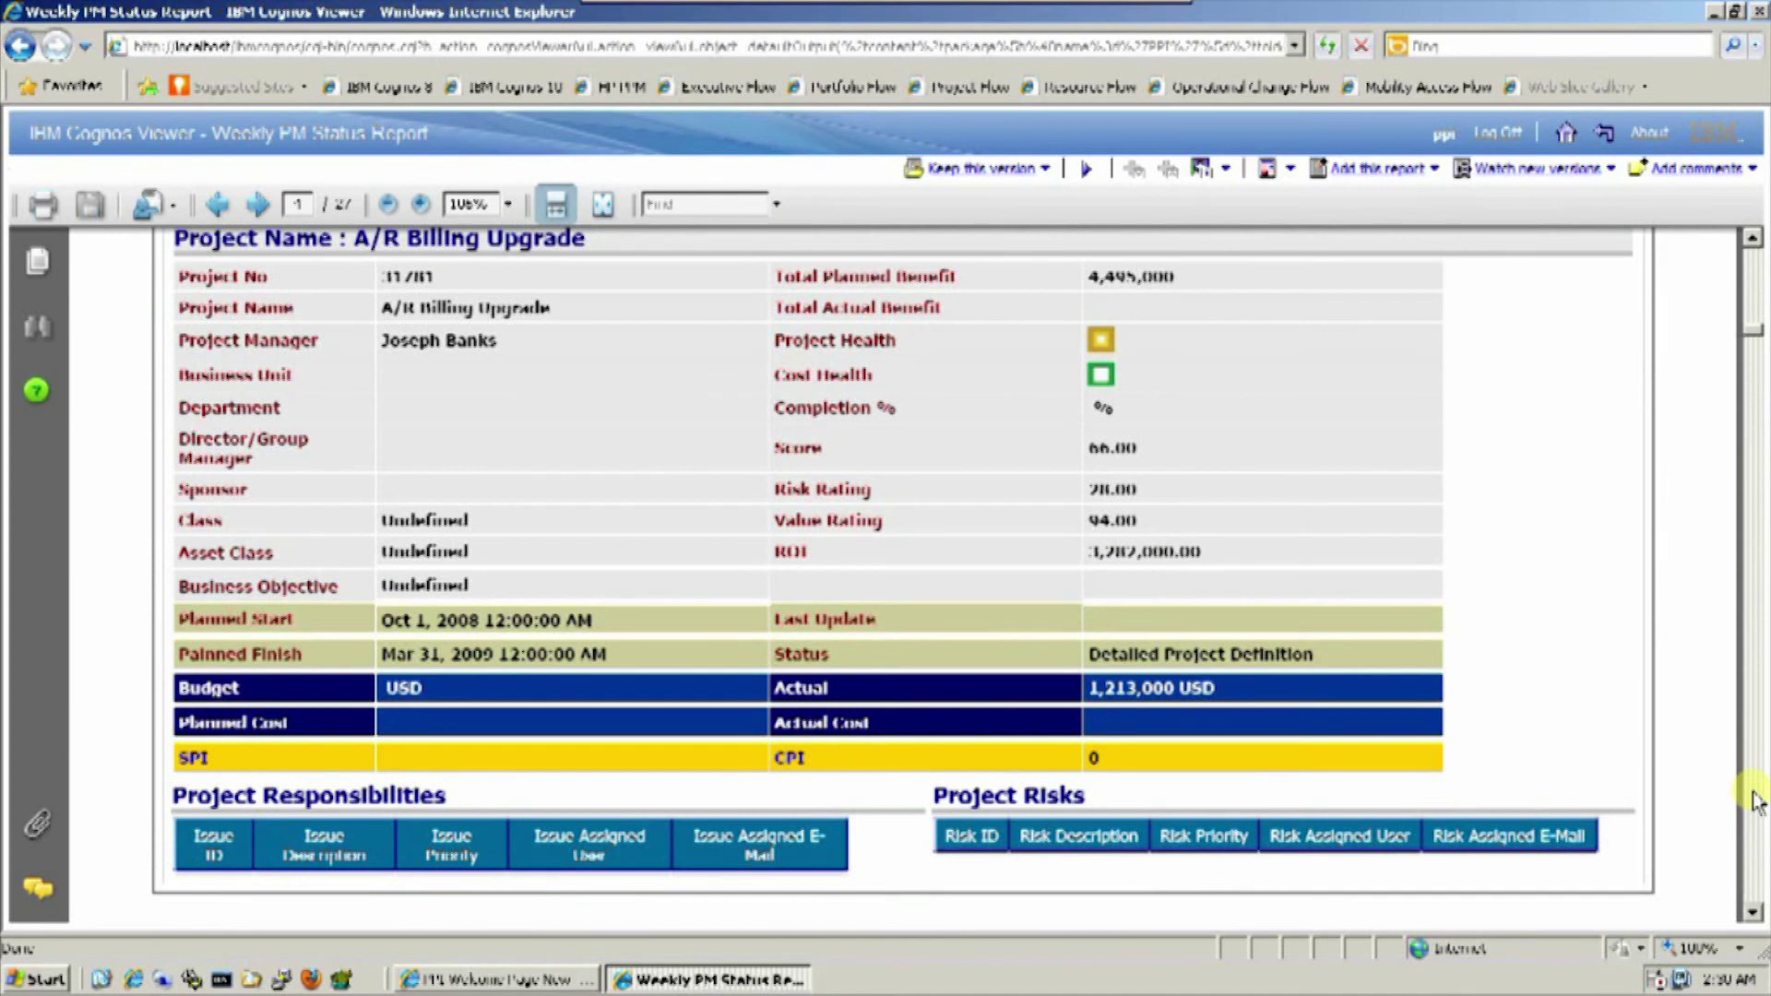
left_click(1755, 798)
left_click(1755, 798)
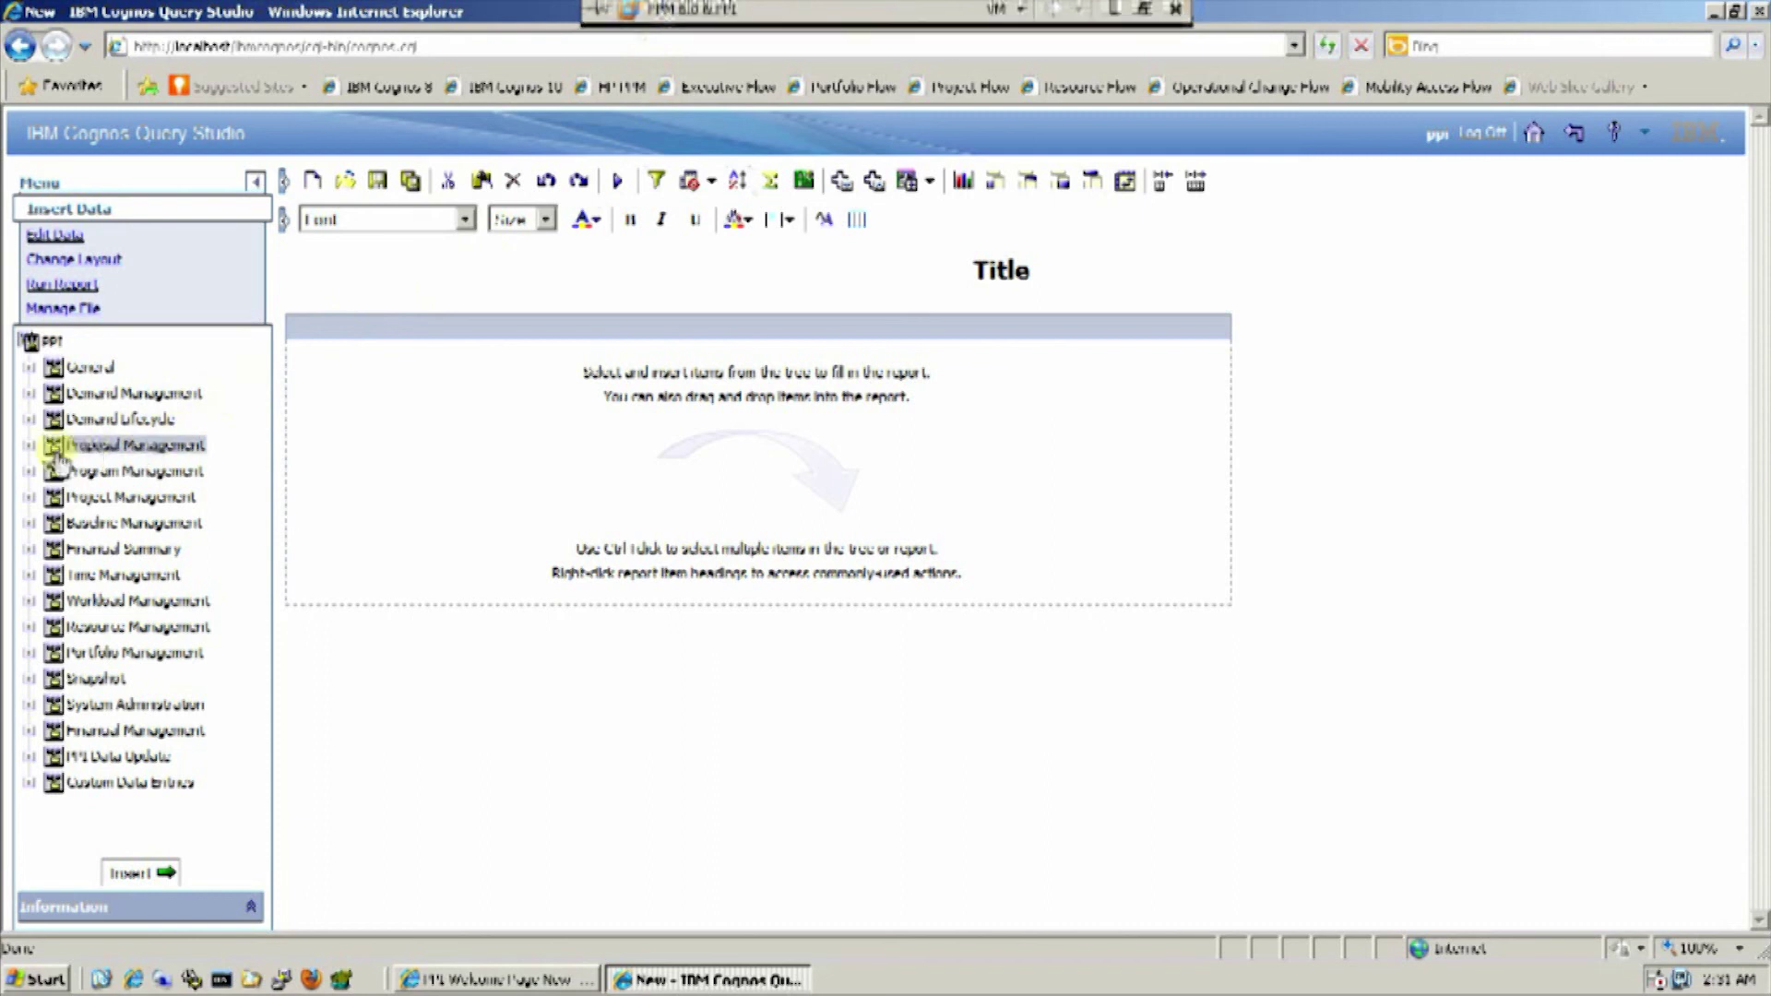
Add the Program column from Program Management > Programs.
left_click(30, 472)
left_click(52, 498)
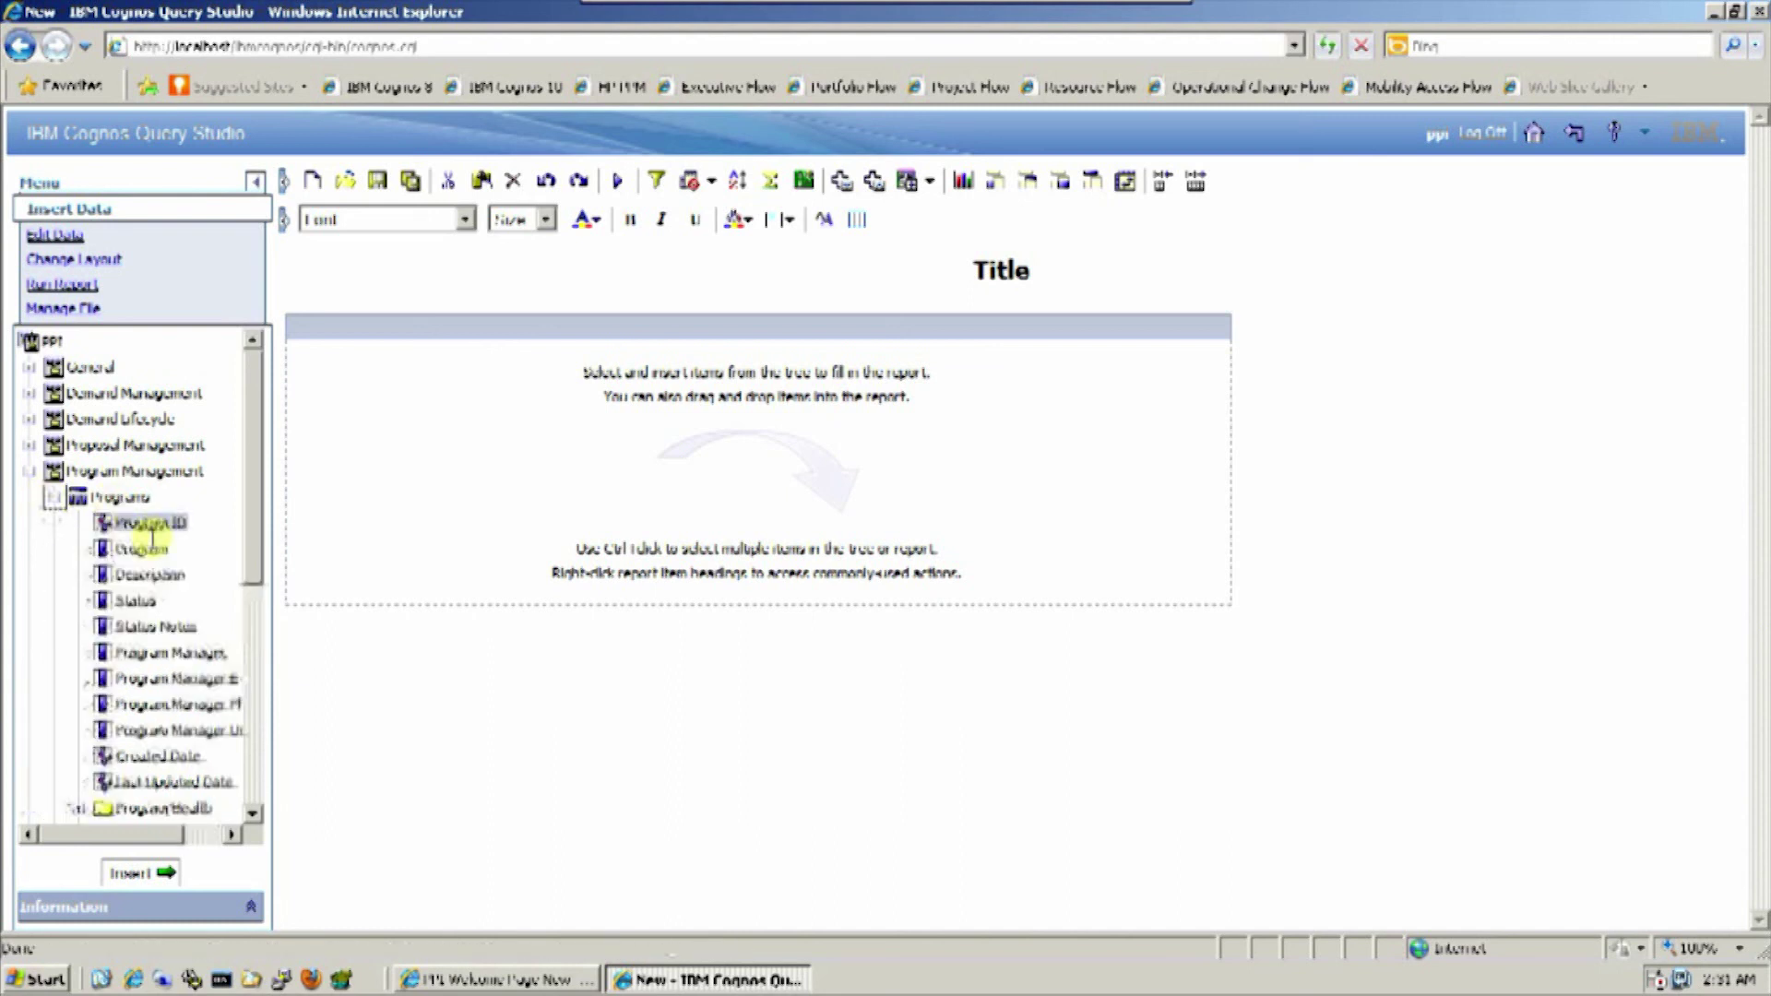
left_click_drag(138, 549, 528, 475)
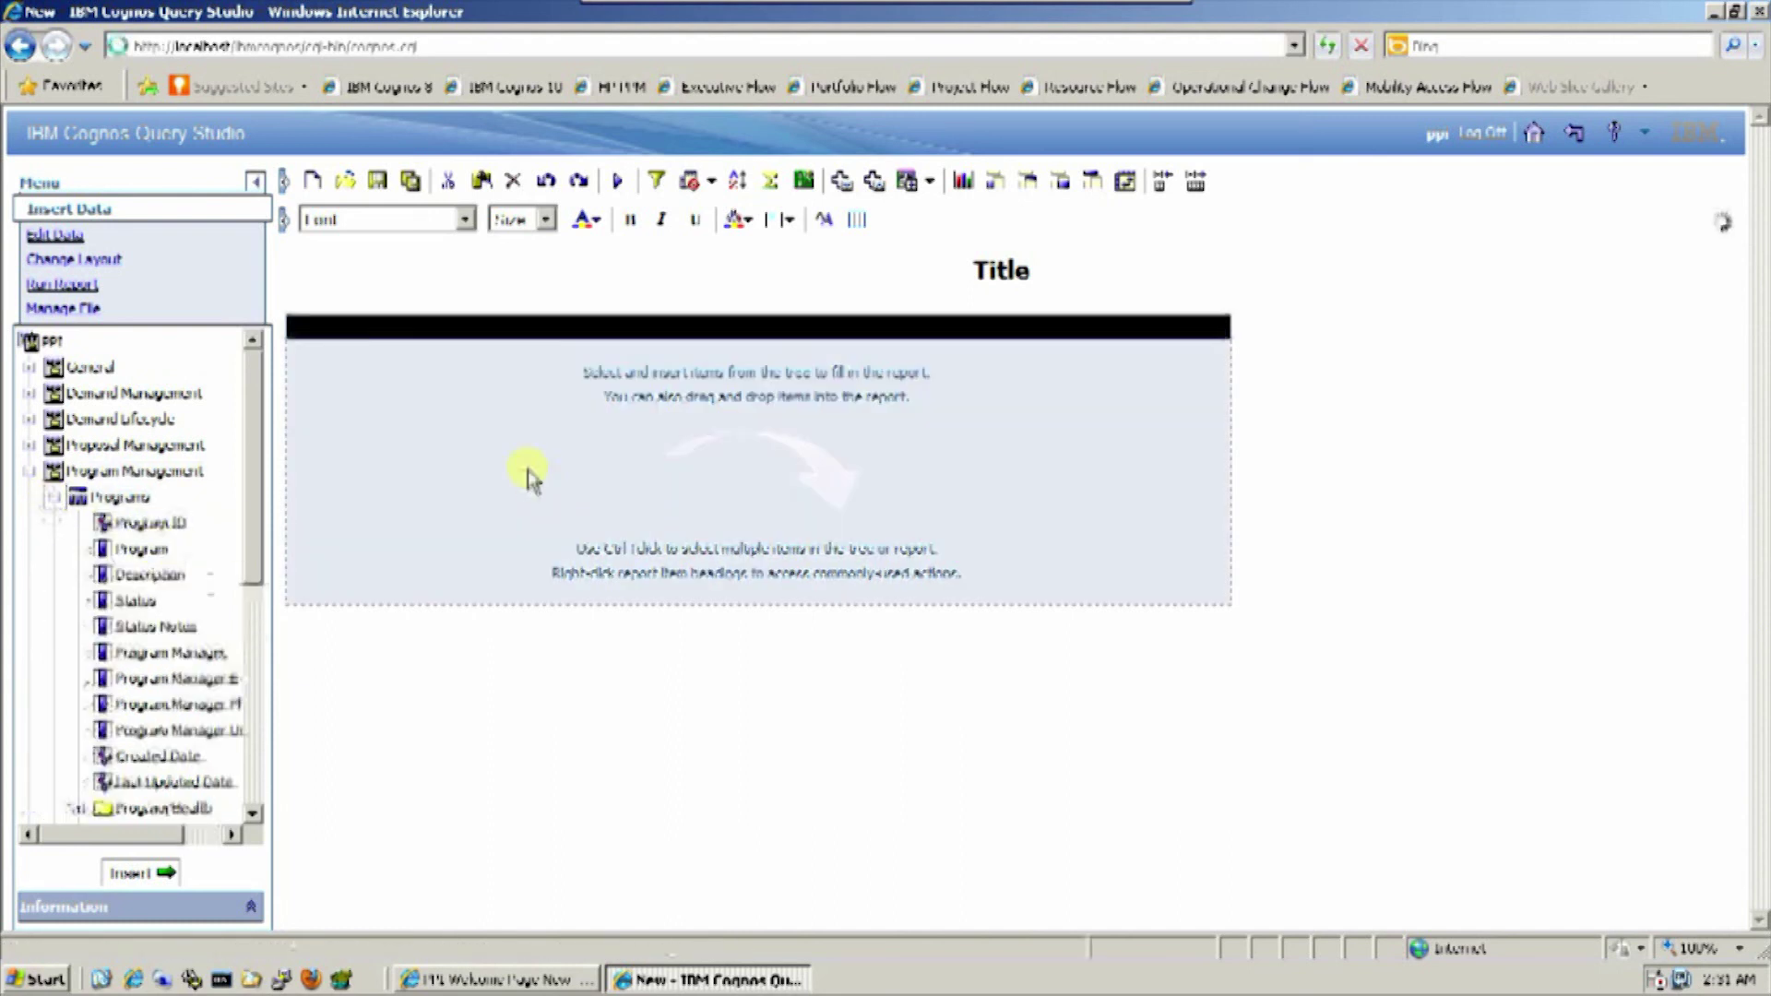
left_click(53, 497)
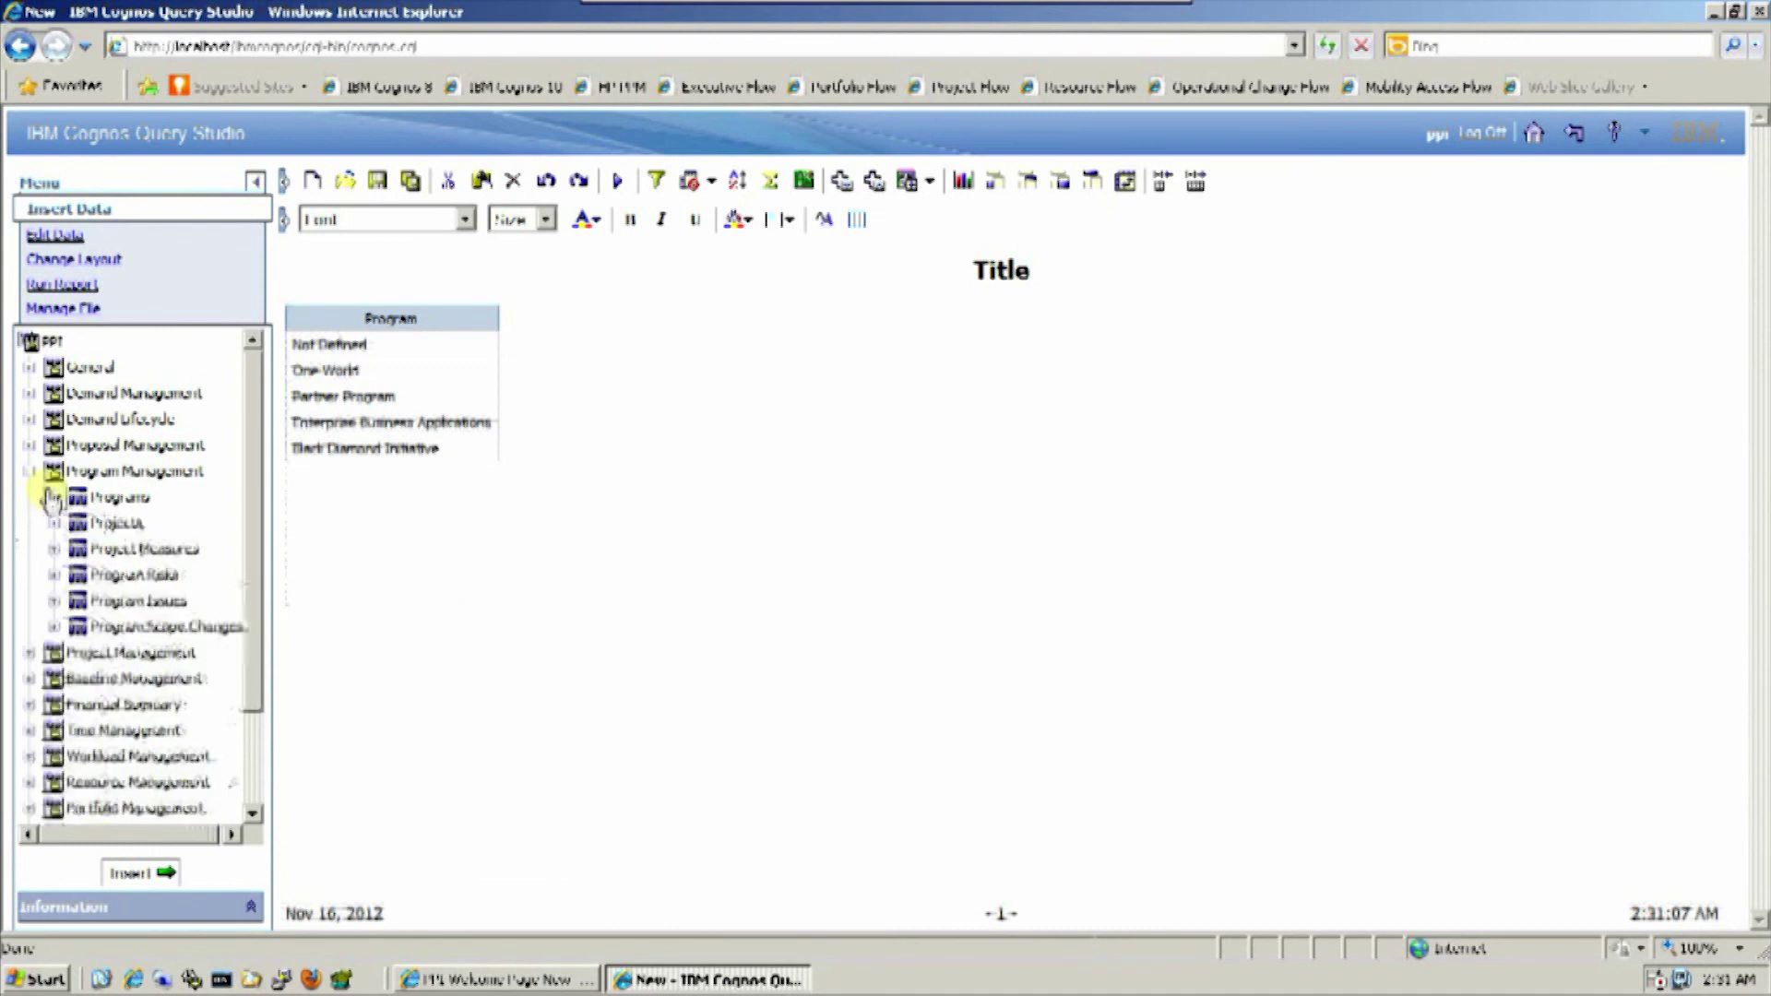
Add the Project Name column from Project Management > Projects.
left_click(29, 653)
scroll(228, 653, "down", 3)
scroll(228, 653, "down", 2)
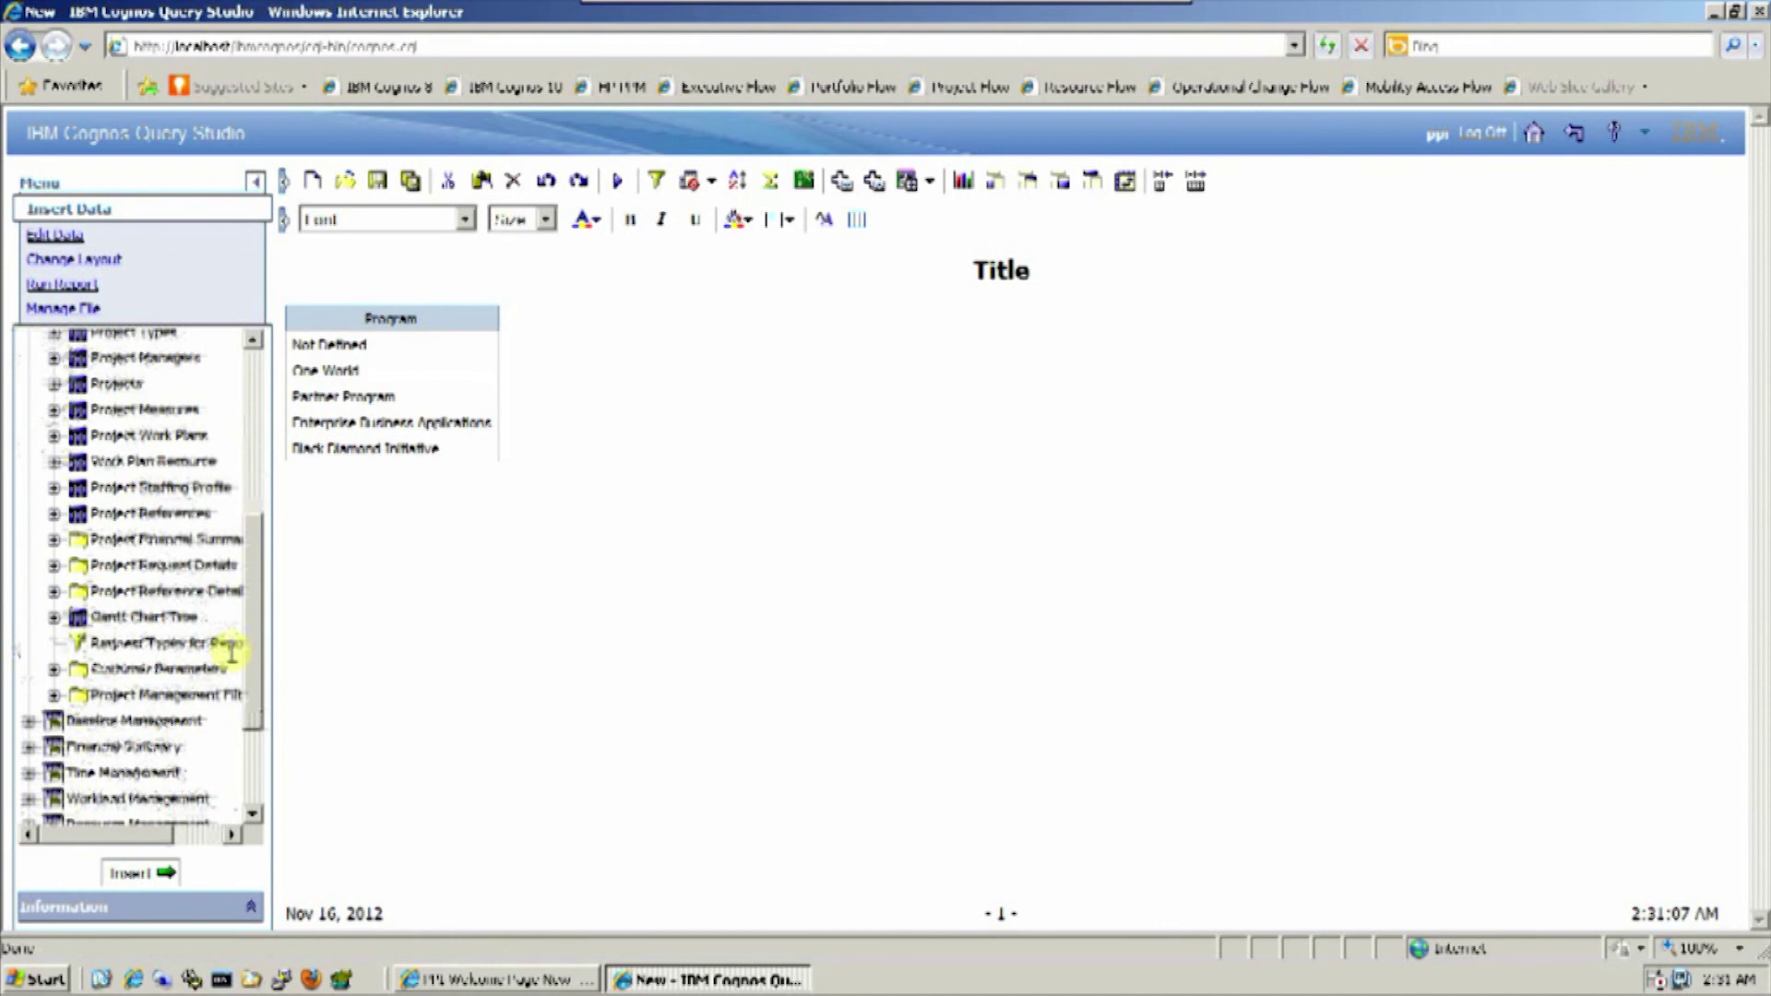
scroll(225, 673, "up", 1)
left_click(54, 461)
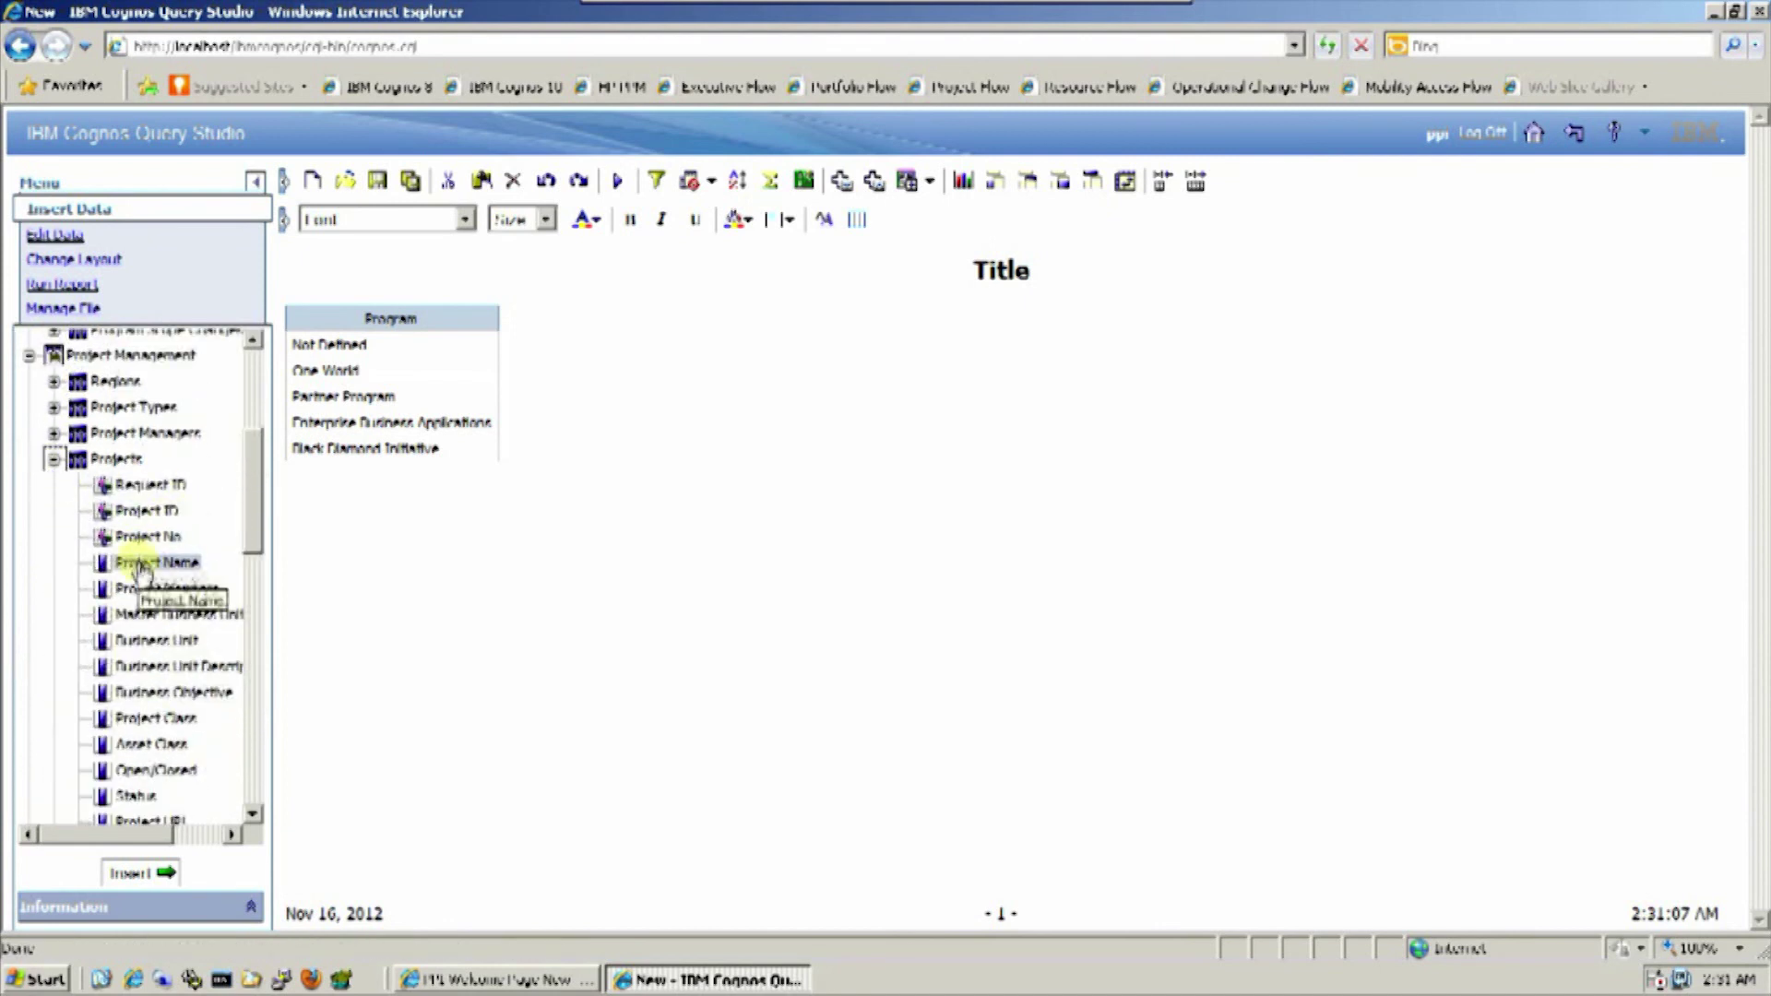
left_click(143, 566)
double_click(143, 566)
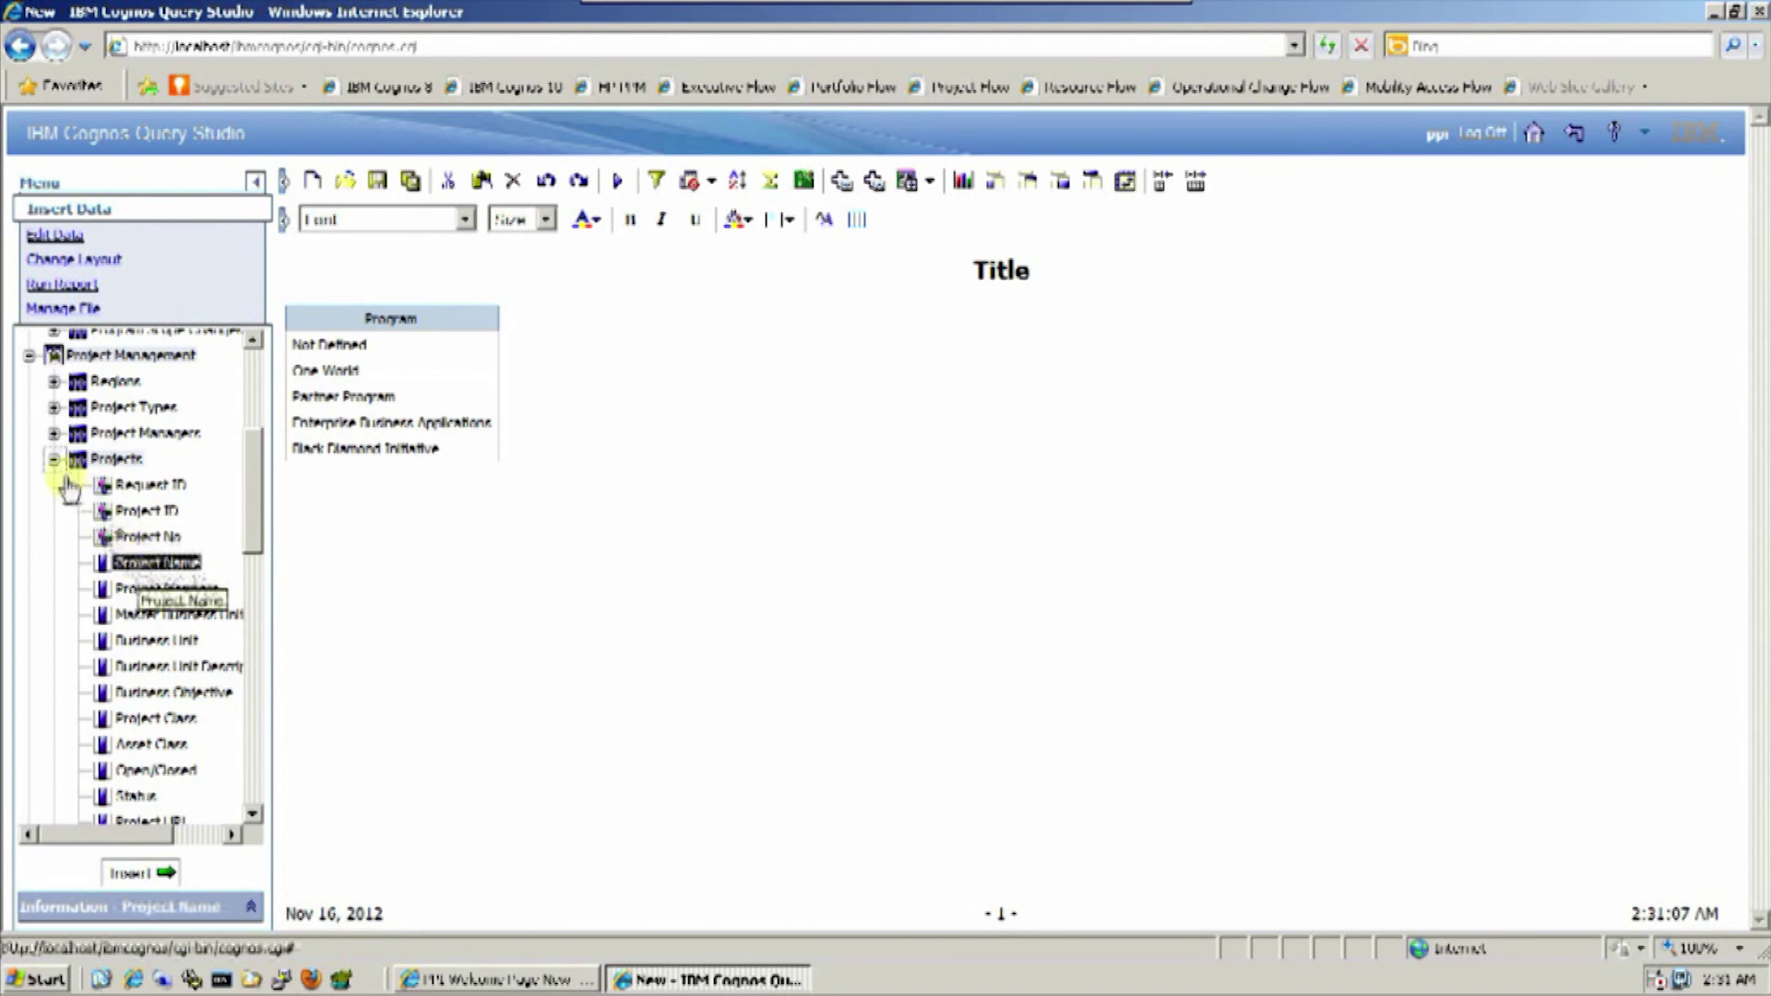
left_click(54, 461)
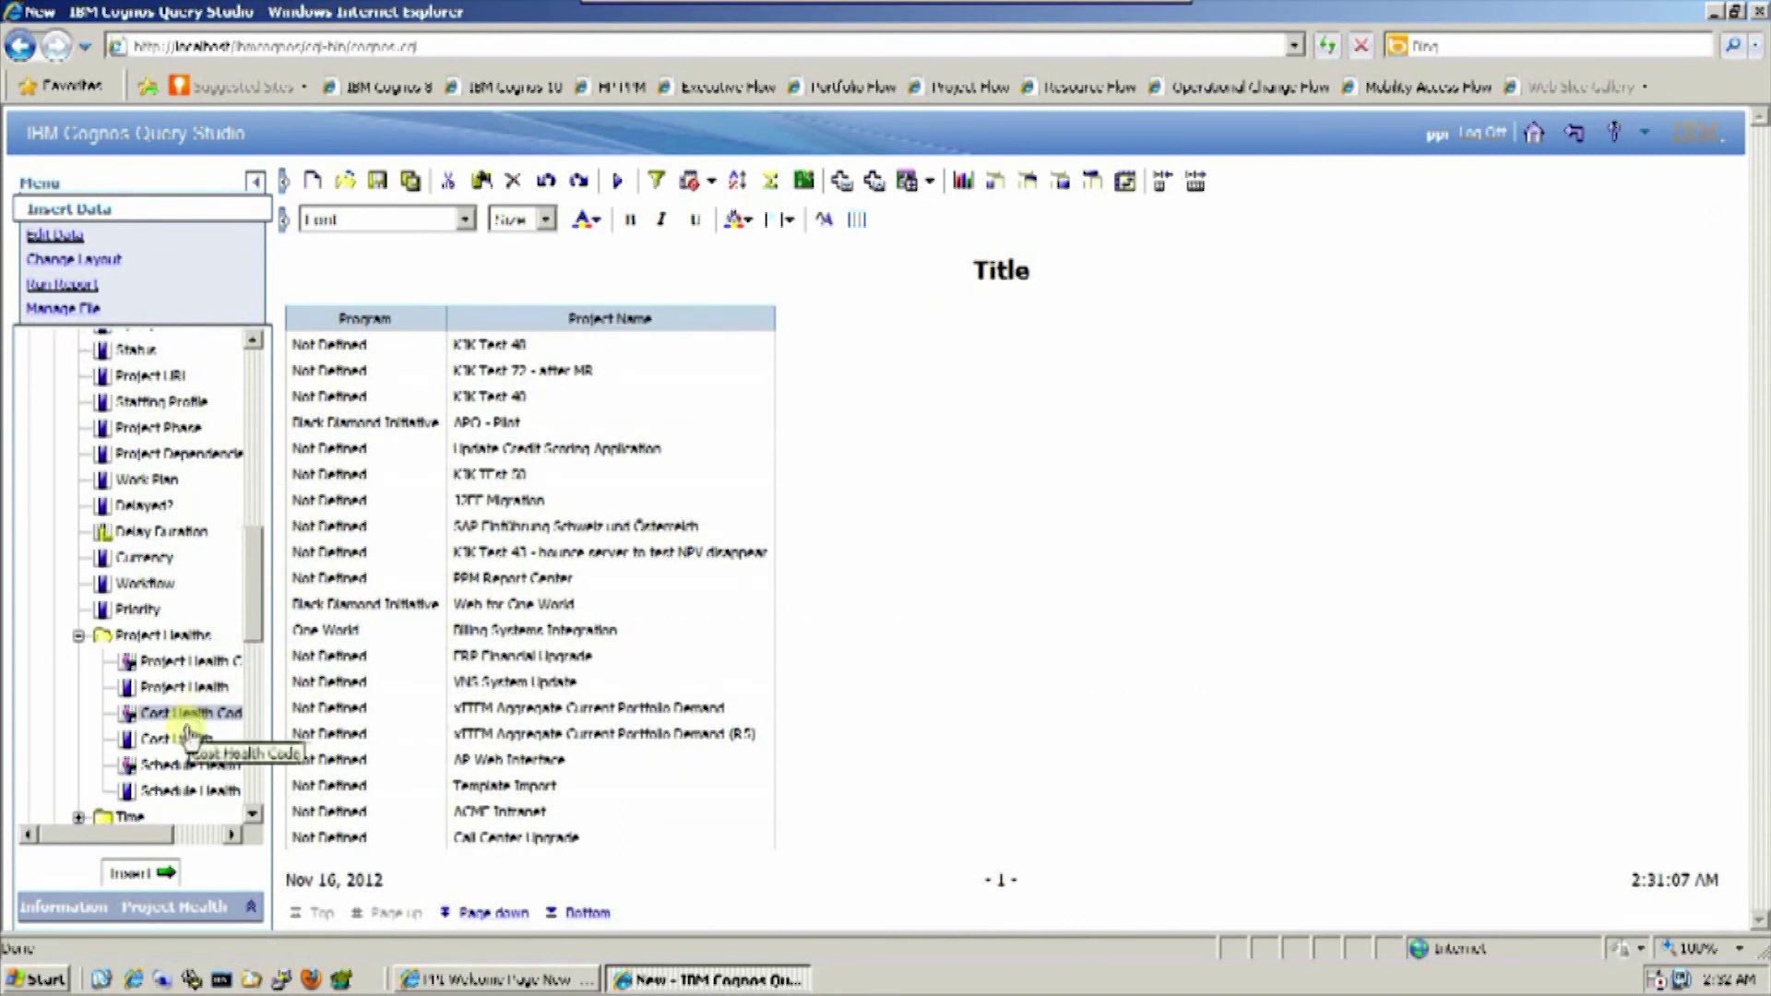
Add the Cost Health column from Project Health.
left_click(181, 741)
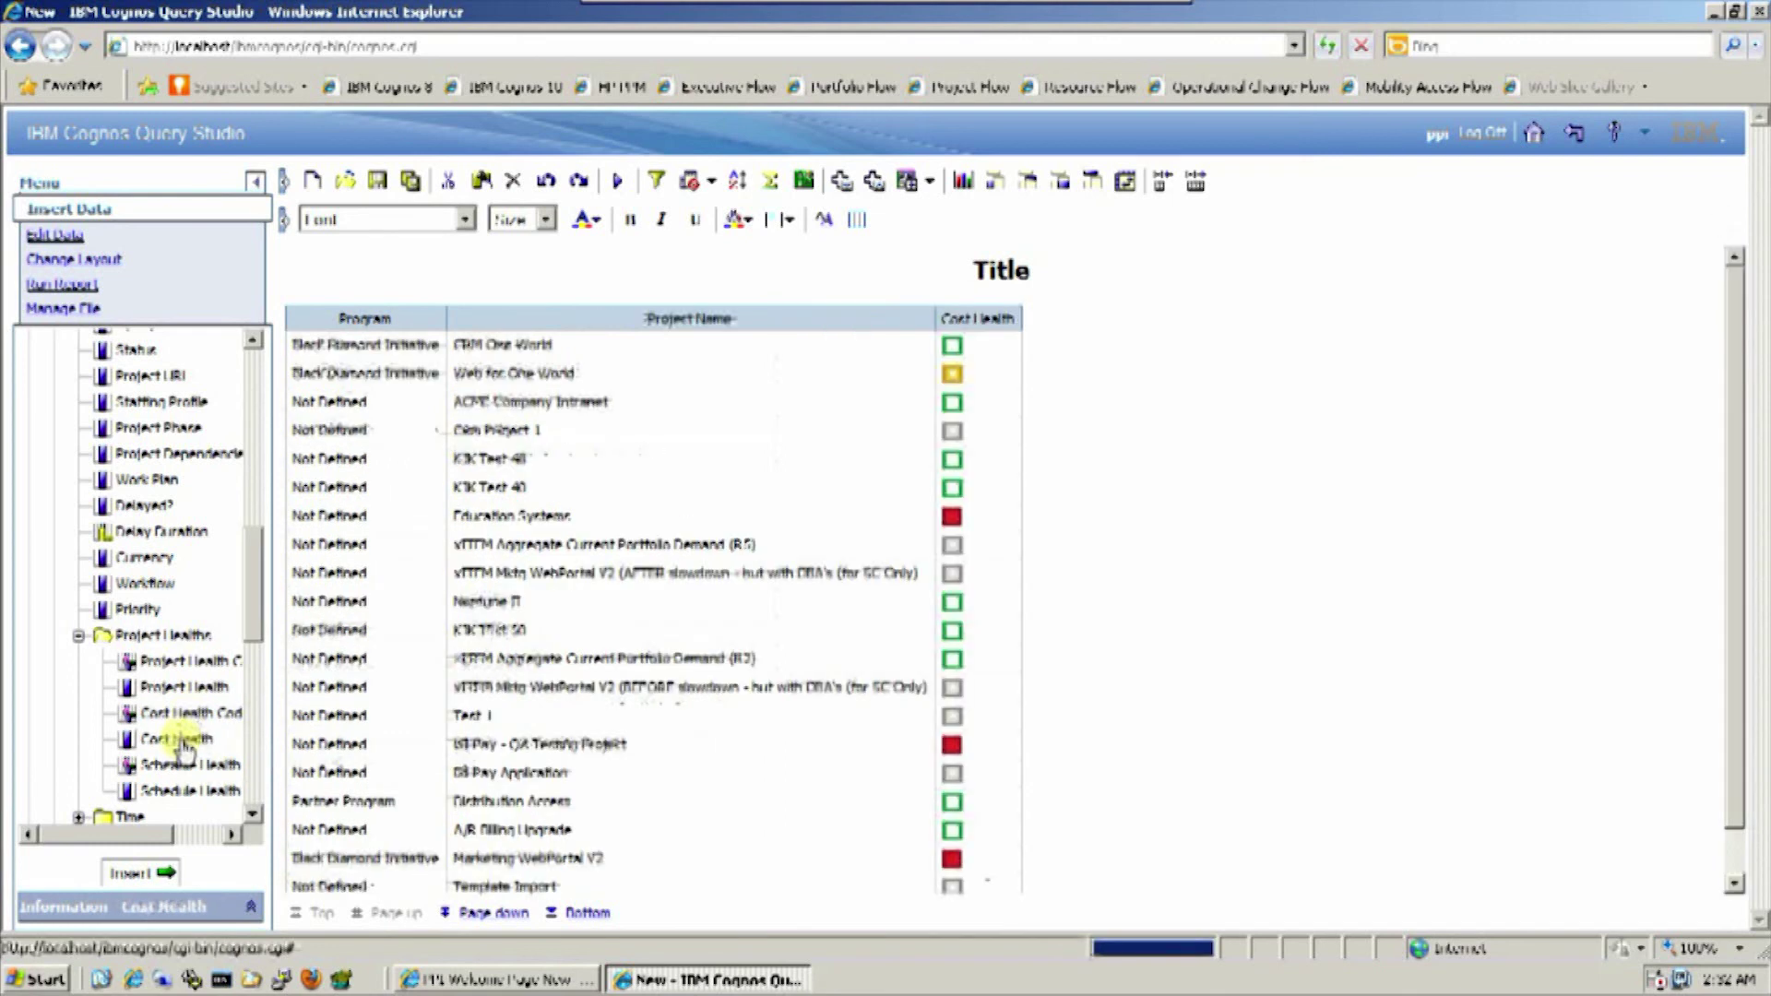
left_click(257, 719)
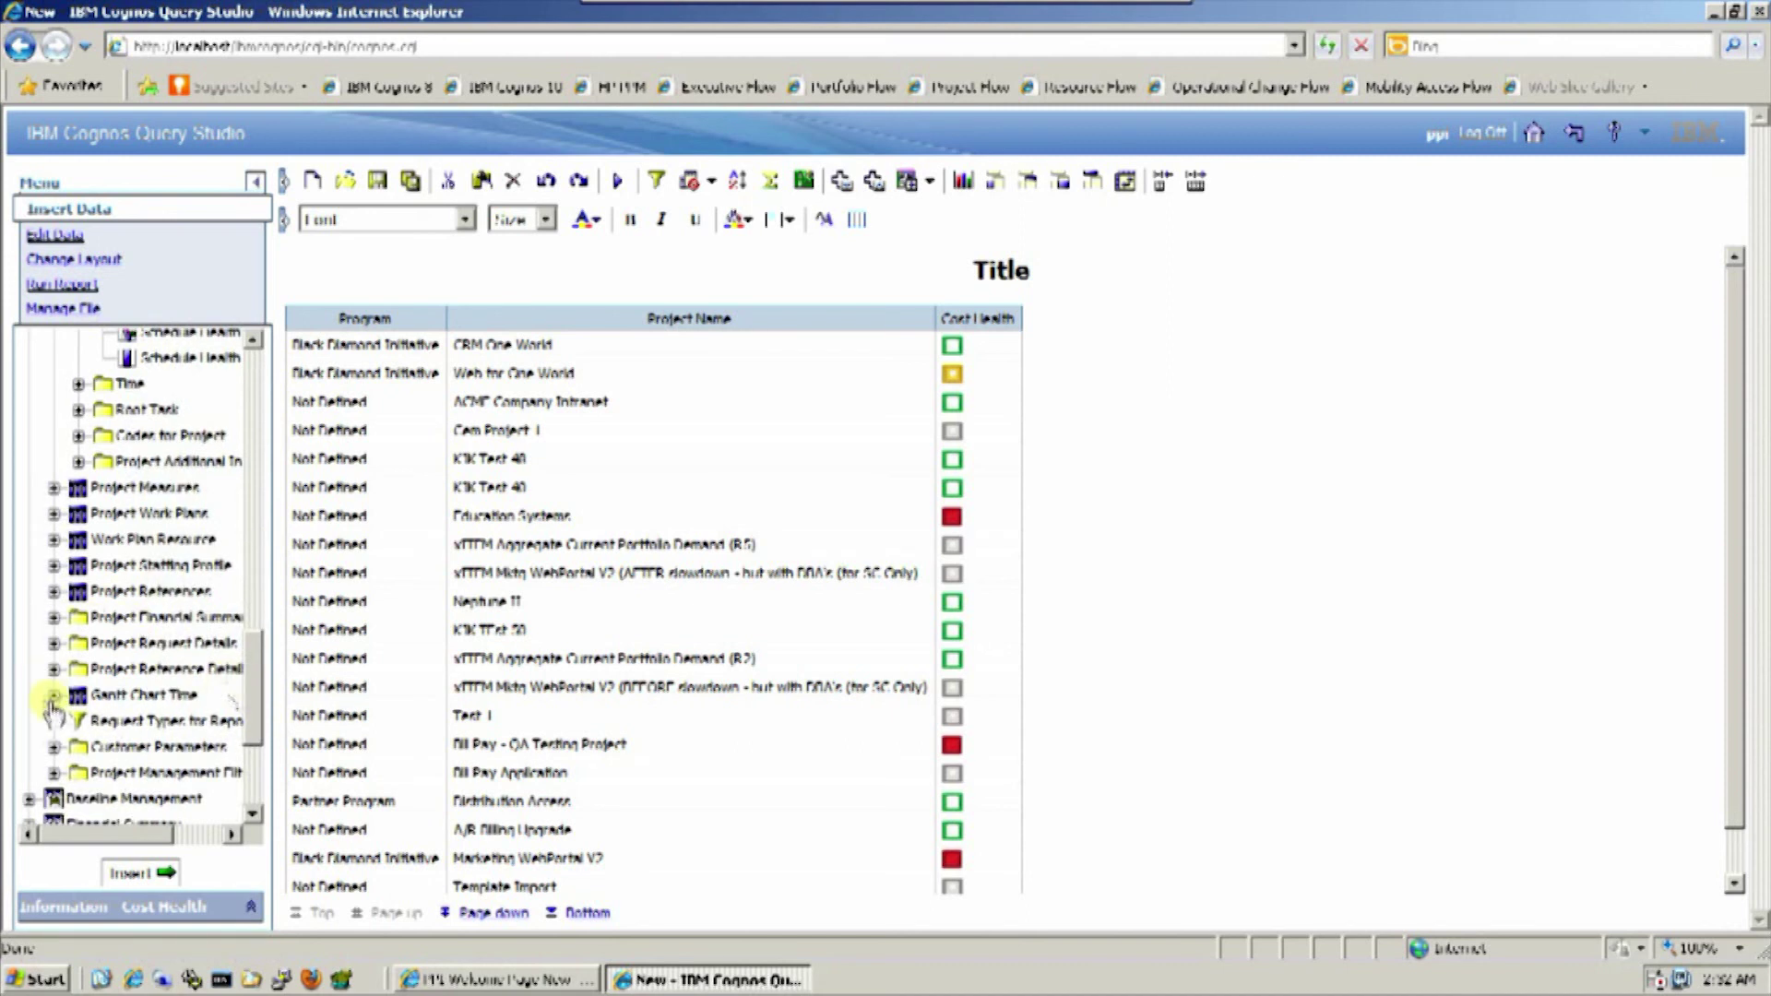
scroll(31, 801, "down", 3)
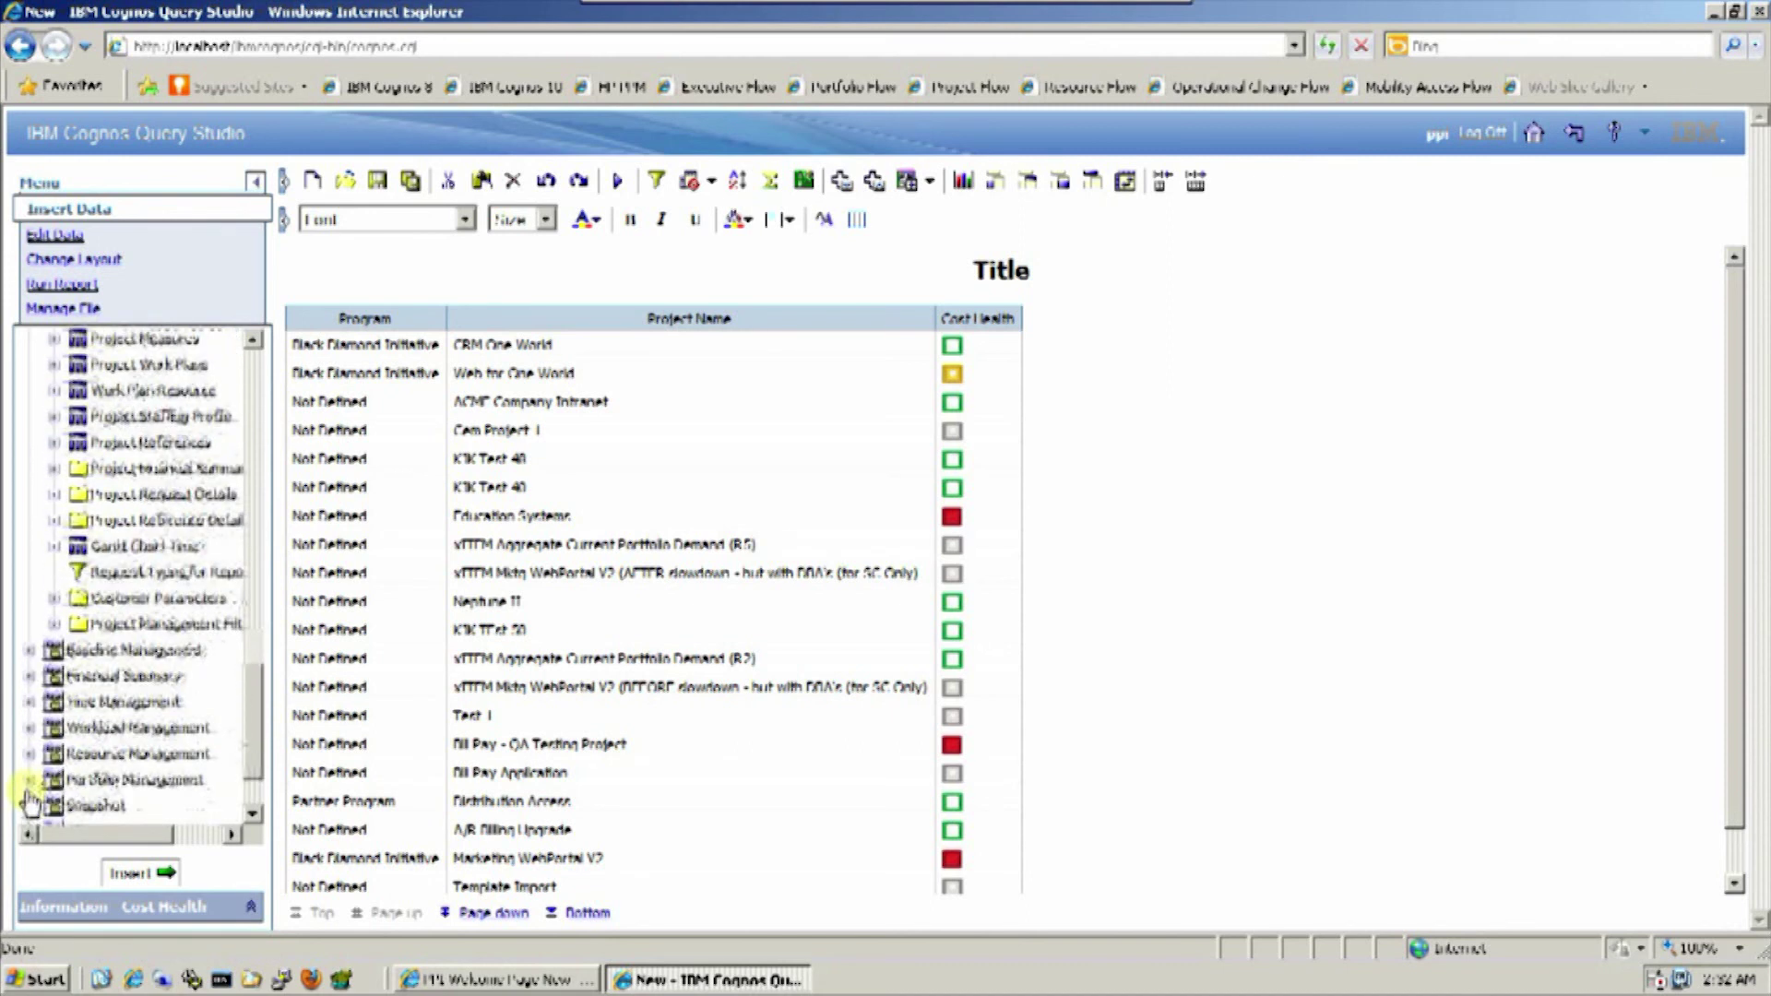
Add Total Forecast from Financial Summary > Financial Summaries and select Total Actual.
left_click(30, 678)
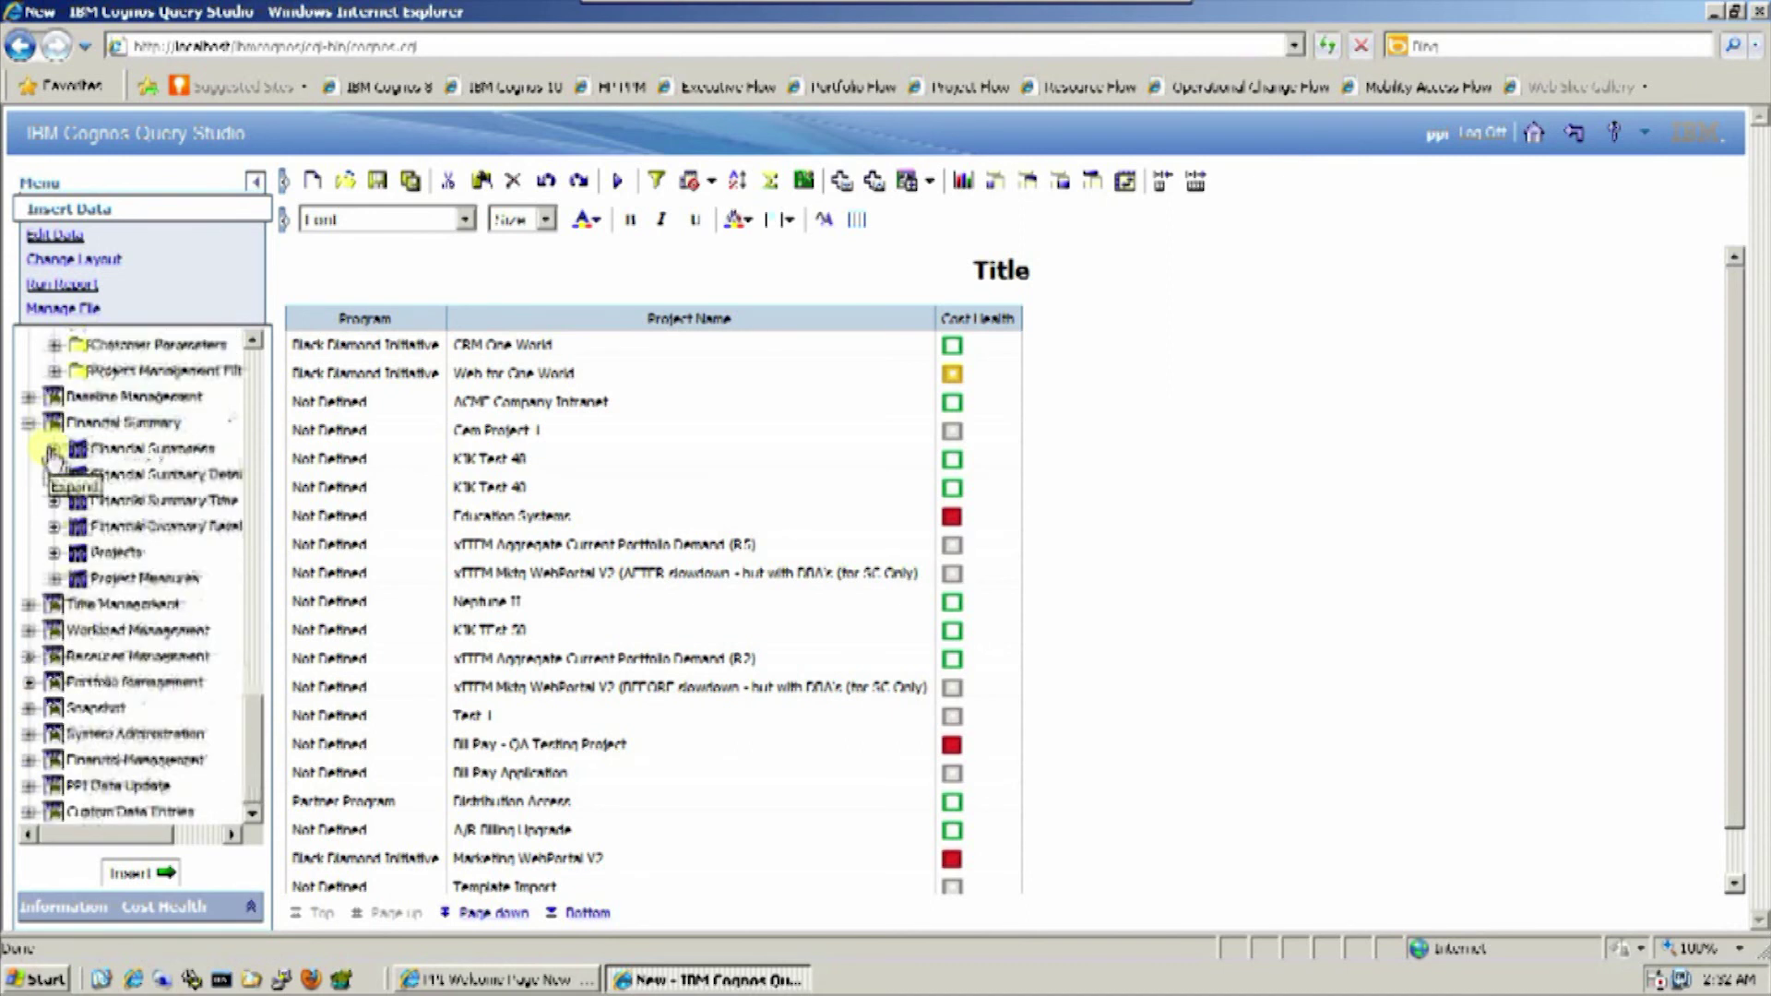
left_click(54, 449)
left_click(170, 499)
left_click(152, 681)
left_click(160, 707)
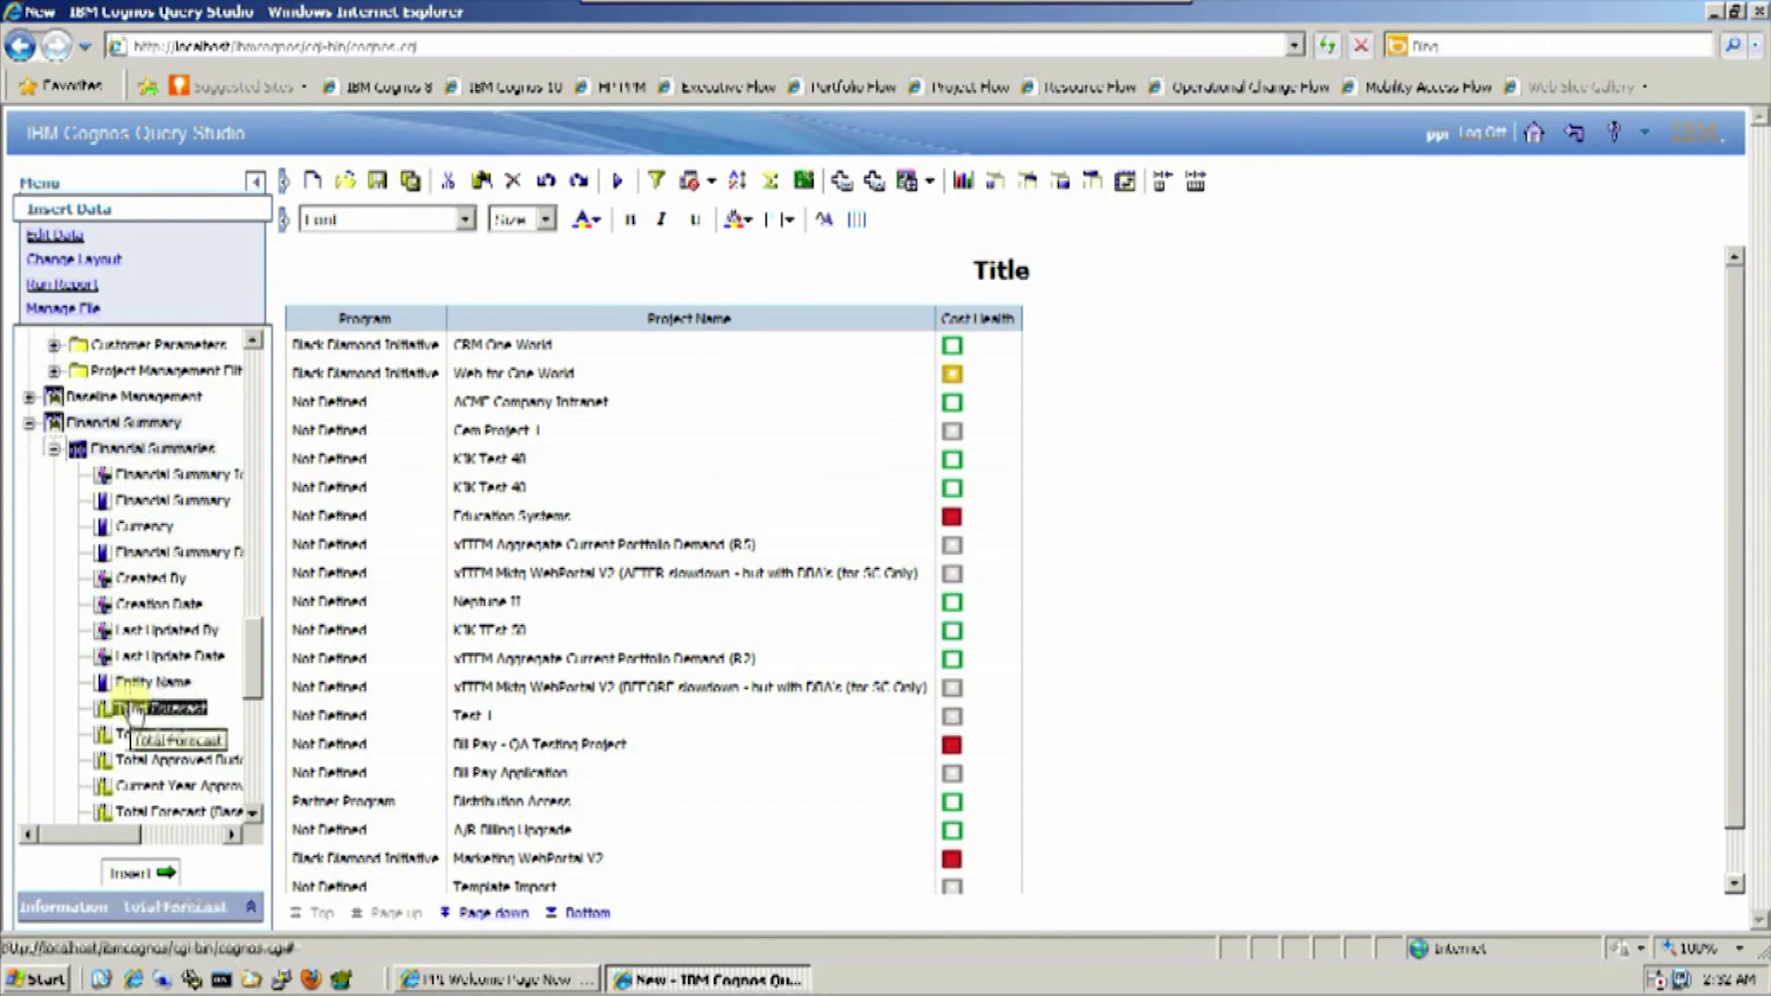
left_click(152, 733)
Add Total Actual, then Actual Effort and Scheduled Effort from Workload Management > Workload.
double_click(134, 735)
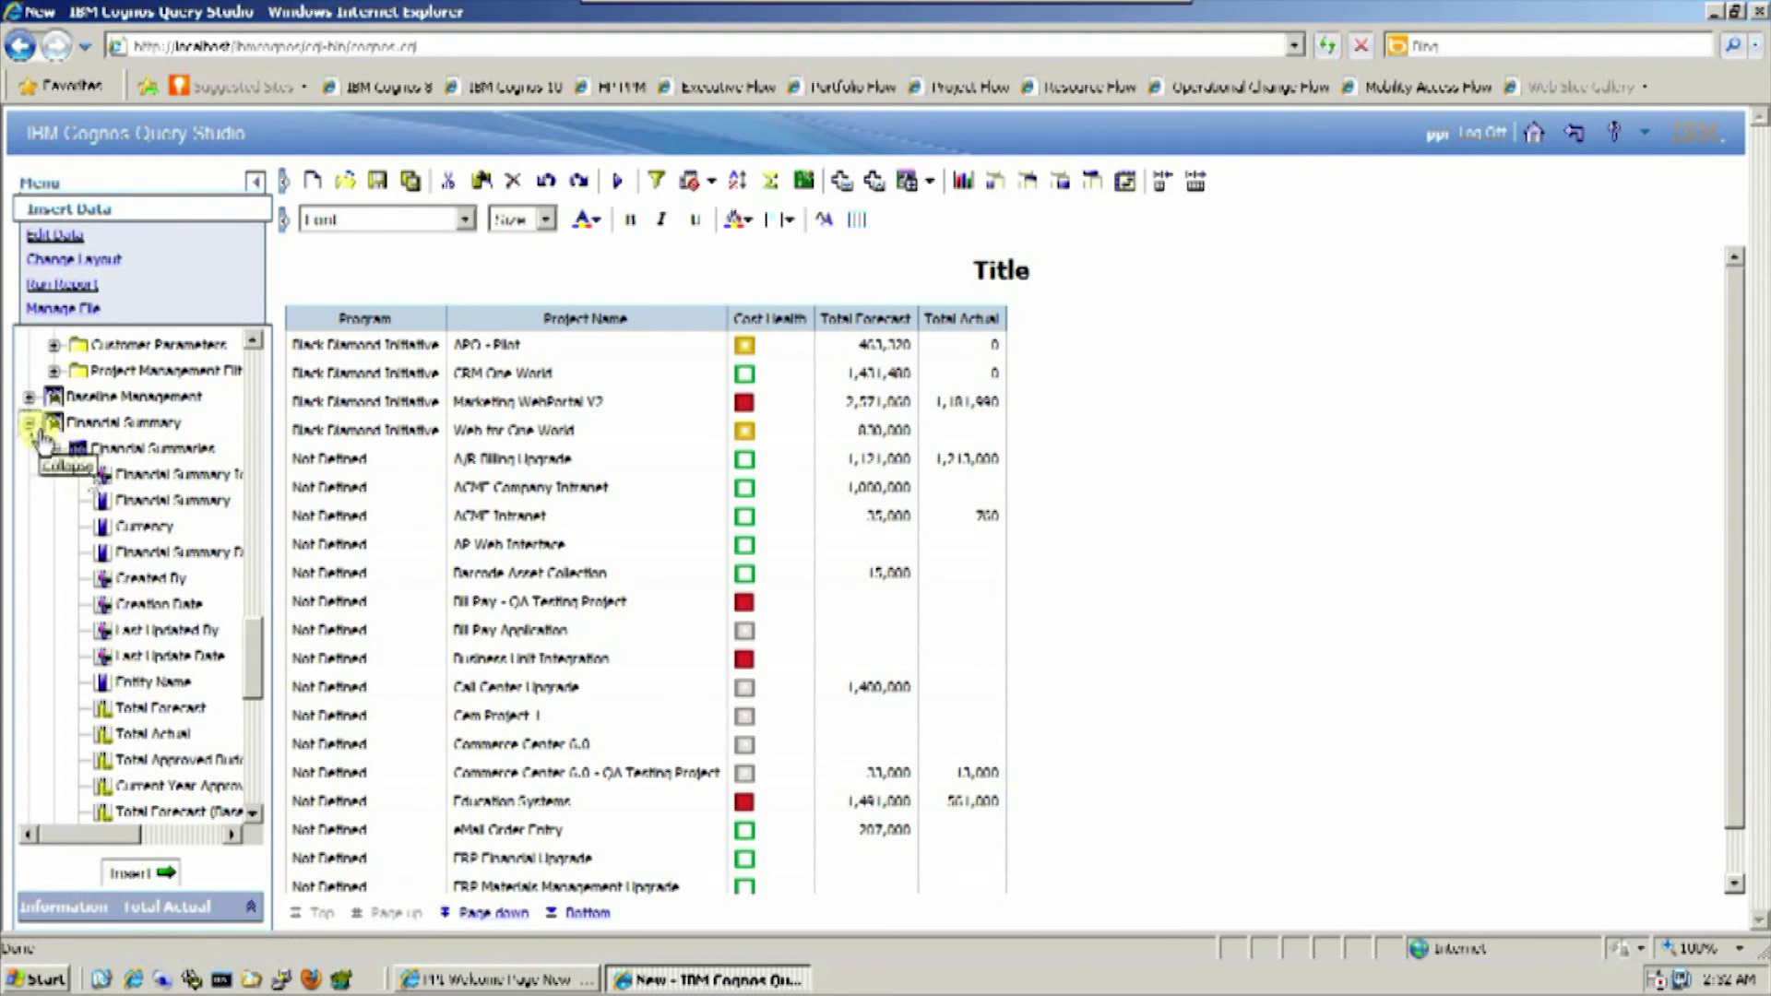
left_click(35, 426)
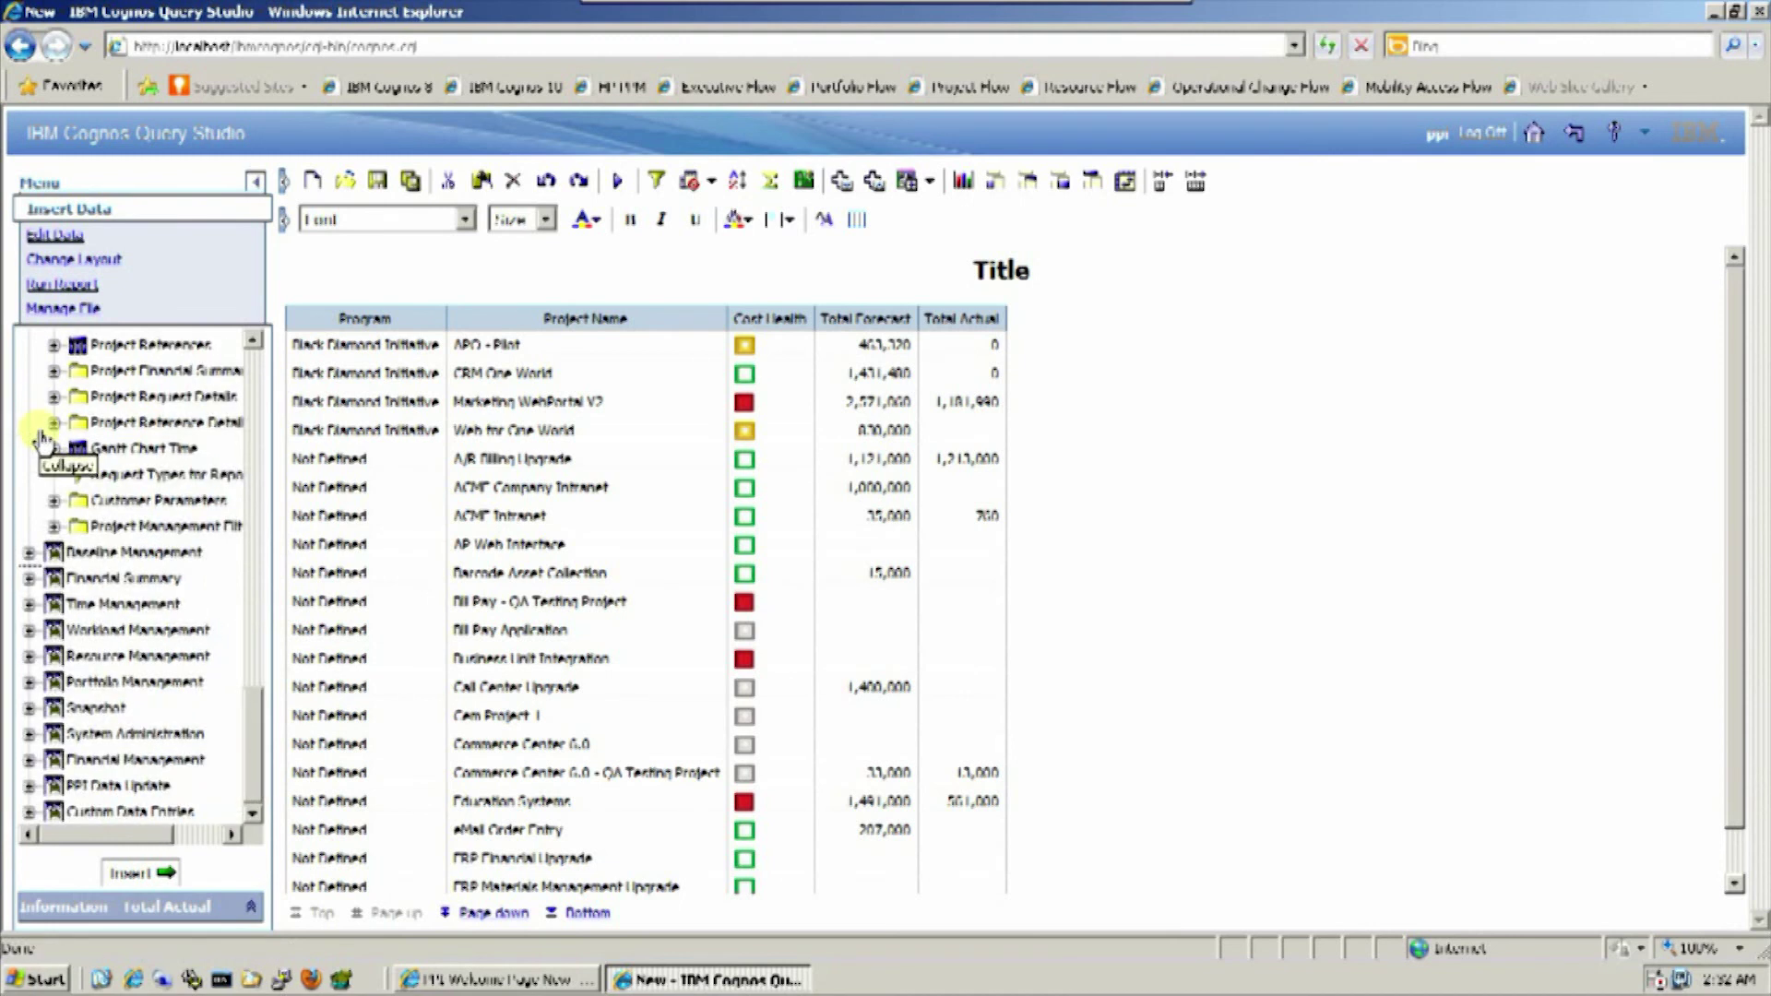
left_click(29, 630)
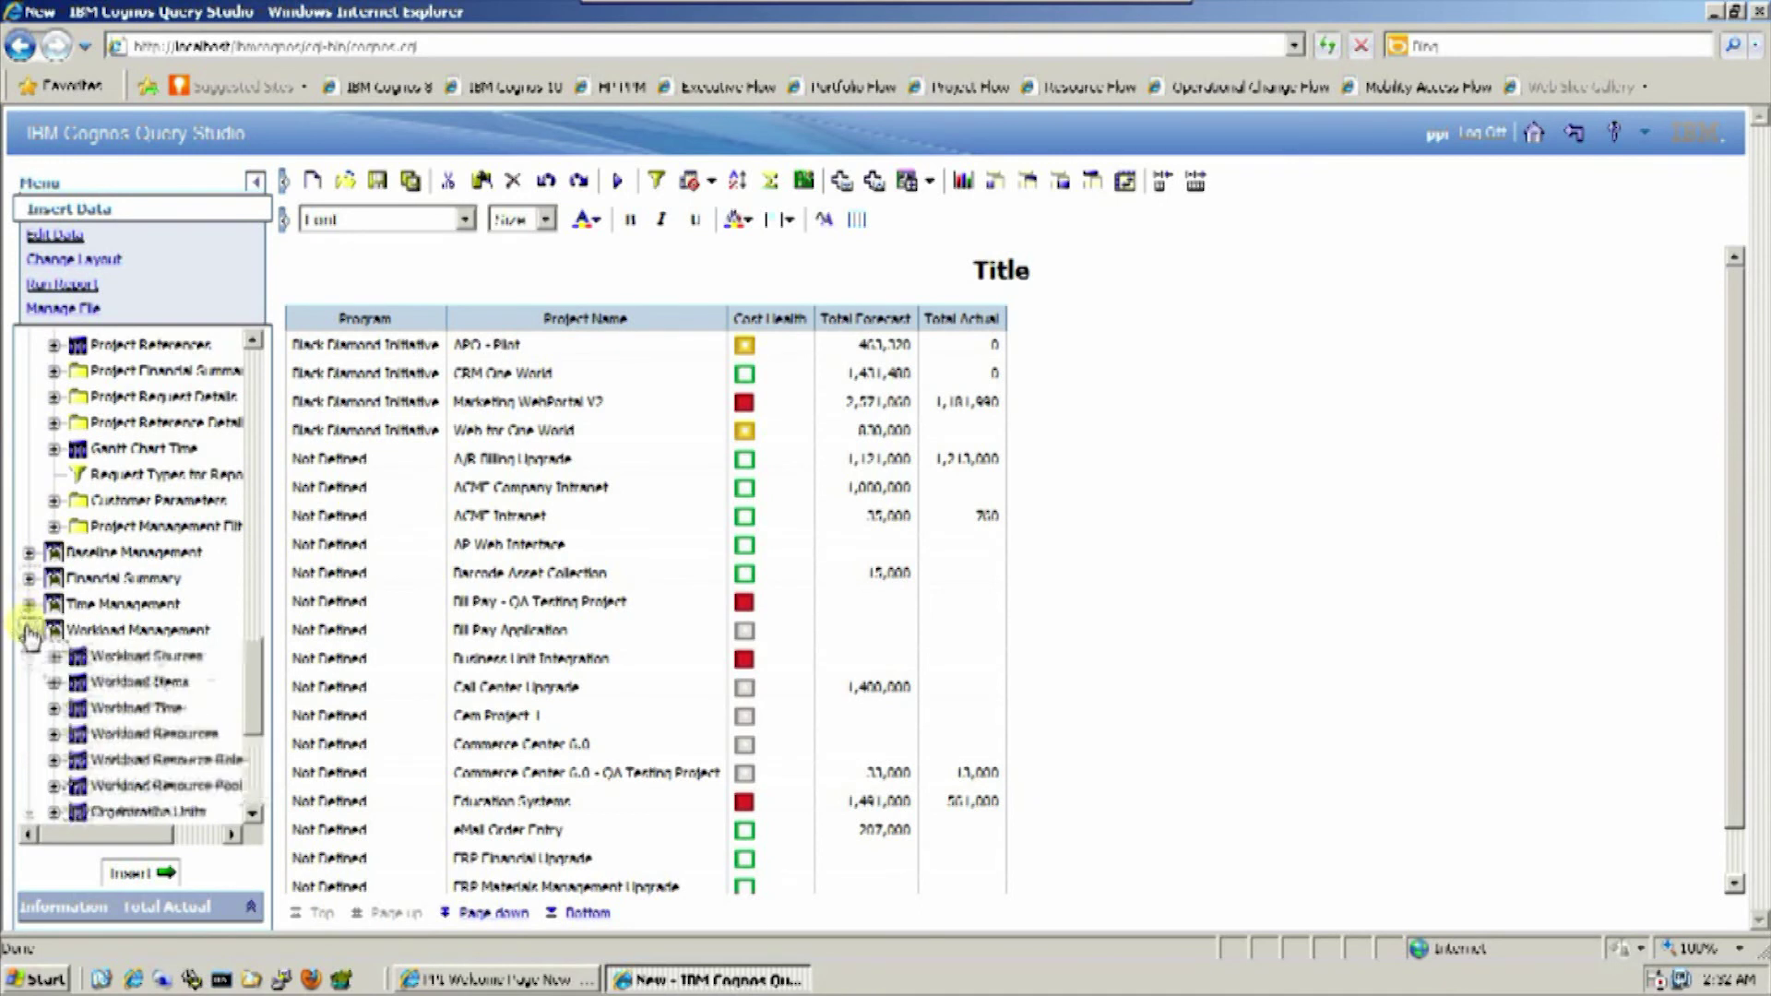
scroll(32, 706, "down", 3)
left_click(53, 690)
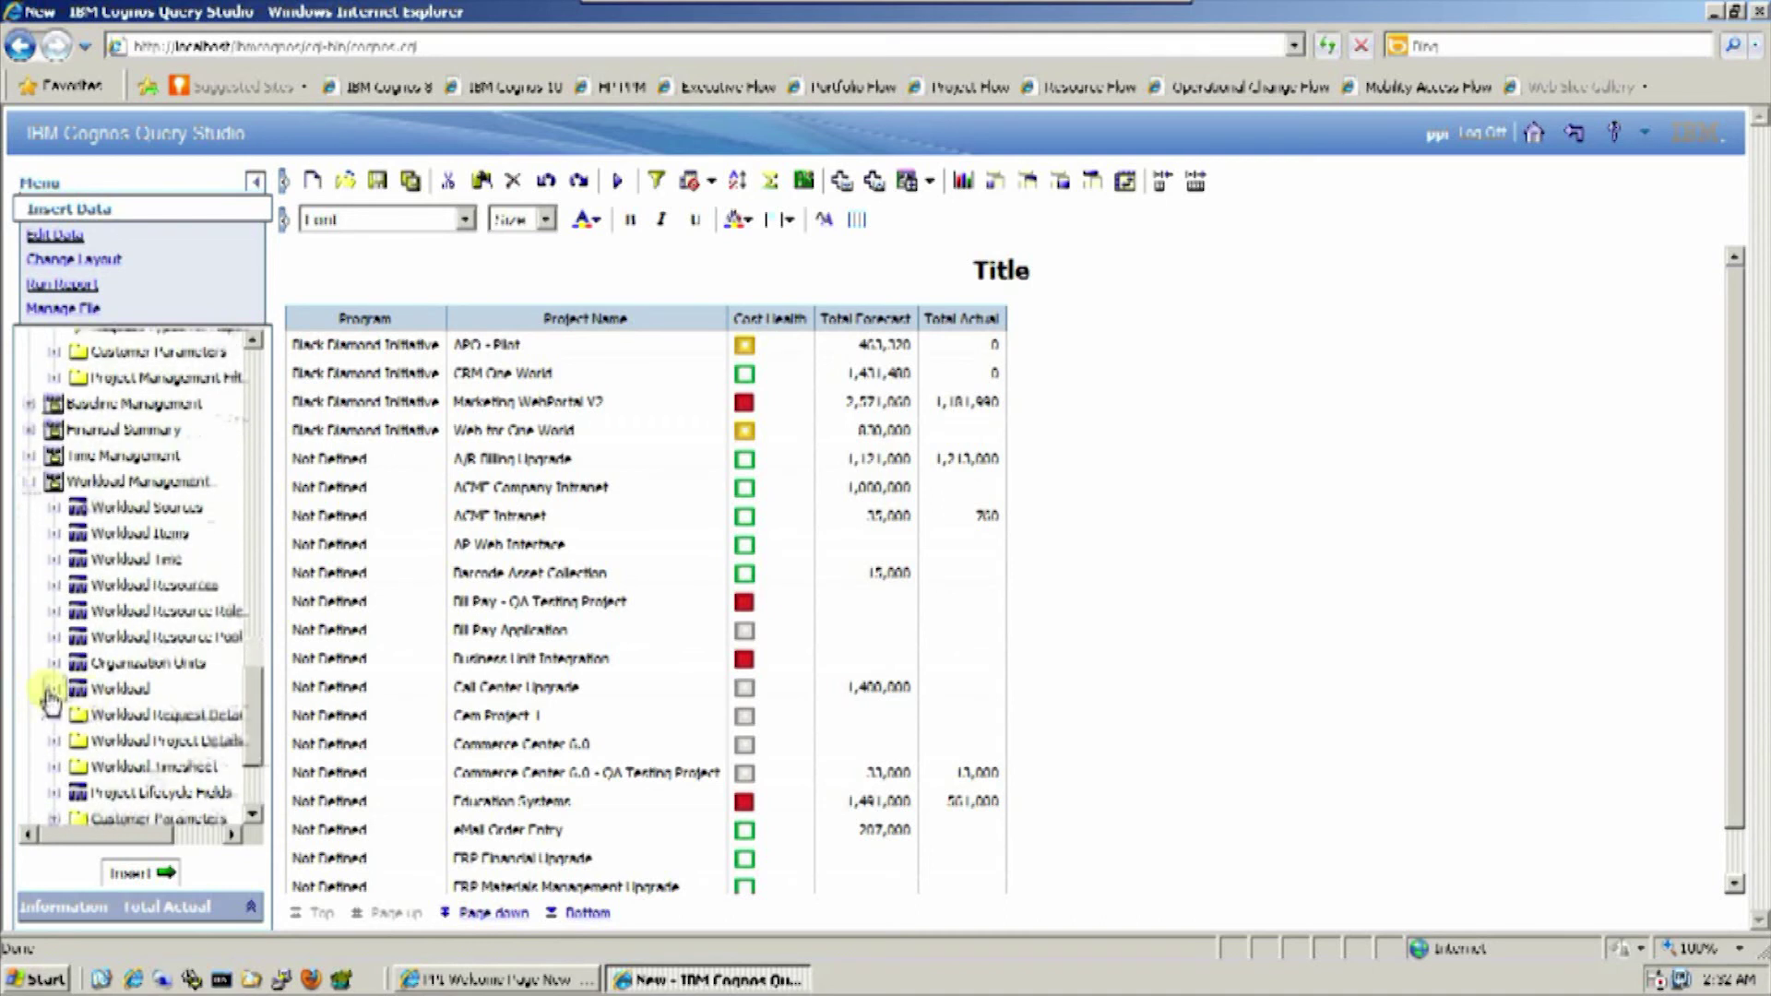
scroll(134, 680, "down", 3)
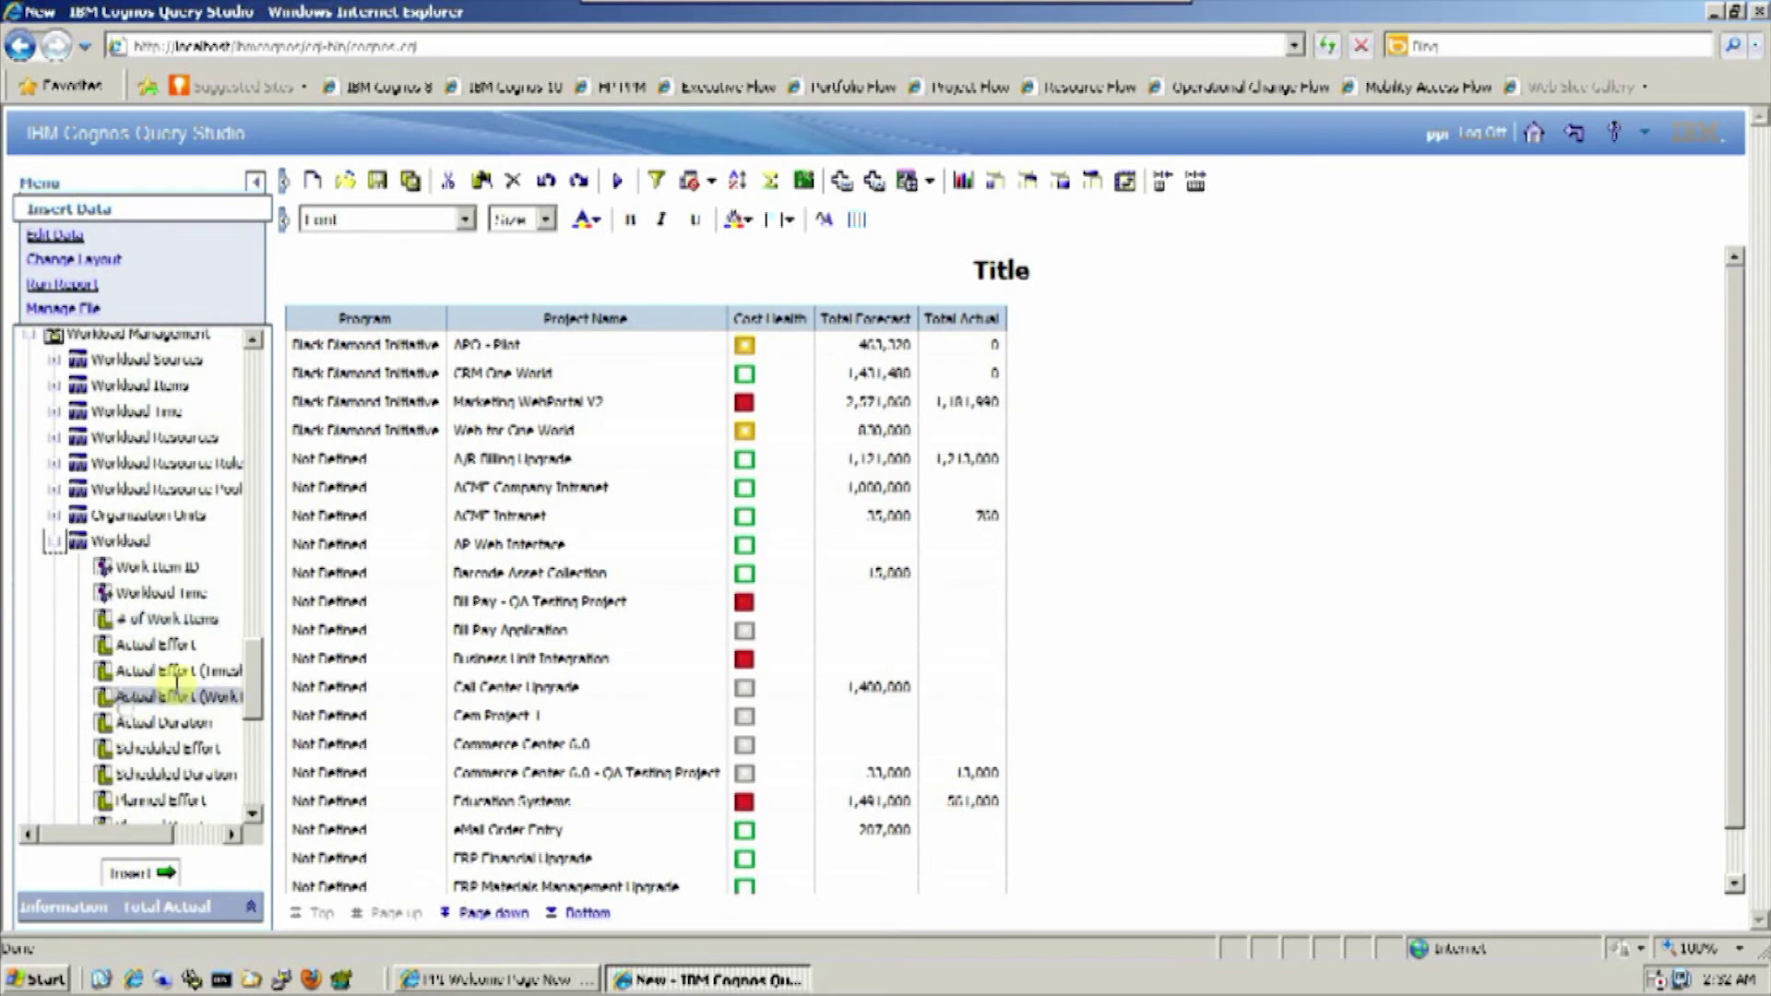
left_click(182, 645)
double_click(181, 645)
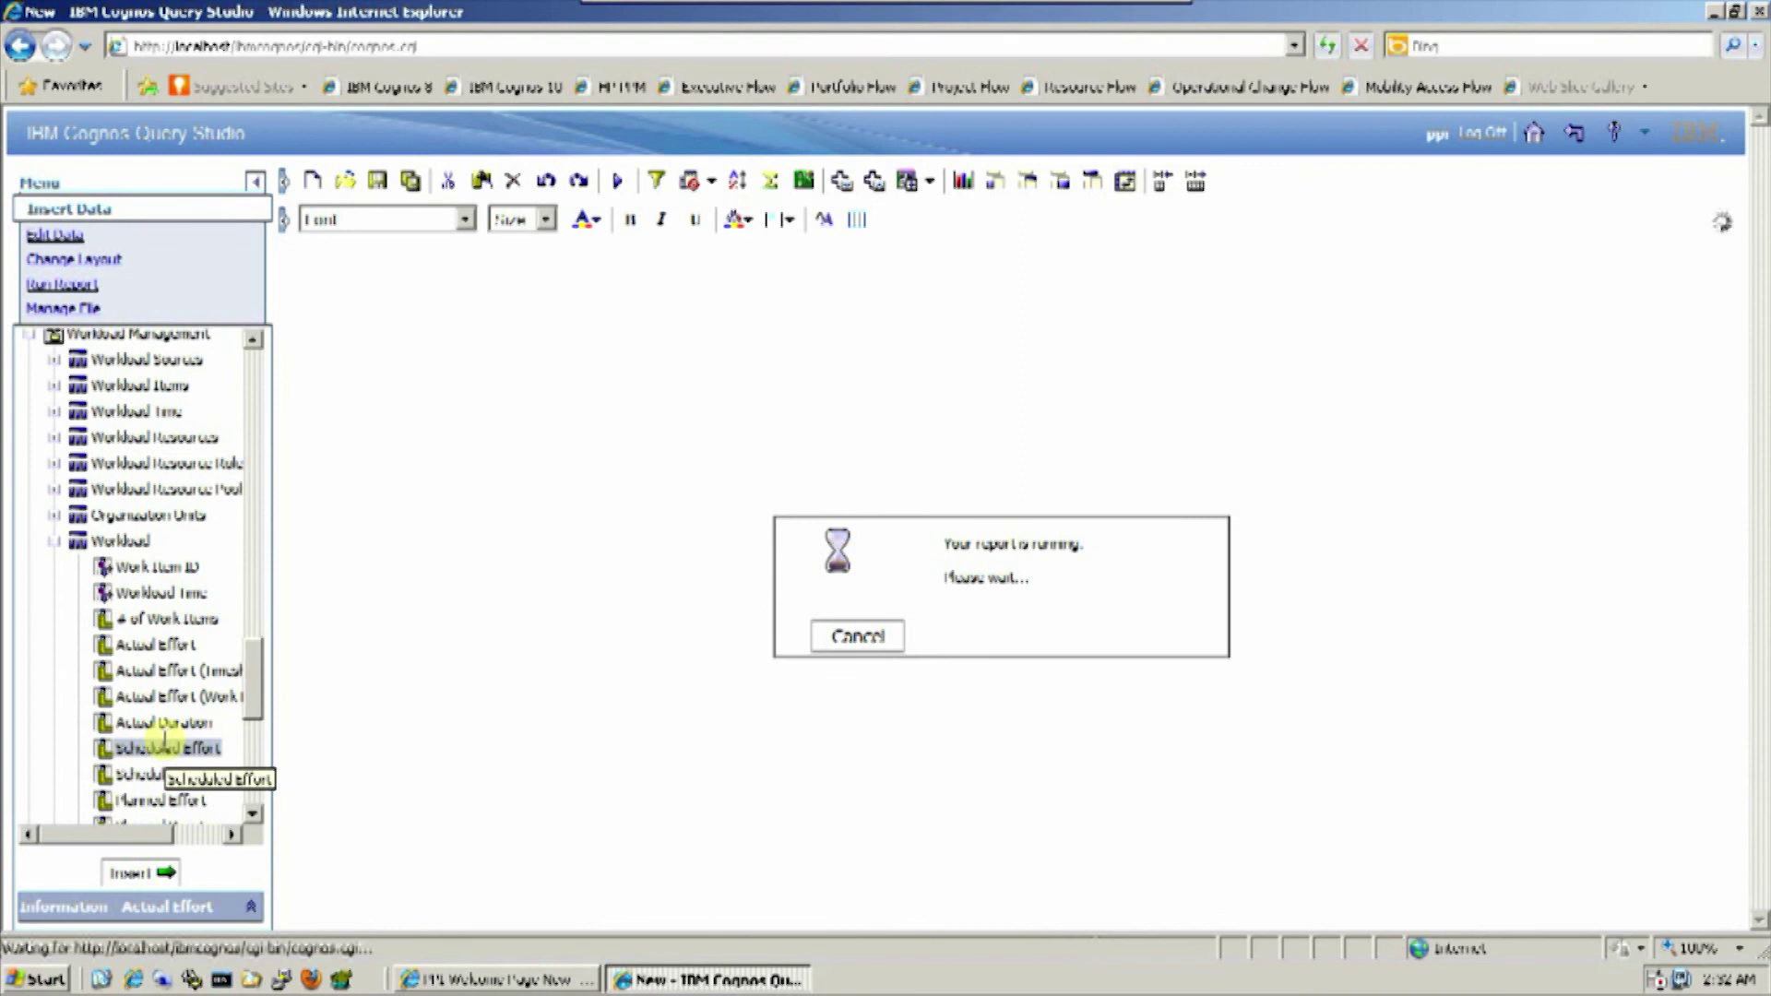
left_click(168, 748)
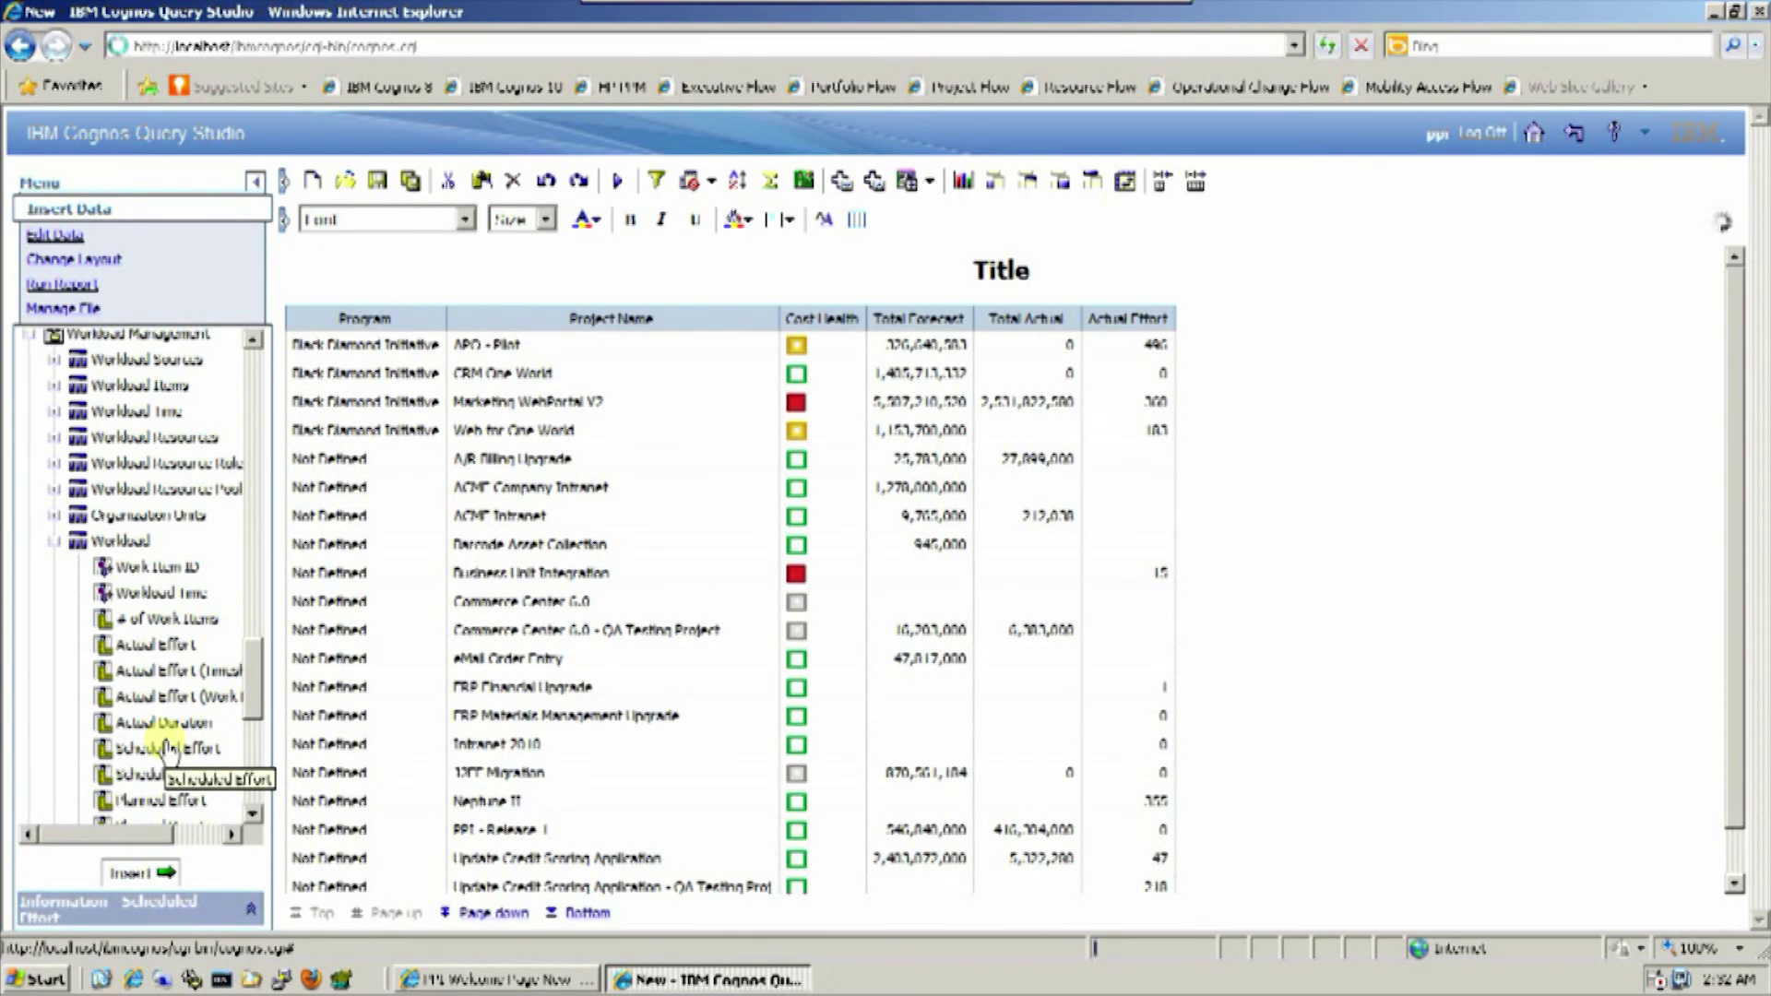
double_click(168, 748)
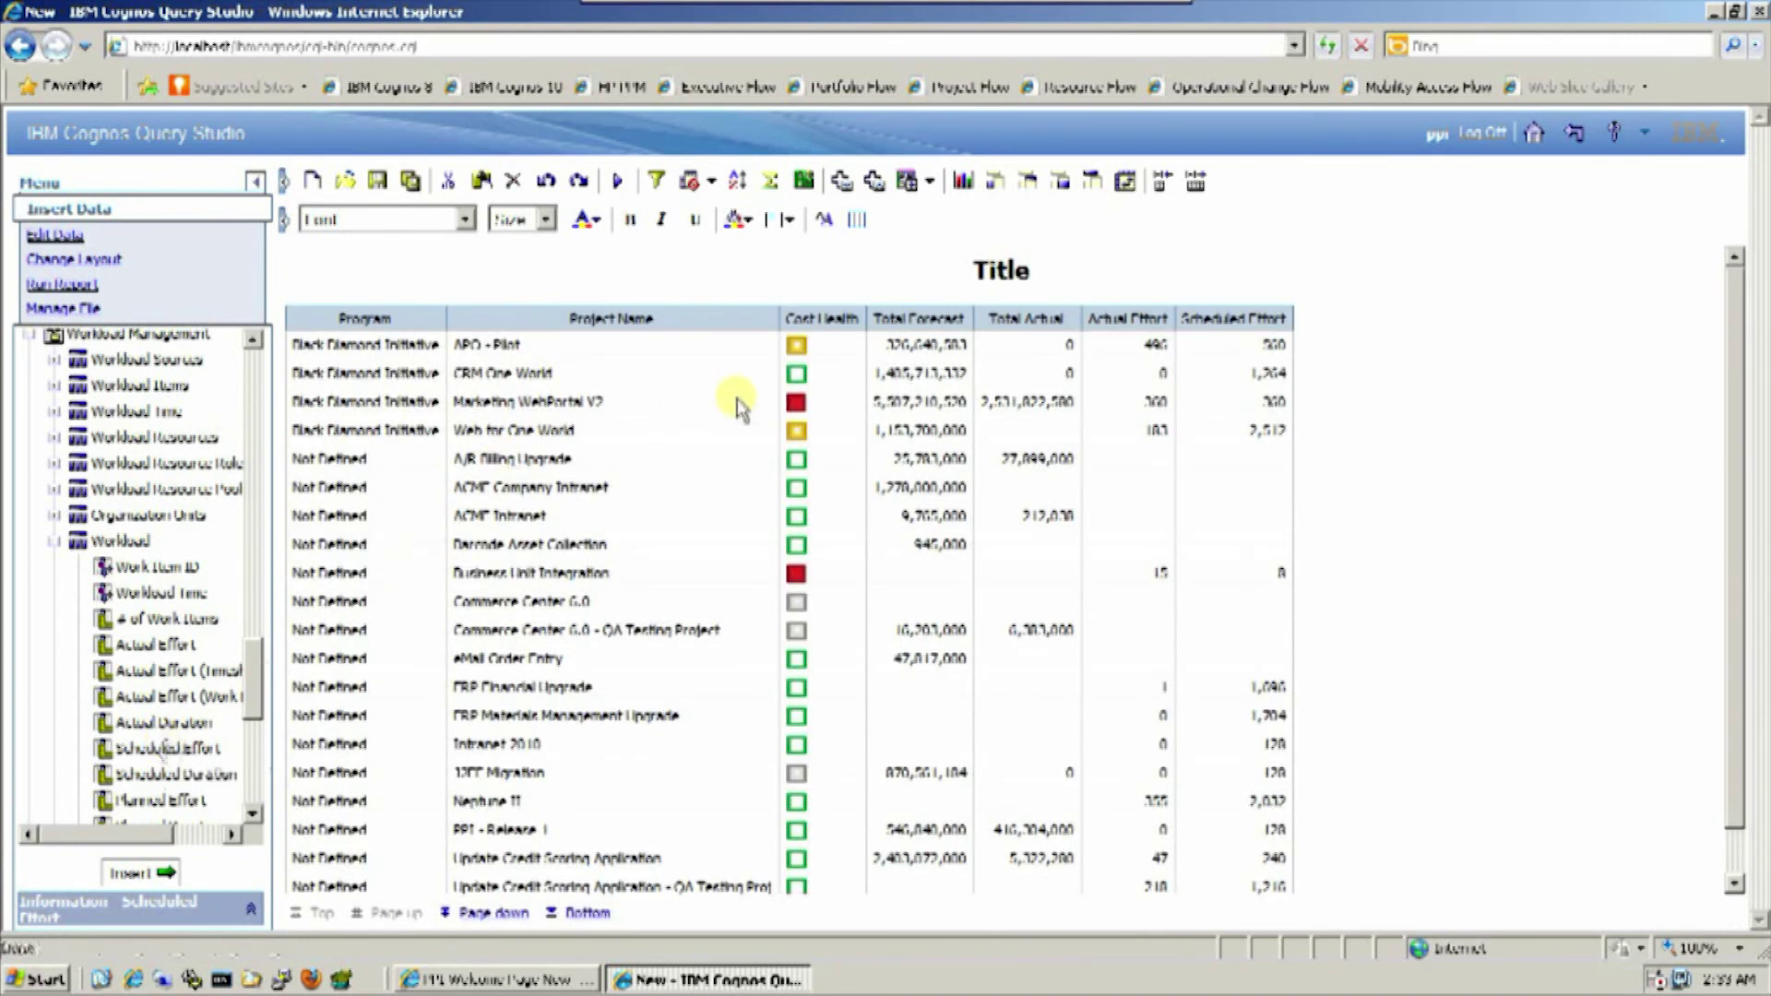
Insert a Column/Standard chart and select the Actual and Scheduled Effort columns.
left_click(964, 181)
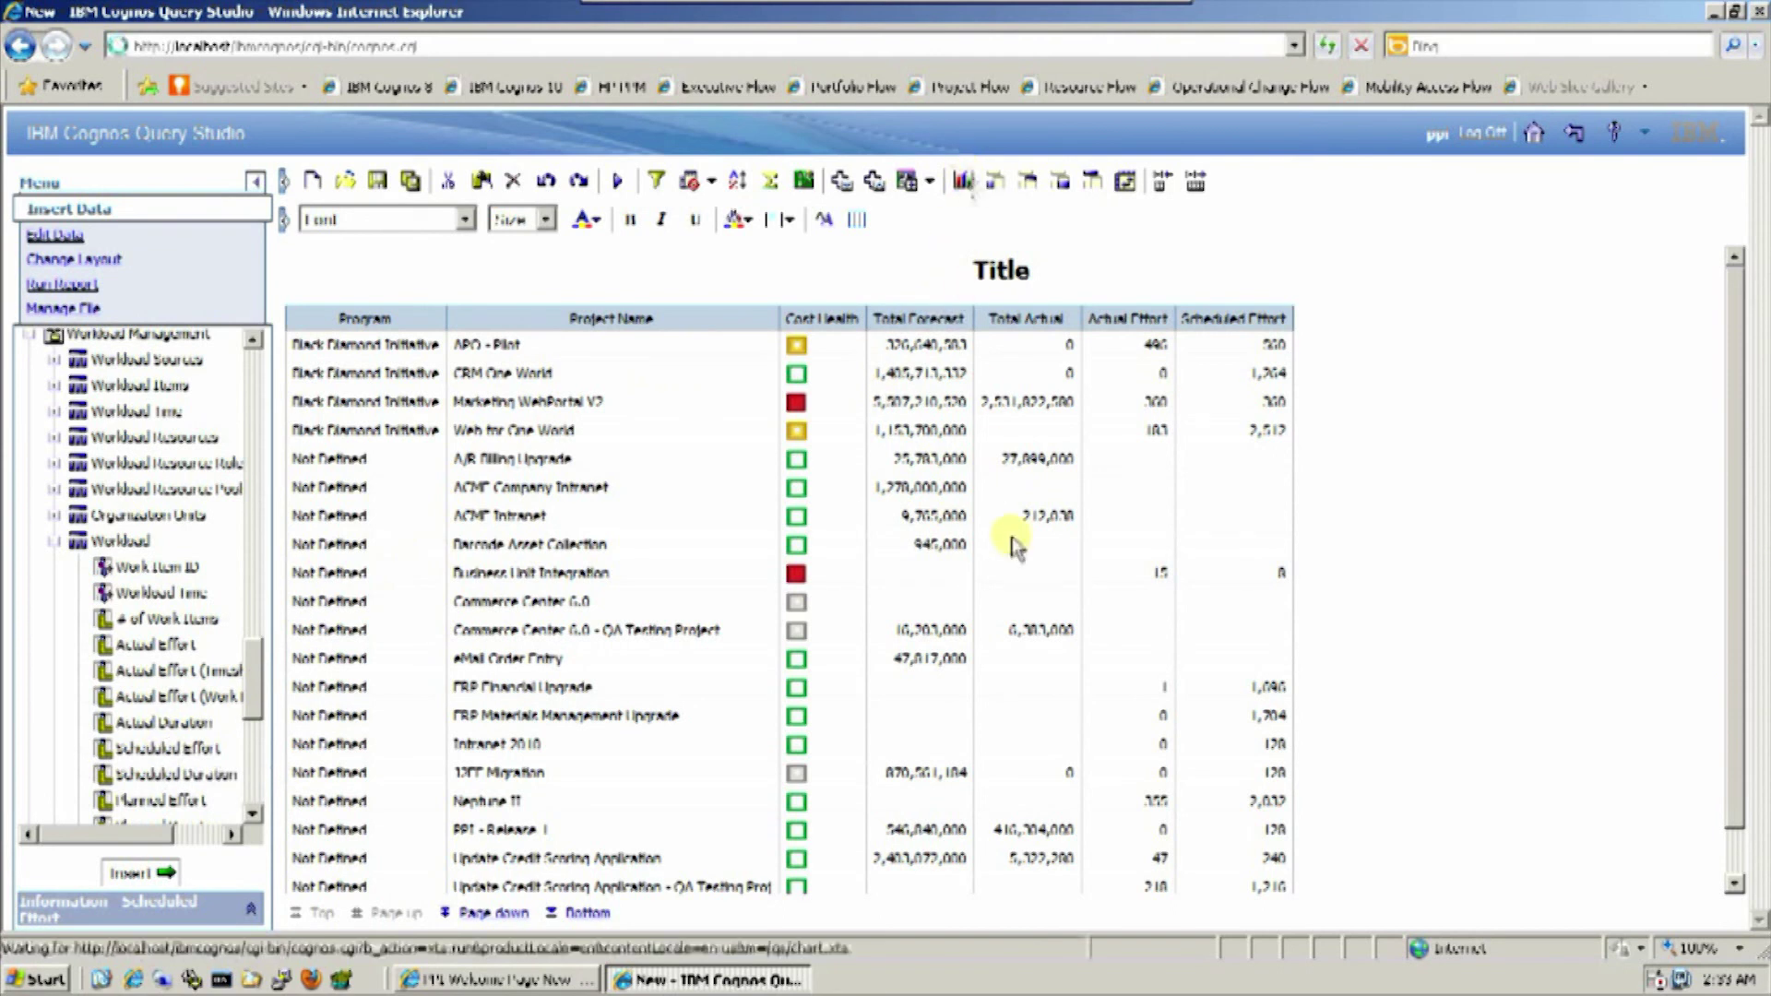
left_click(338, 910)
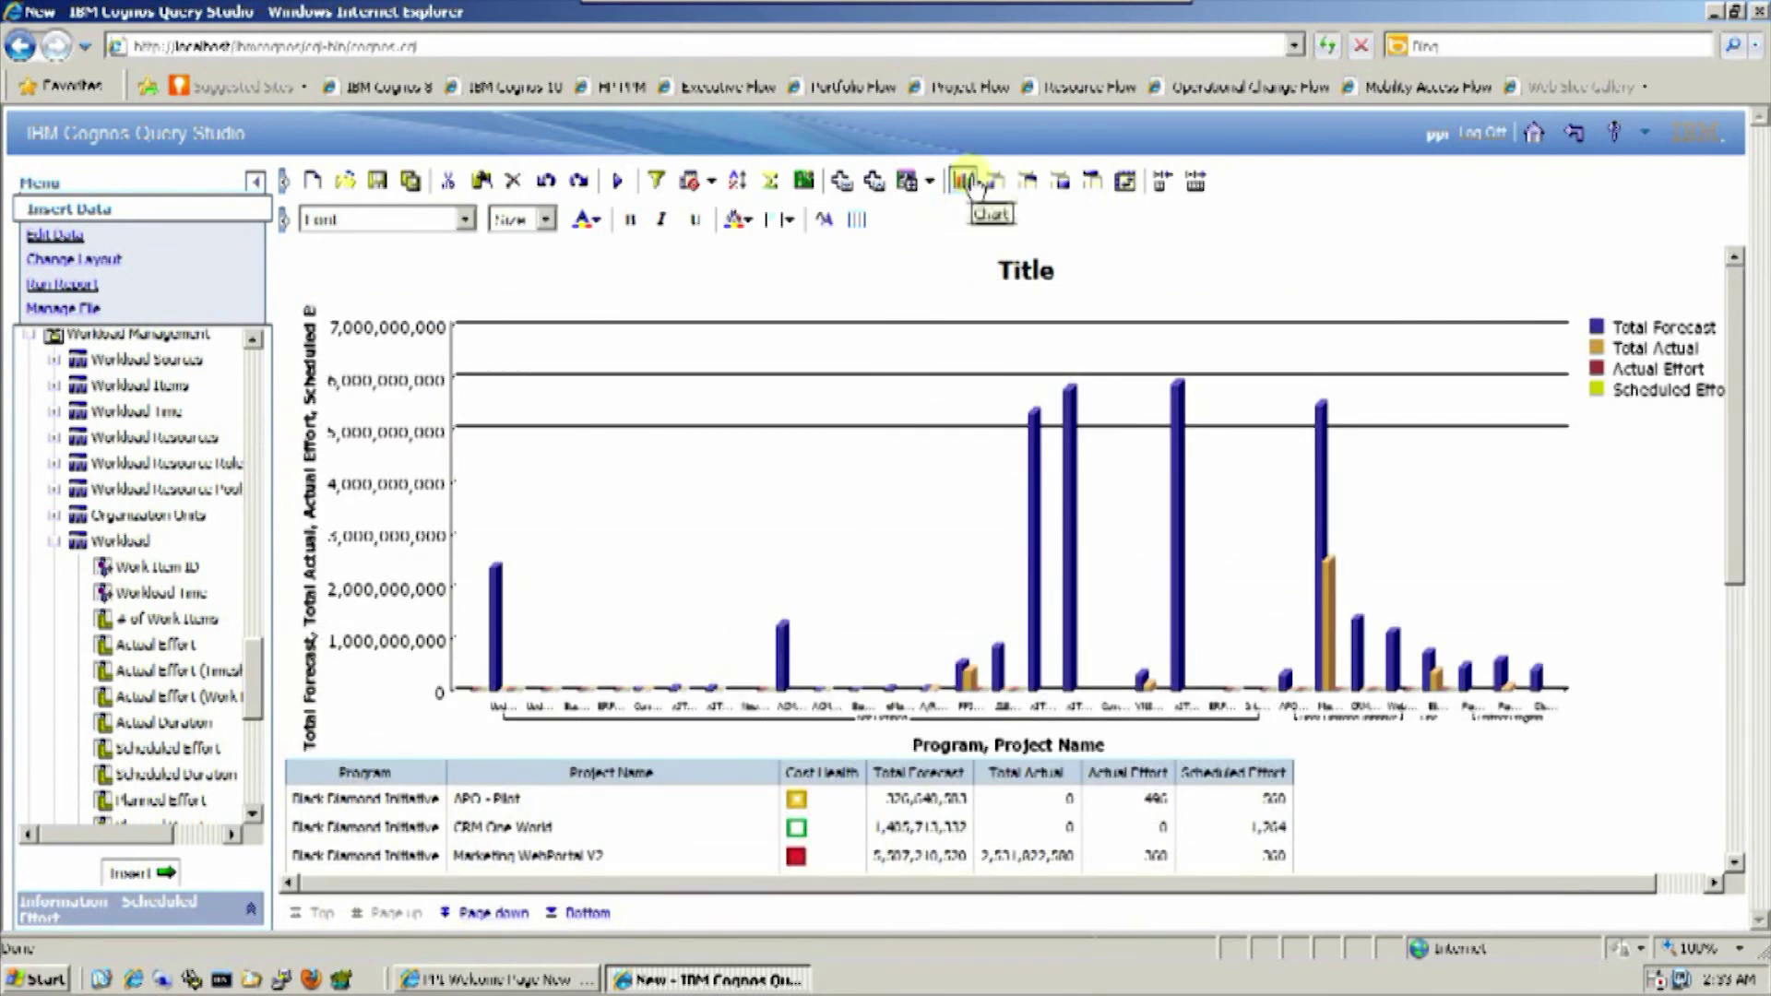
left_click(966, 182)
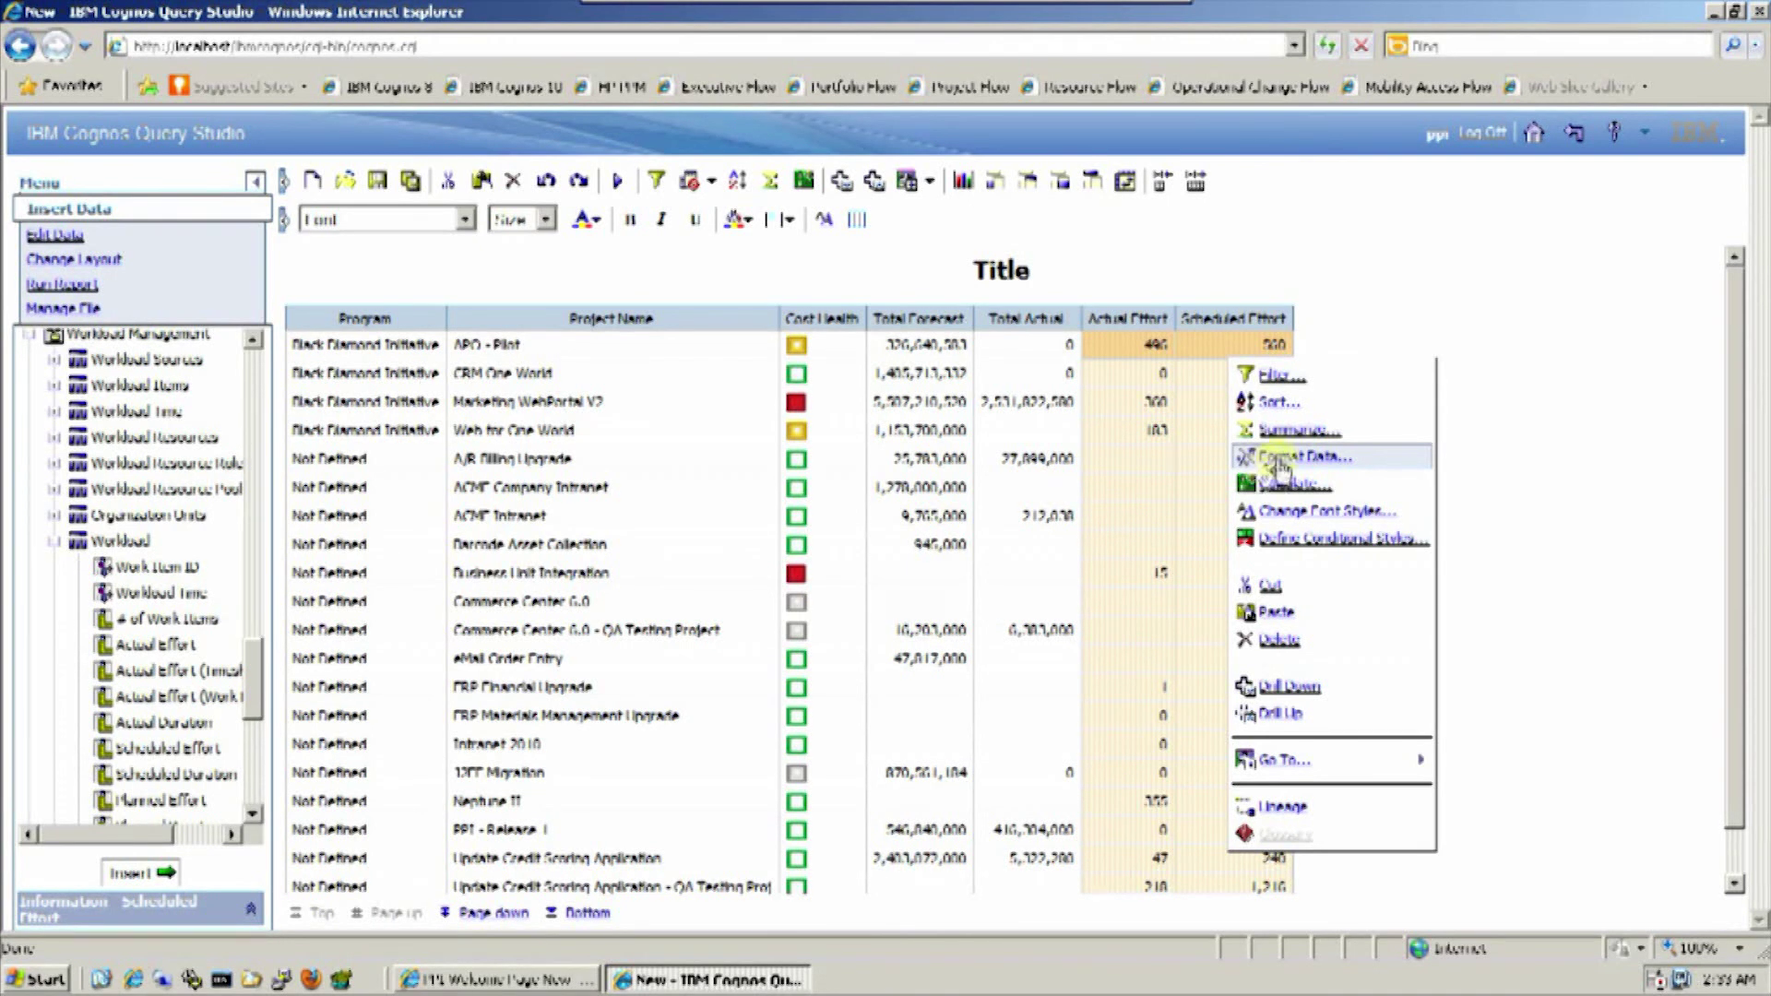
Insert a calculated column subtracting Actual Effort from Scheduled Effort.
left_click(1286, 459)
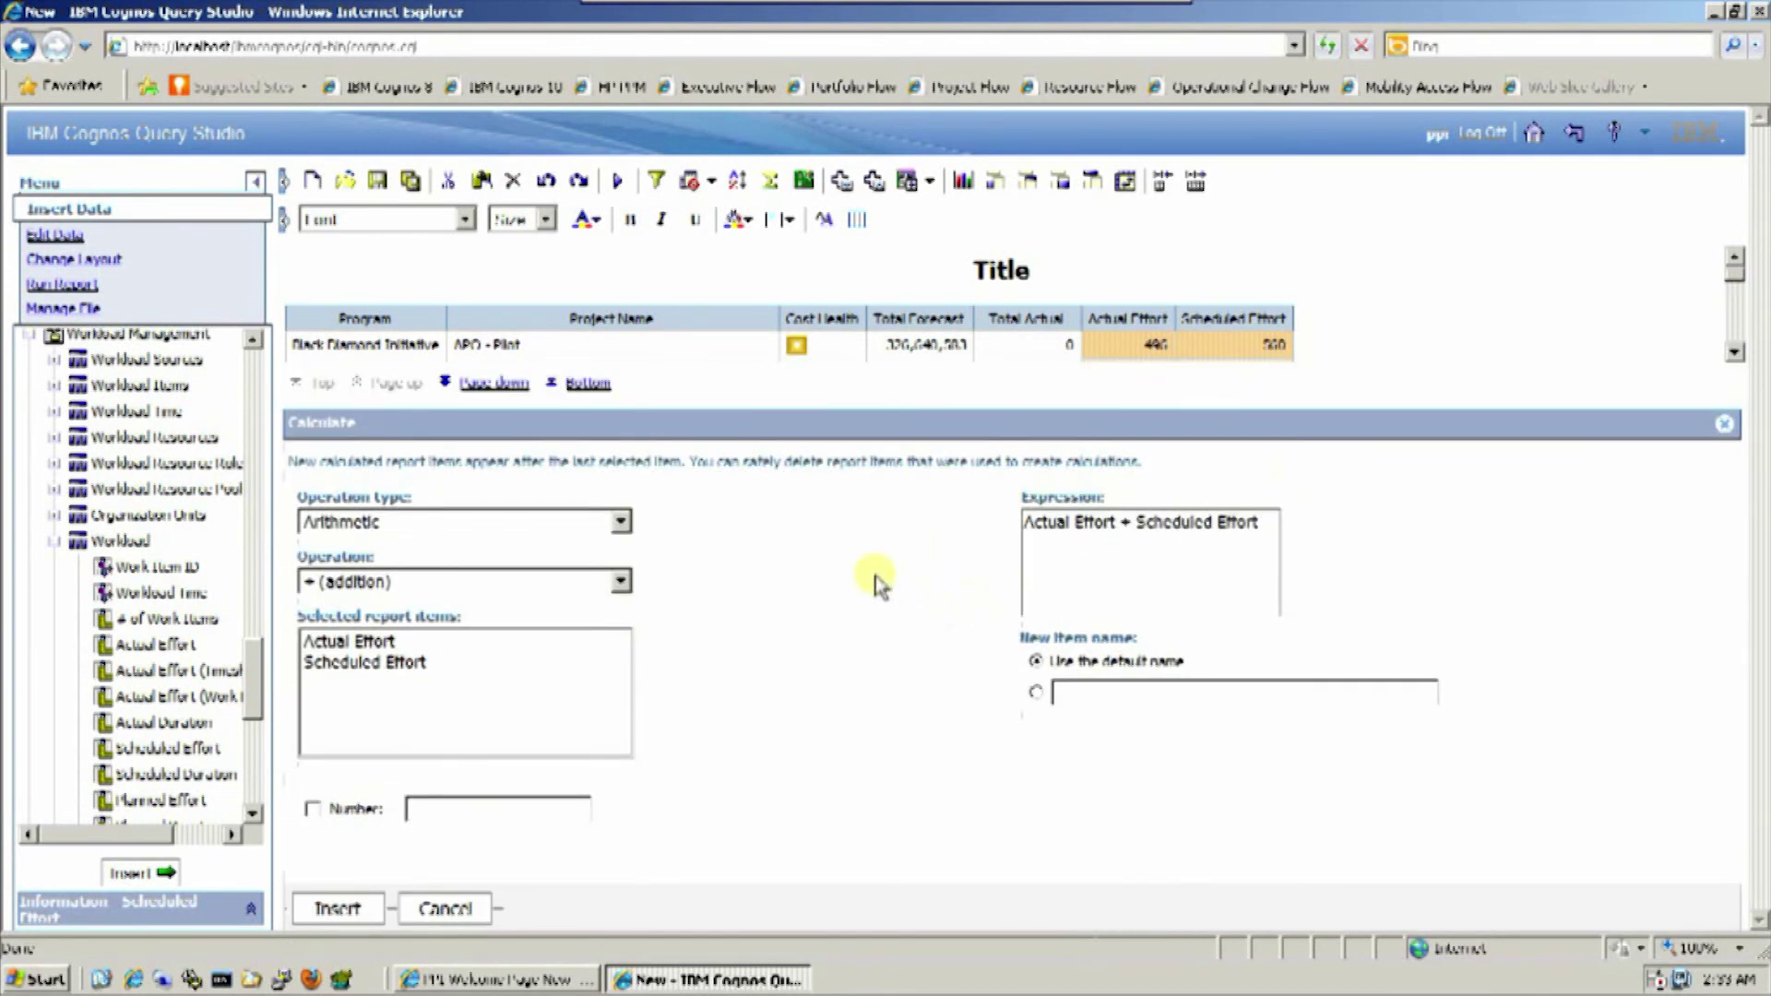
left_click(521, 583)
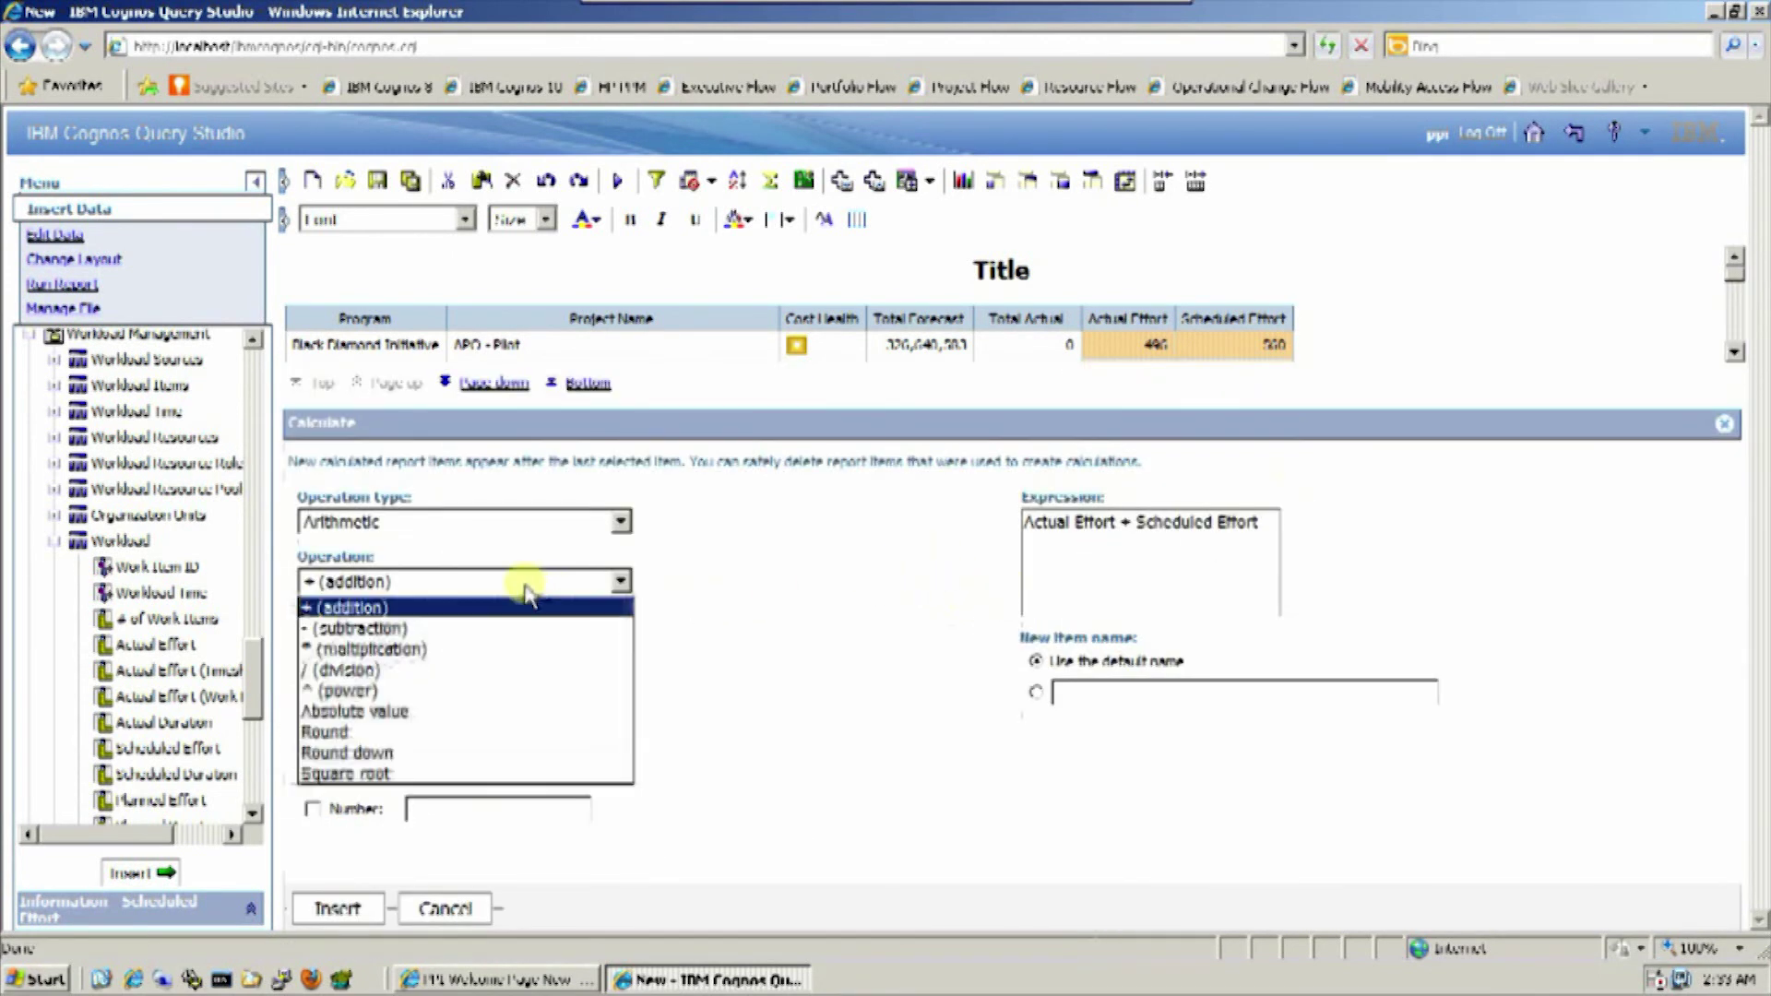
left_click(452, 630)
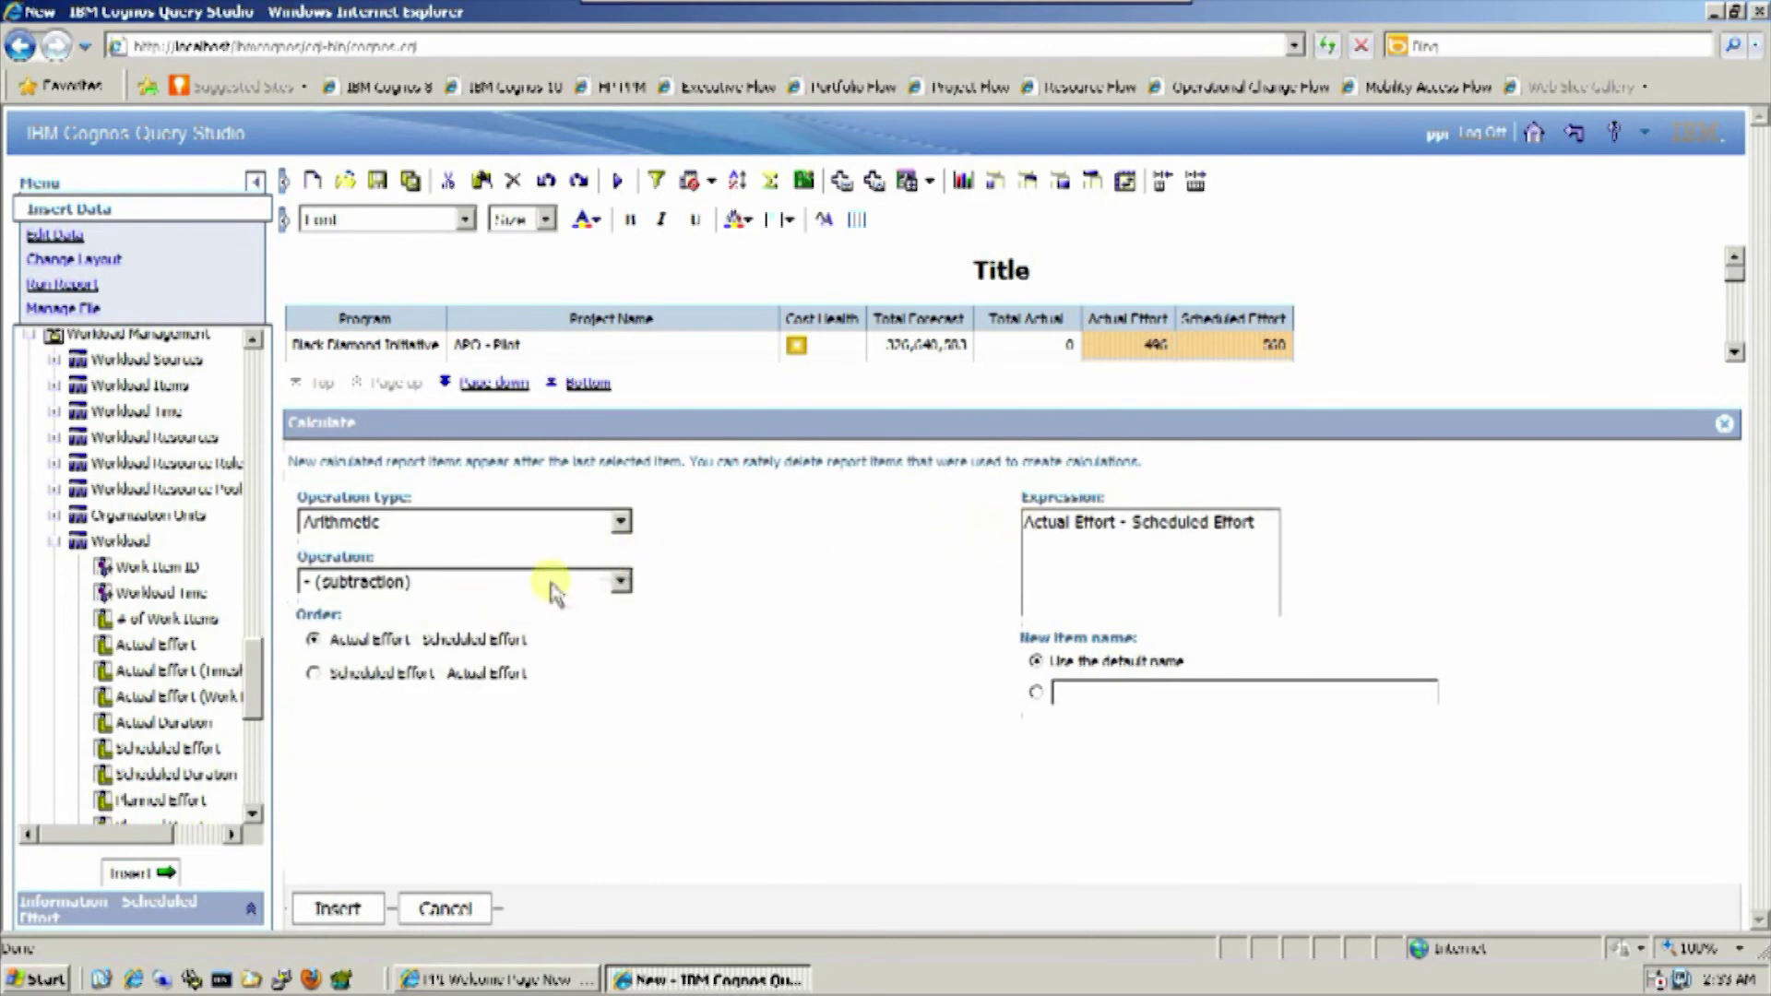
left_click(313, 674)
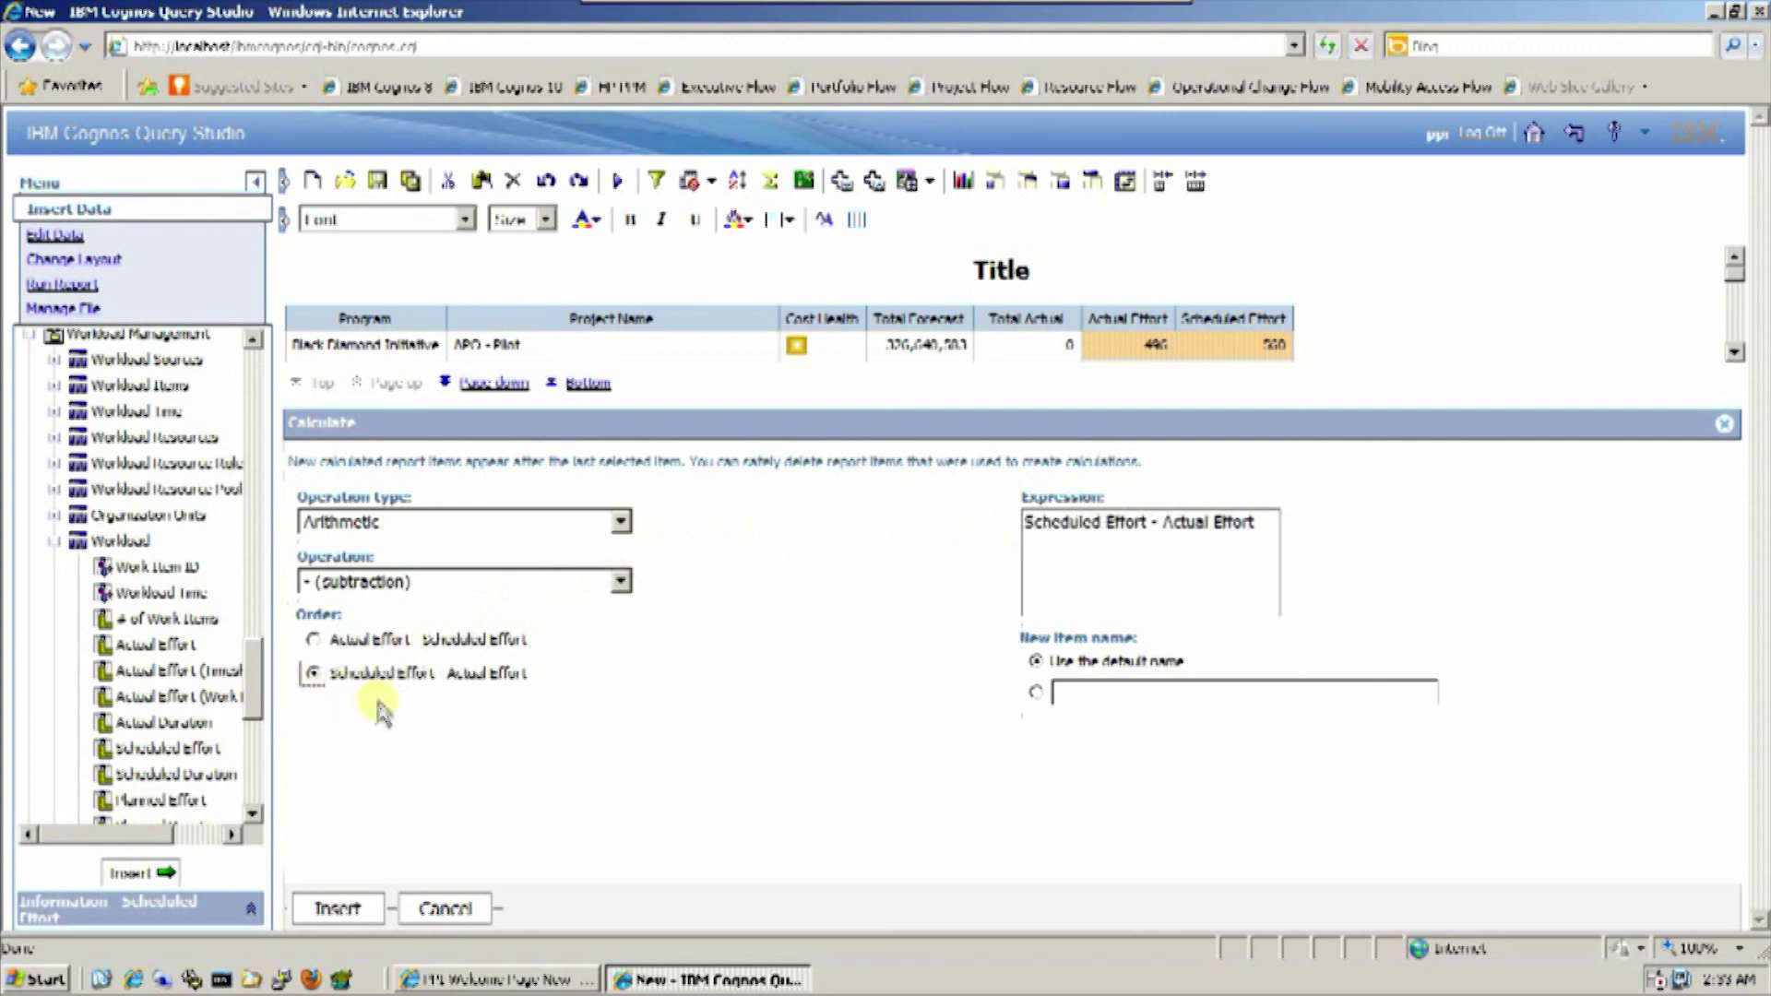
left_click(340, 908)
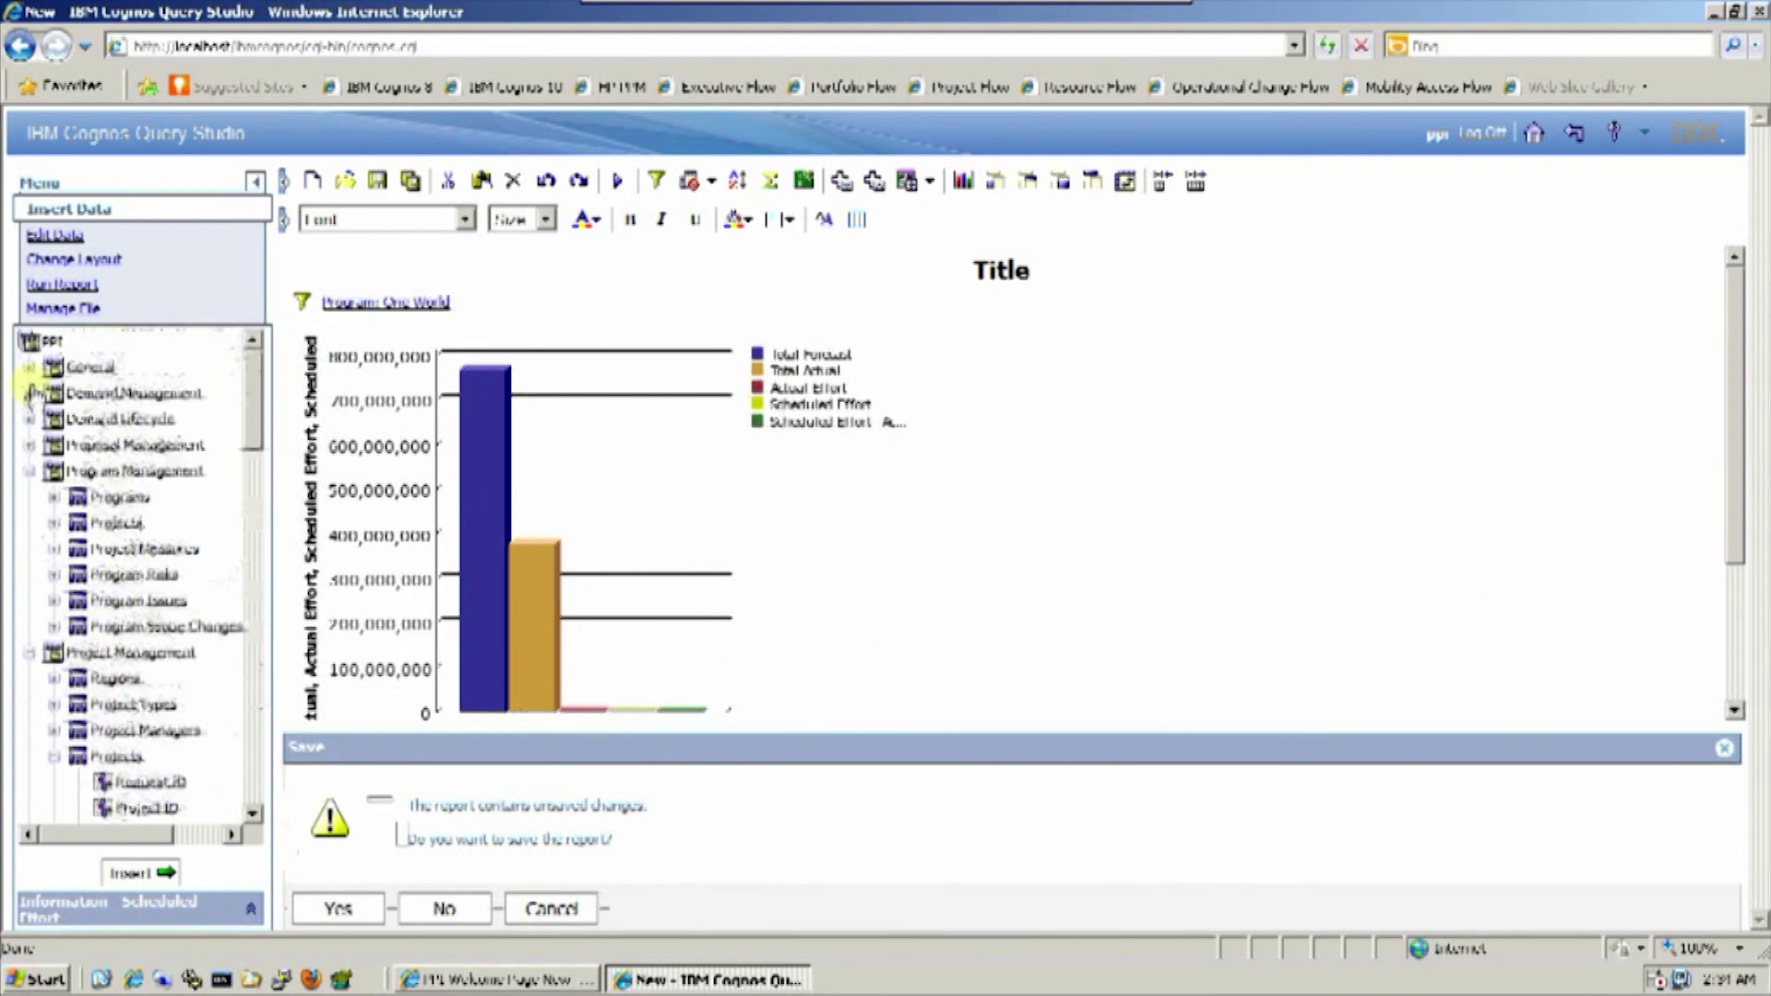
Discard the old report unsaved and expand Demand Management > Request Parameters > Request Header Parameters.
left_click(31, 393)
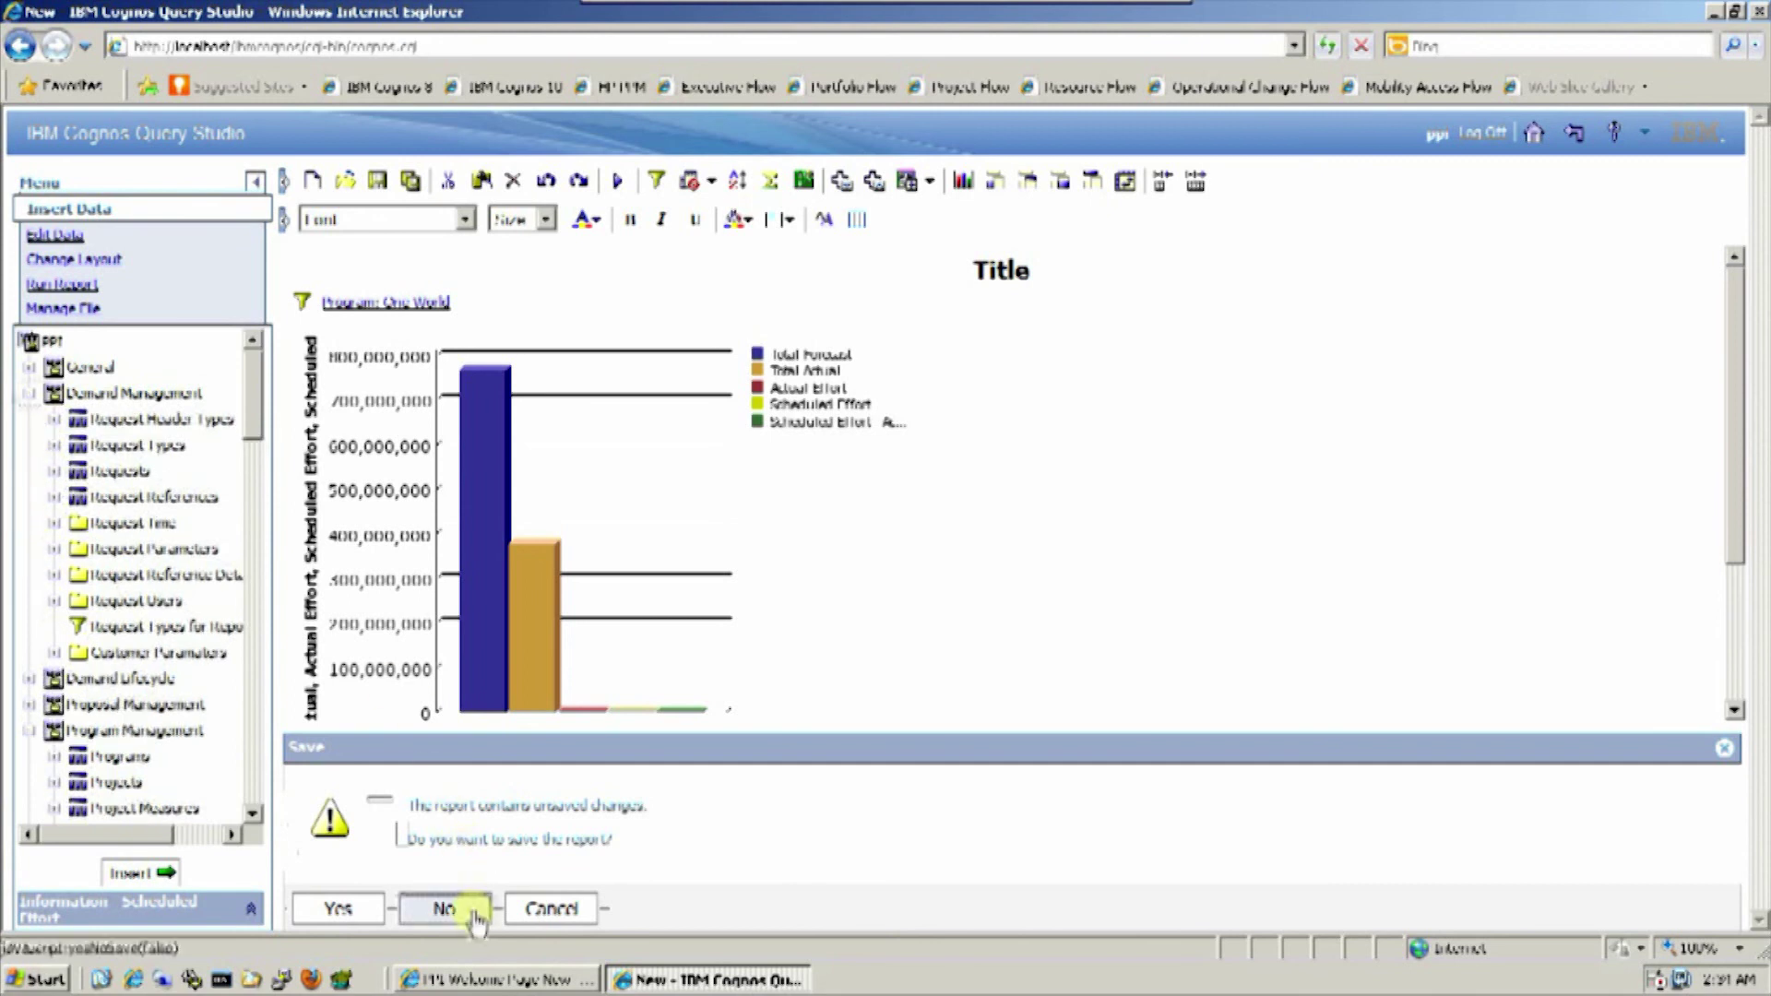
left_click(444, 908)
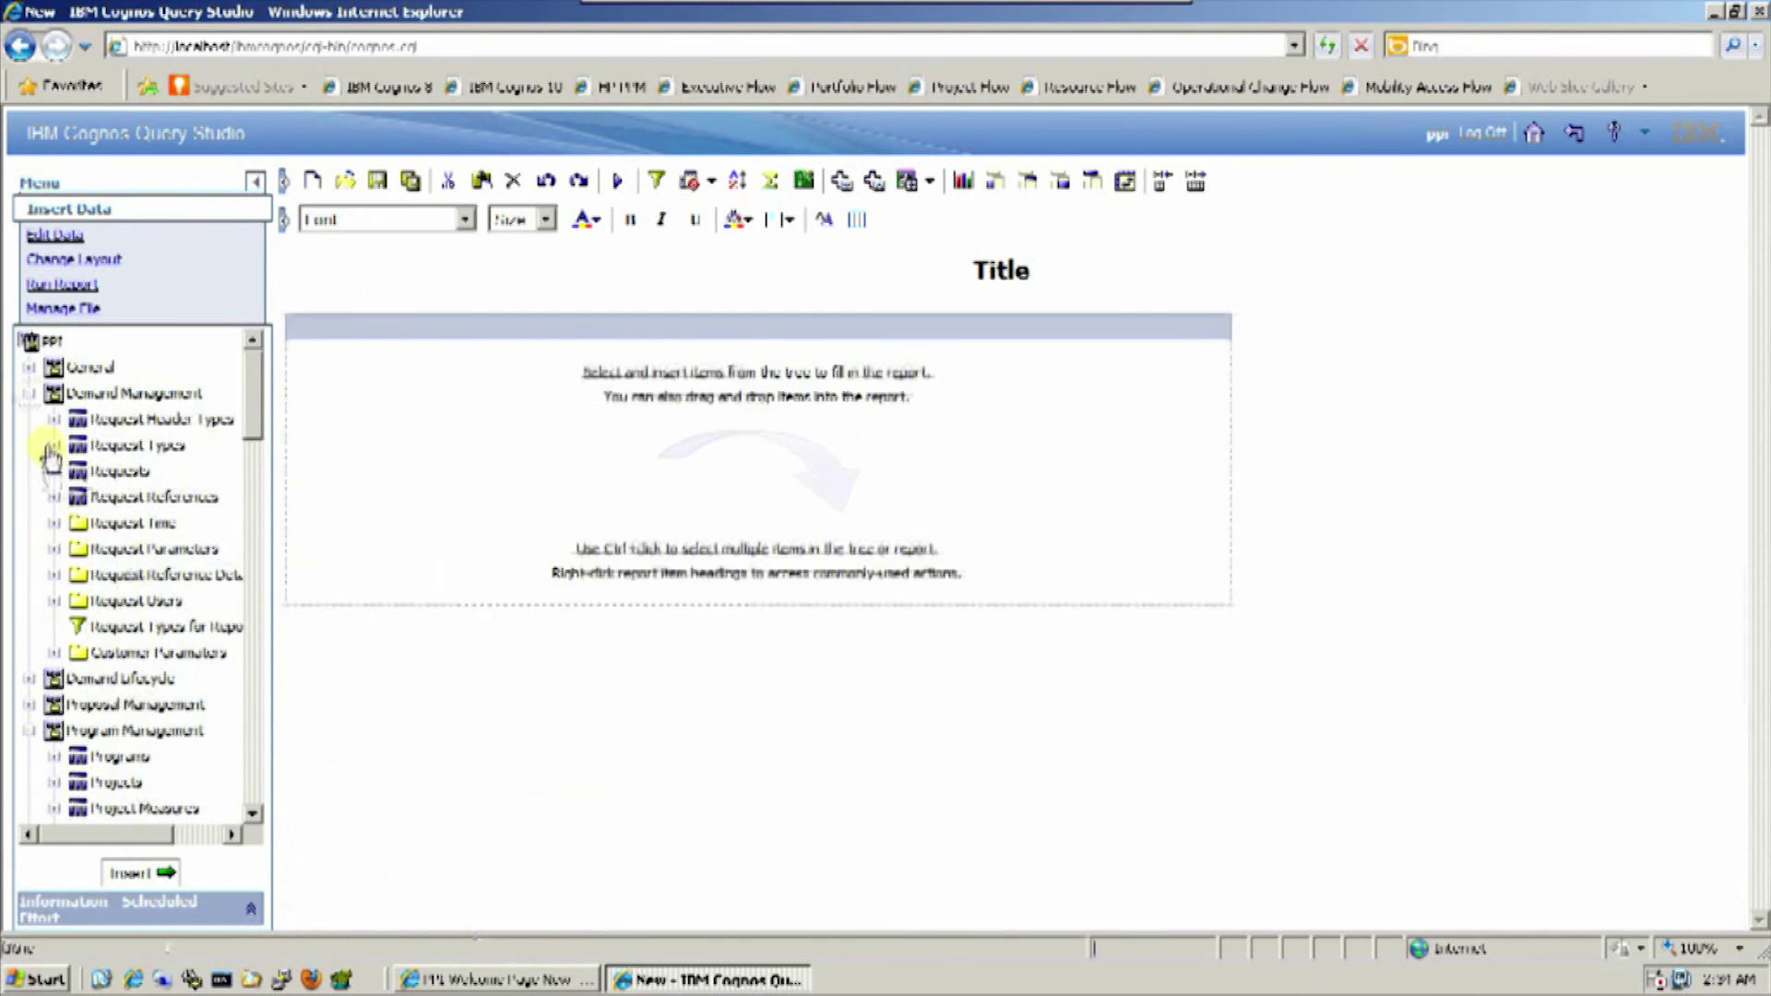
left_click(56, 472)
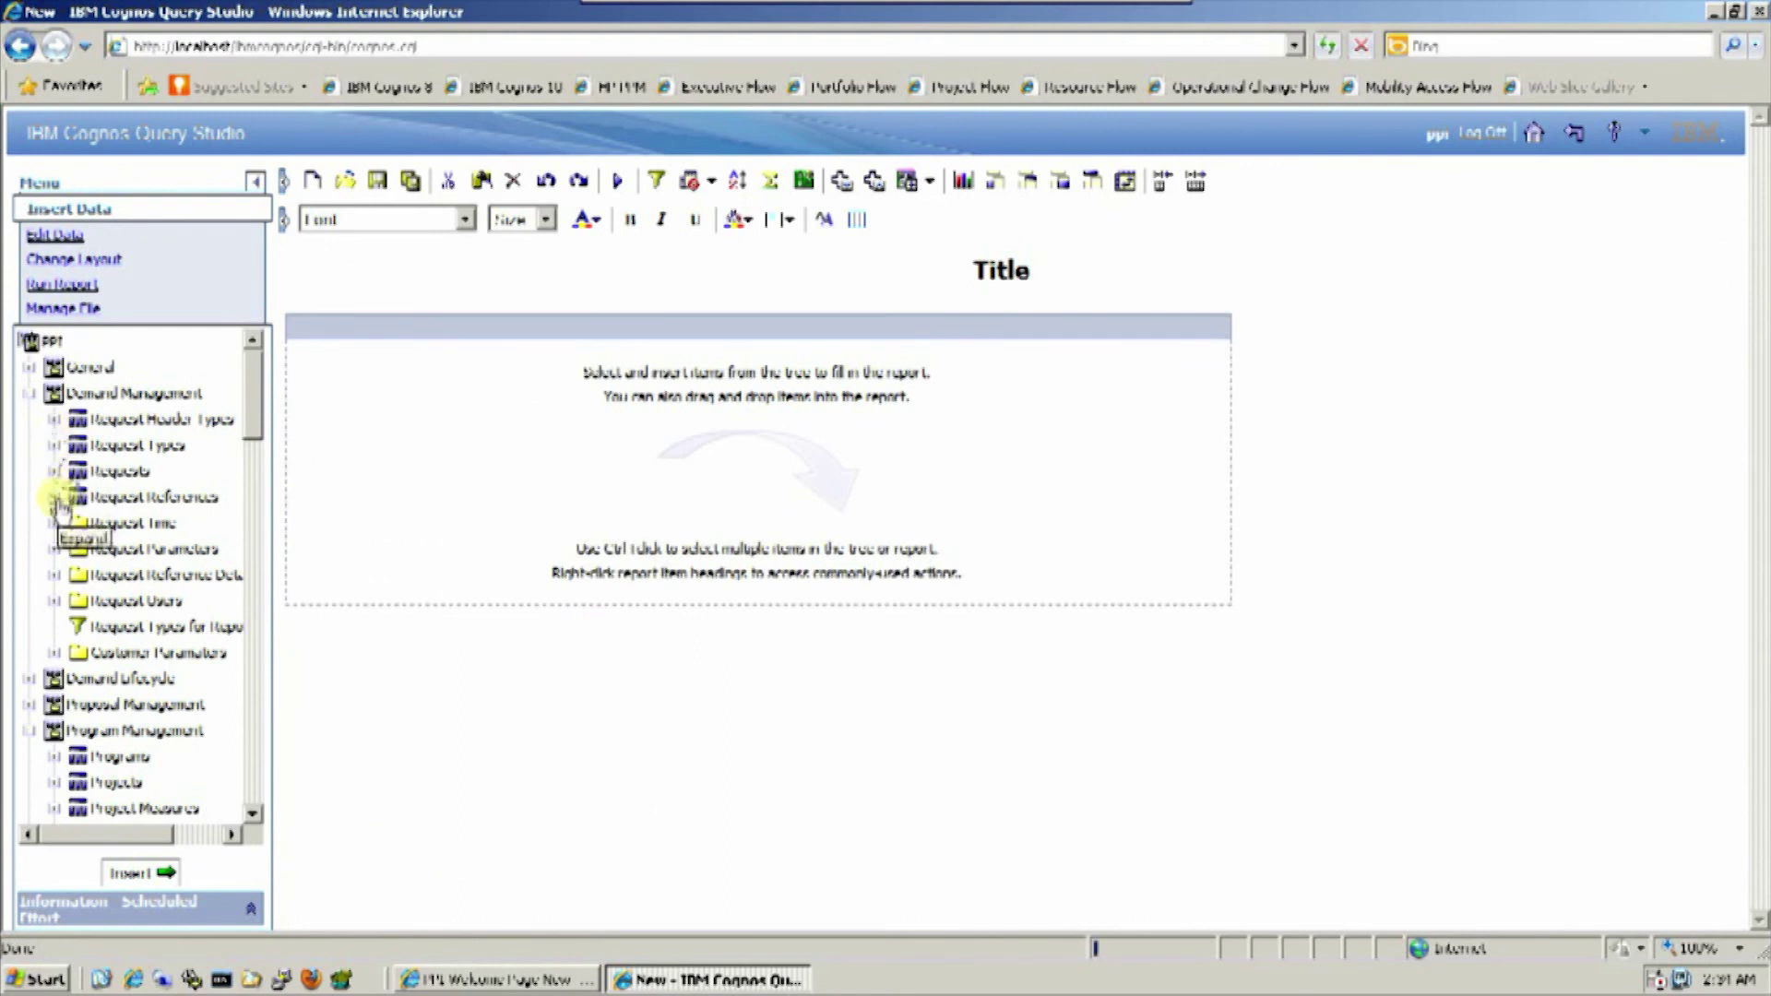
left_click(53, 552)
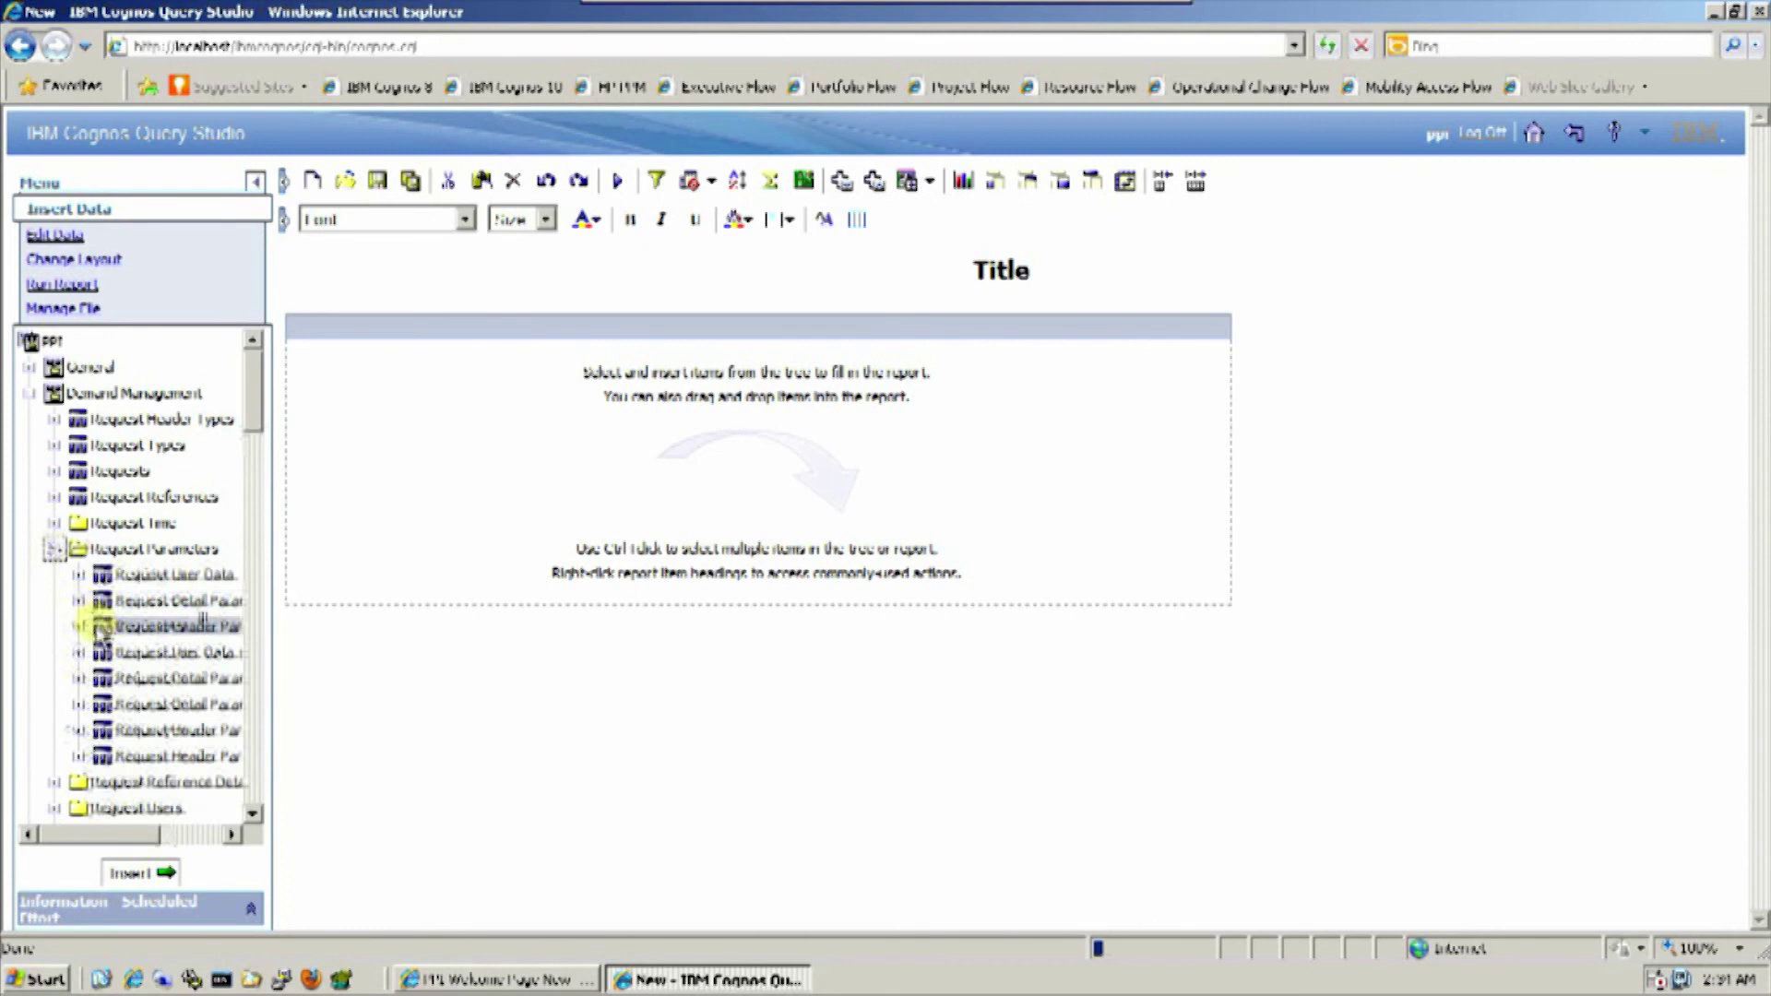
double_click(159, 630)
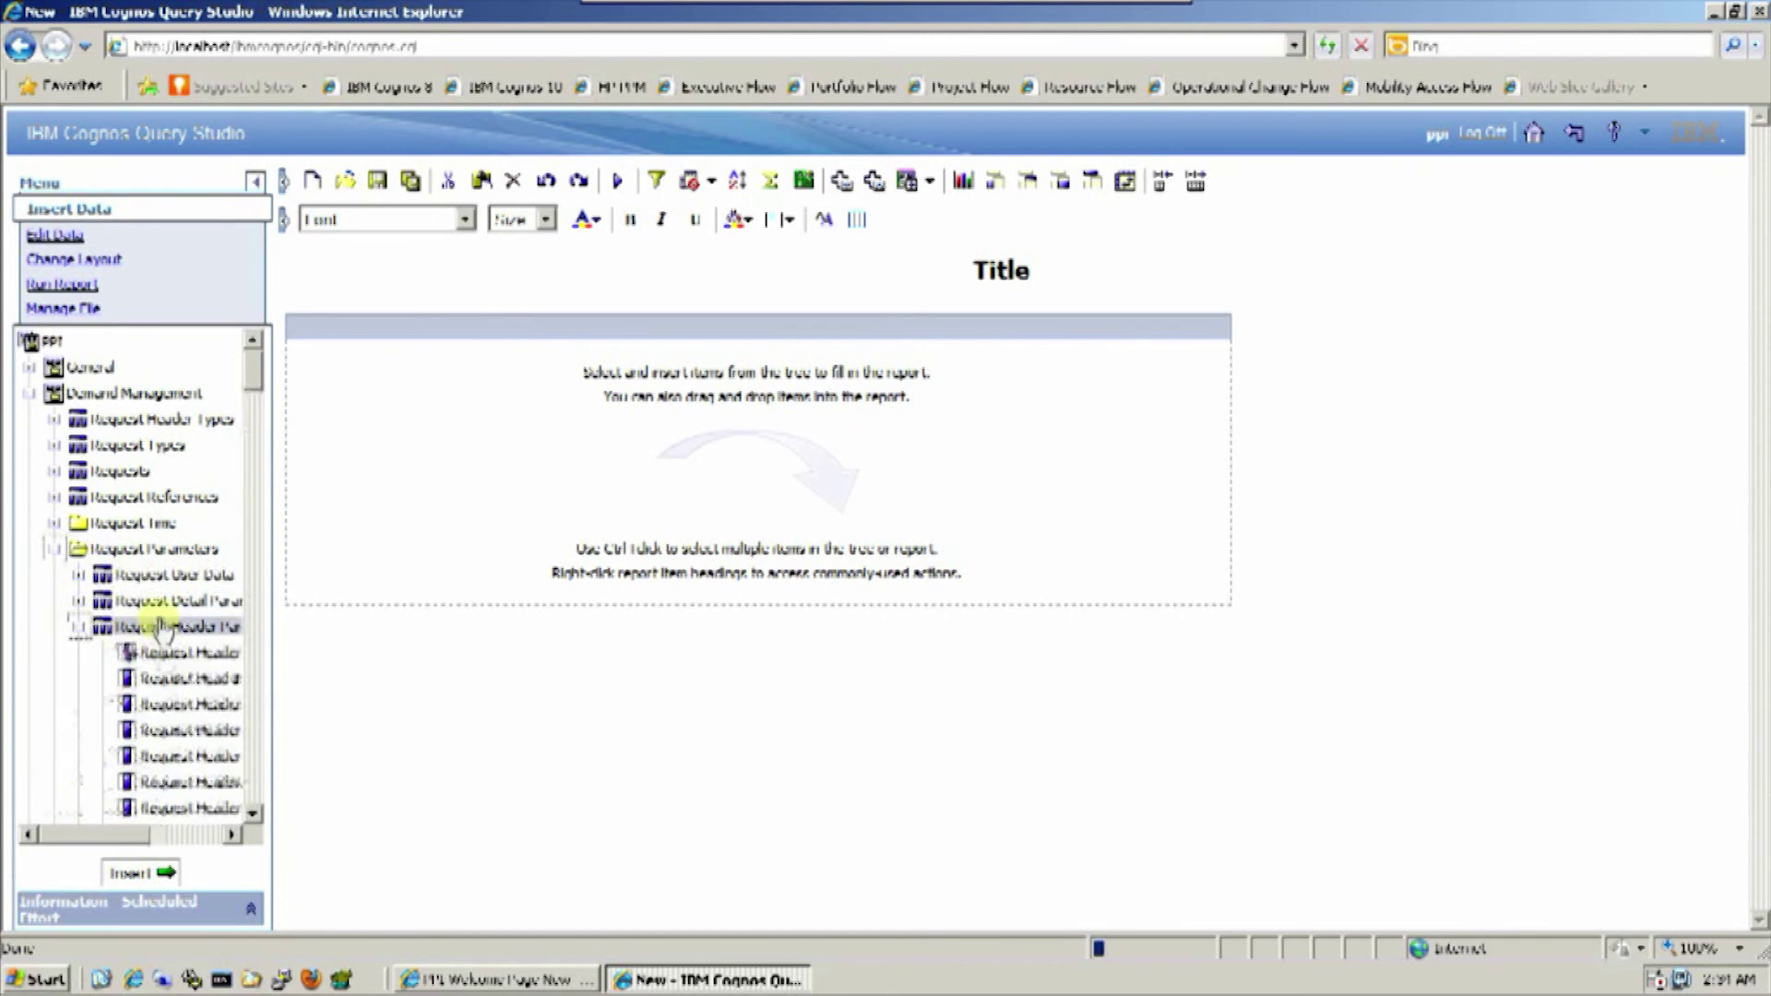
Add the whole Request Header Parameters subject to the report and review its Parameter Caption columns.
left_click_drag(159, 630, 403, 534)
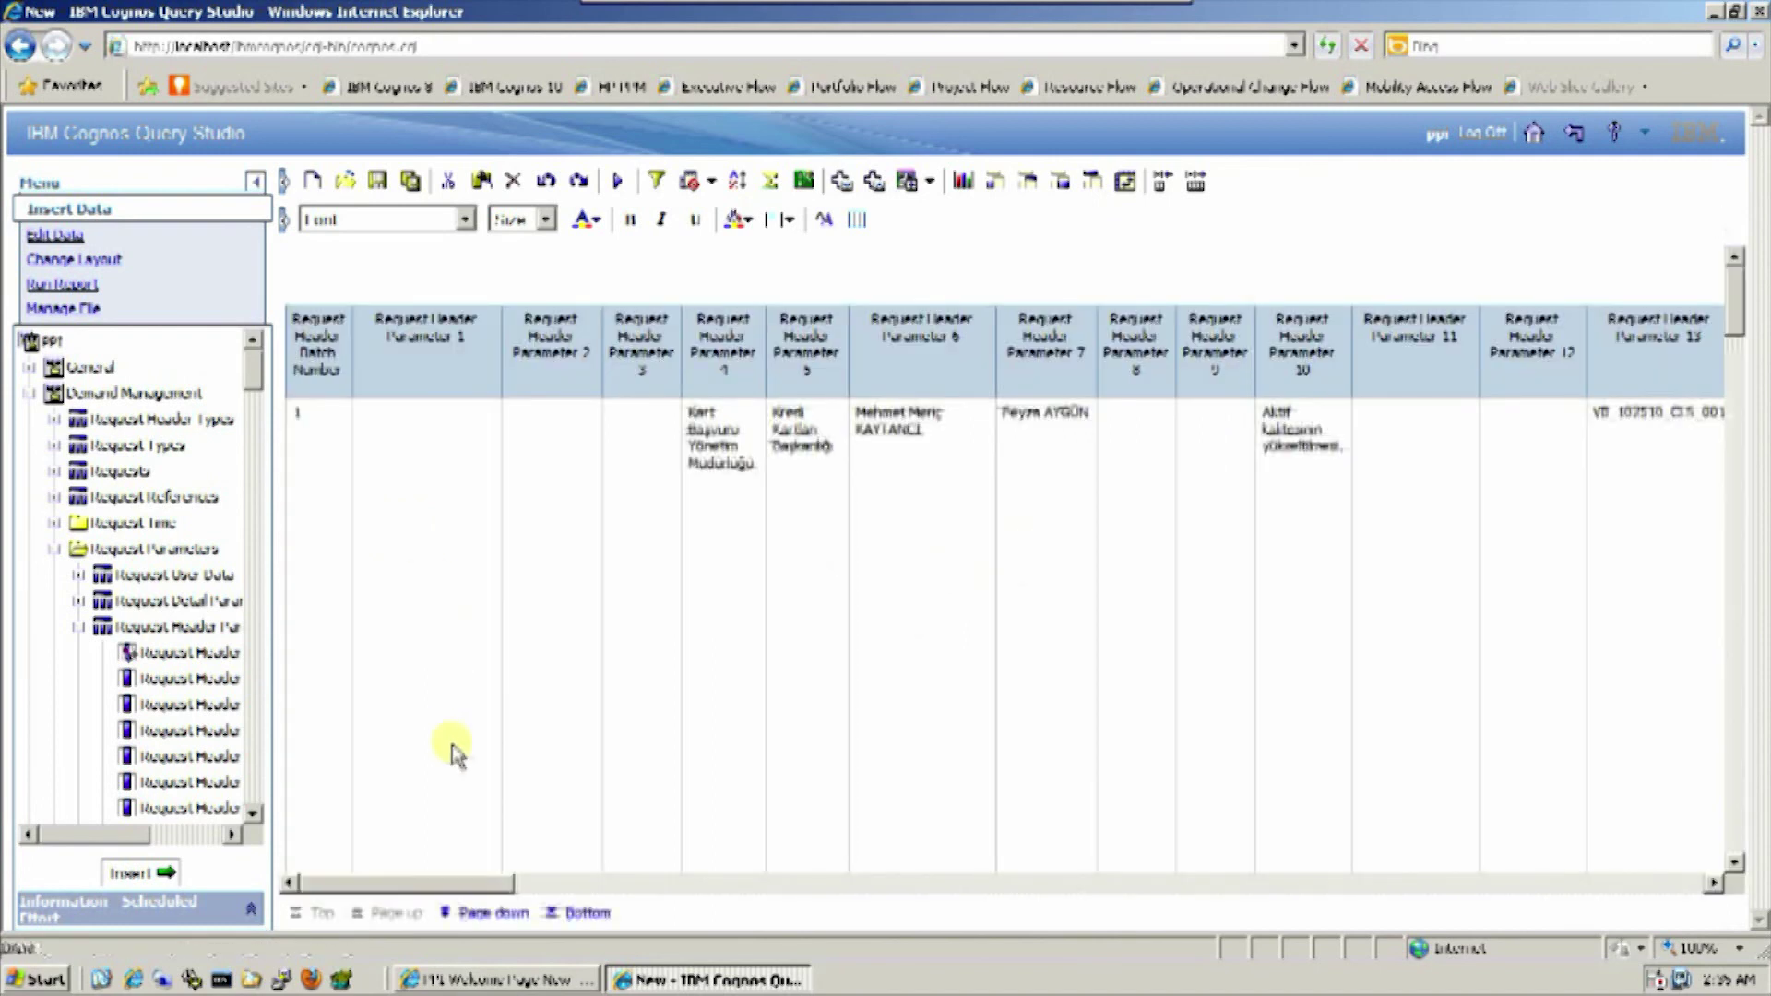
left_click(489, 890)
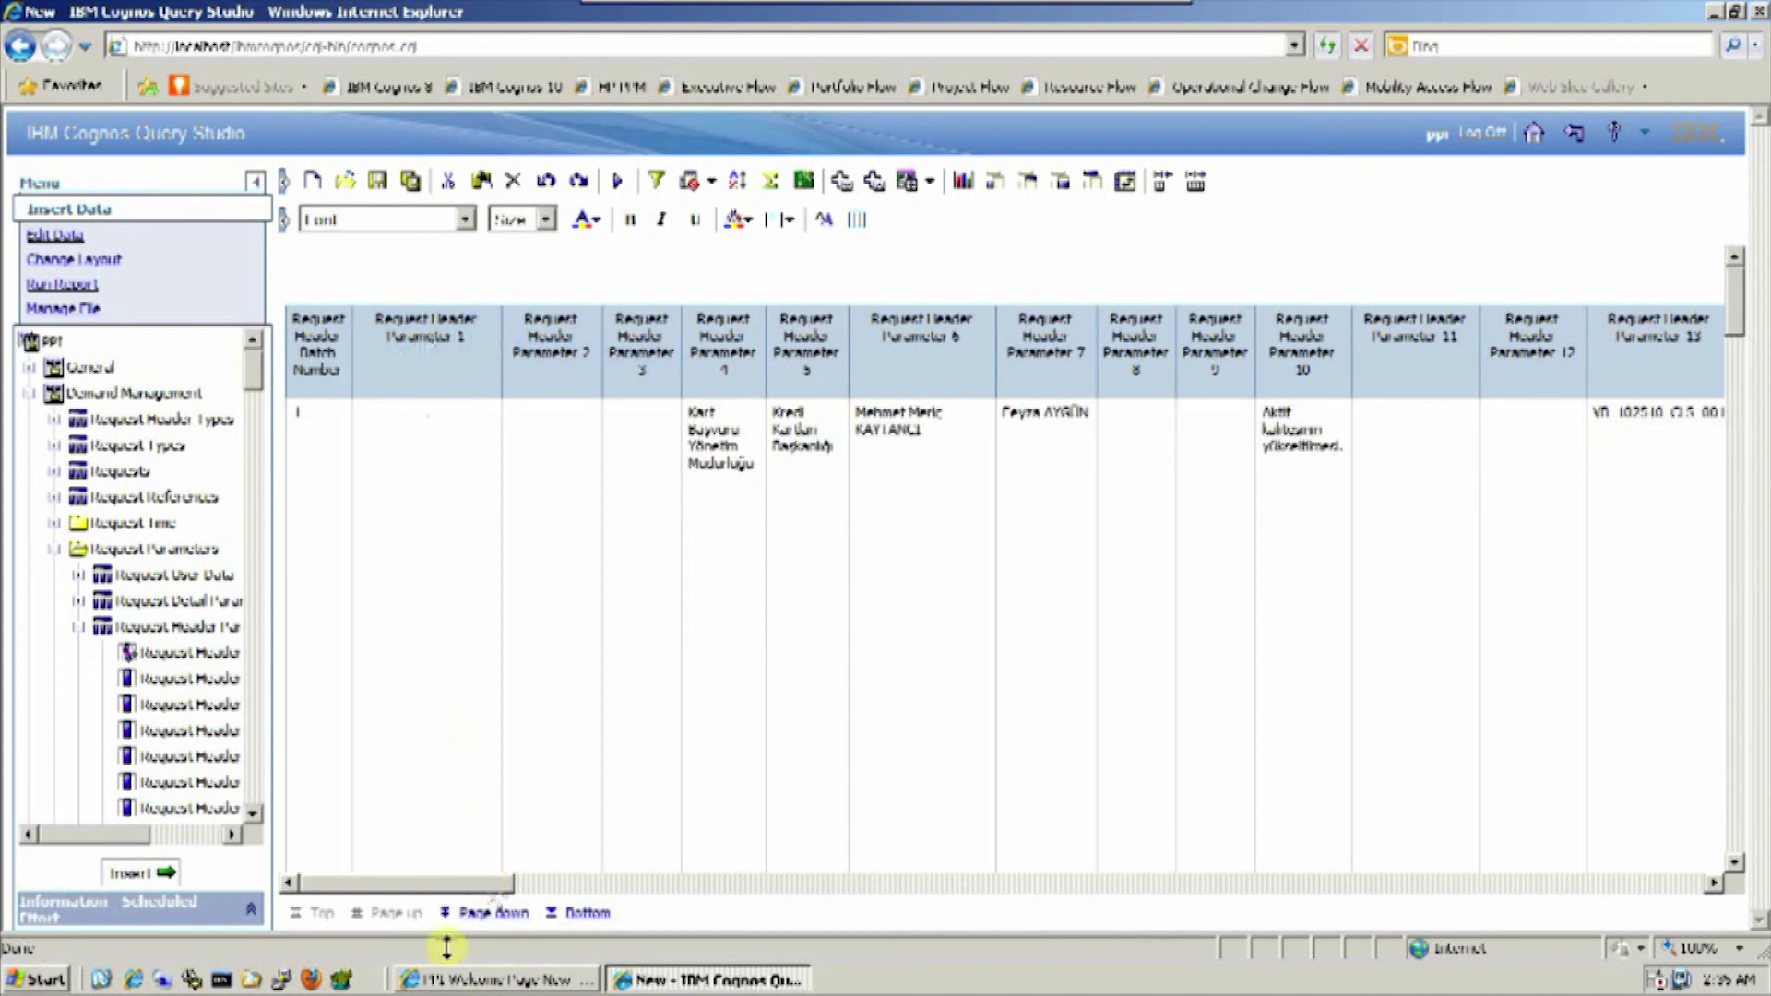
left_click_drag(445, 888, 1317, 884)
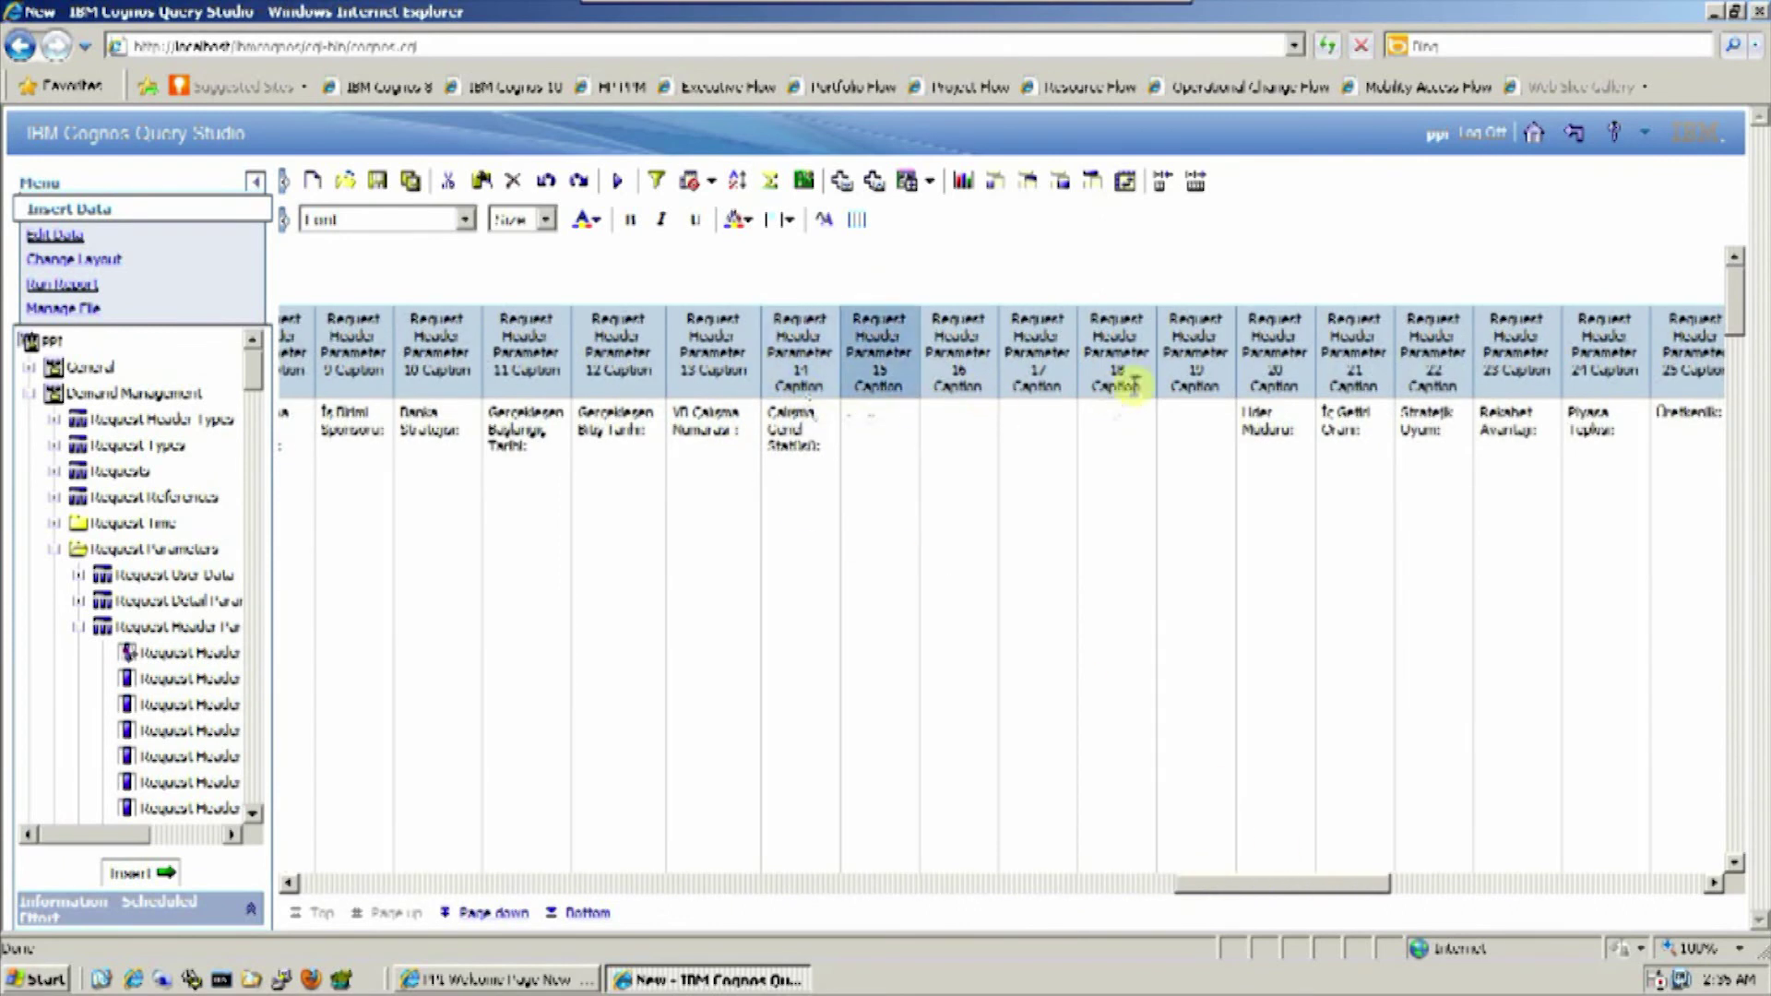